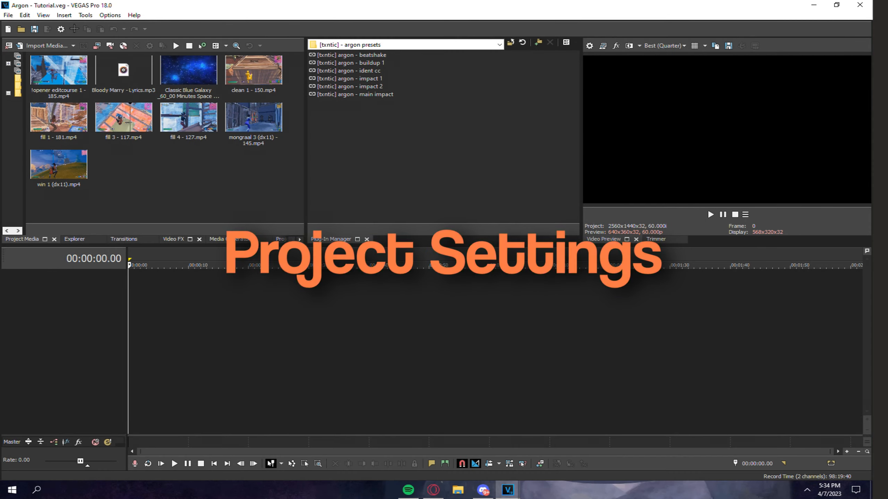
Open the project properties and review the video frame size and frame rate.
click(8, 15)
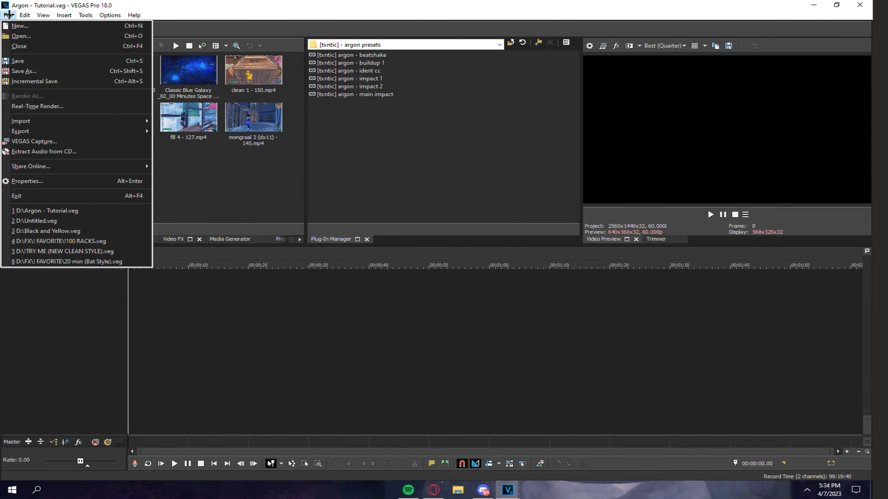
click(34, 180)
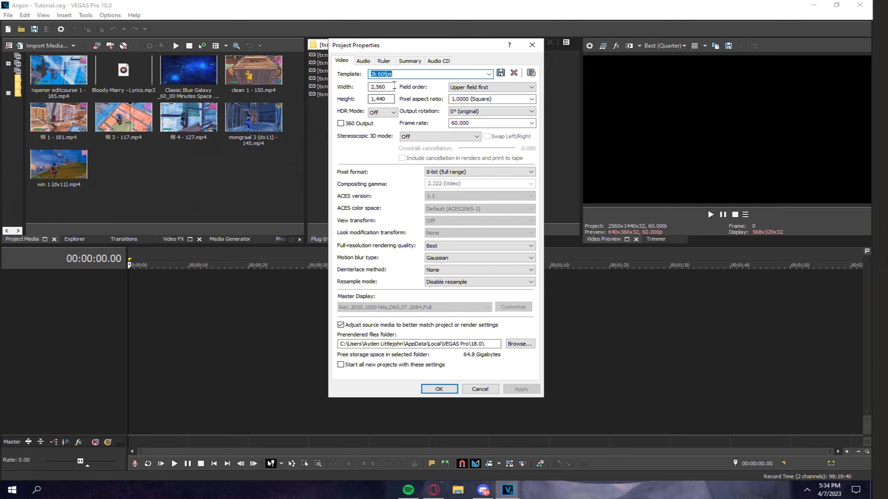
drag(394, 85, 345, 85)
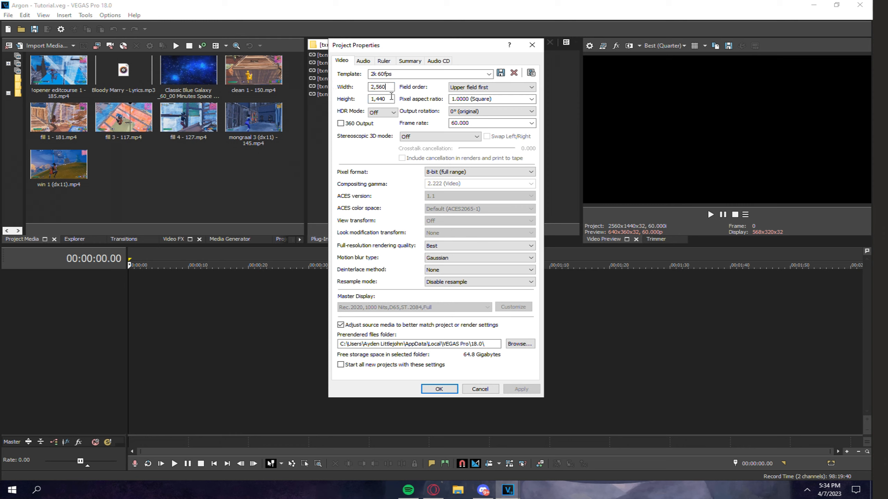
drag(476, 126, 411, 126)
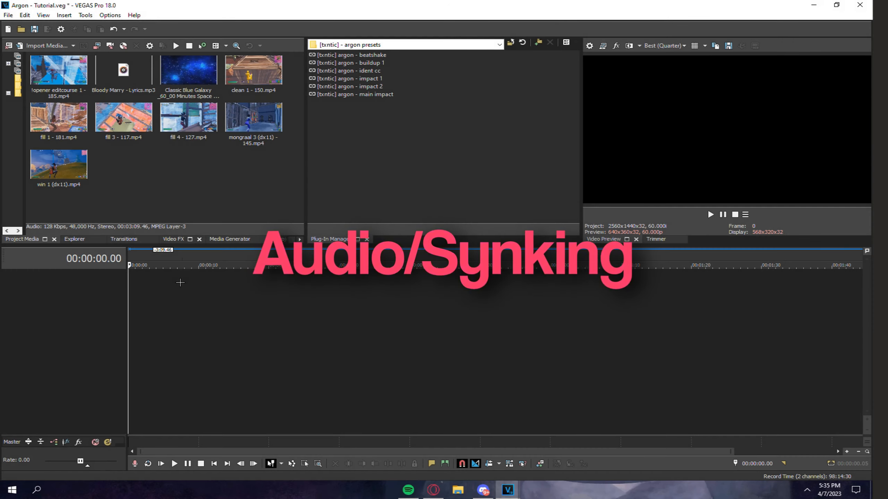
Add Bloody Marry - Lyrics.mp3 at the start of the timeline on its own audio track.
drag(124, 72, 94, 304)
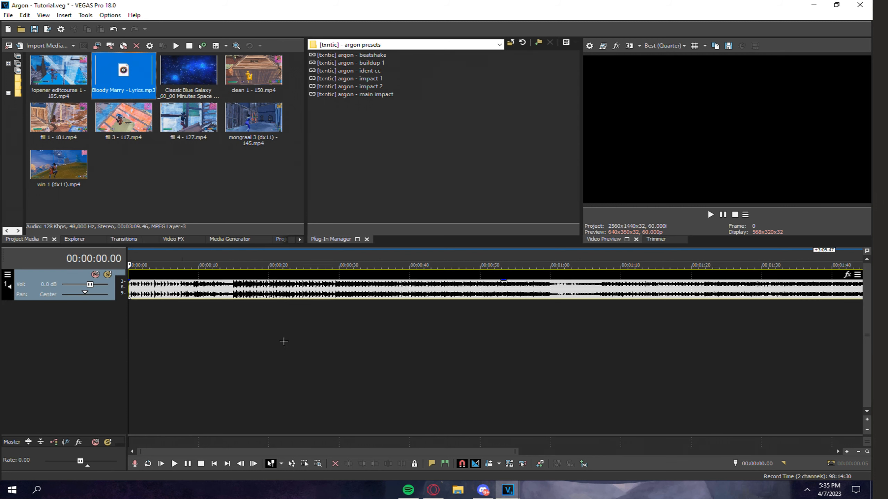
click(235, 320)
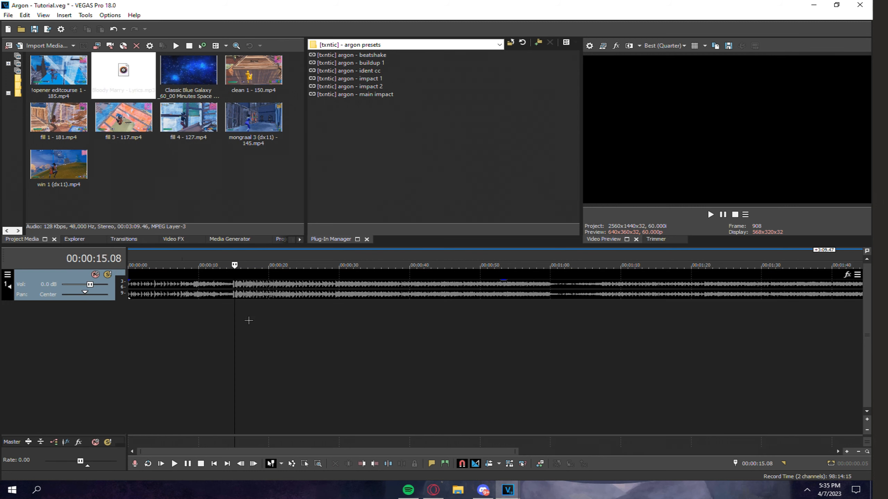
scroll(249, 321, up, 5)
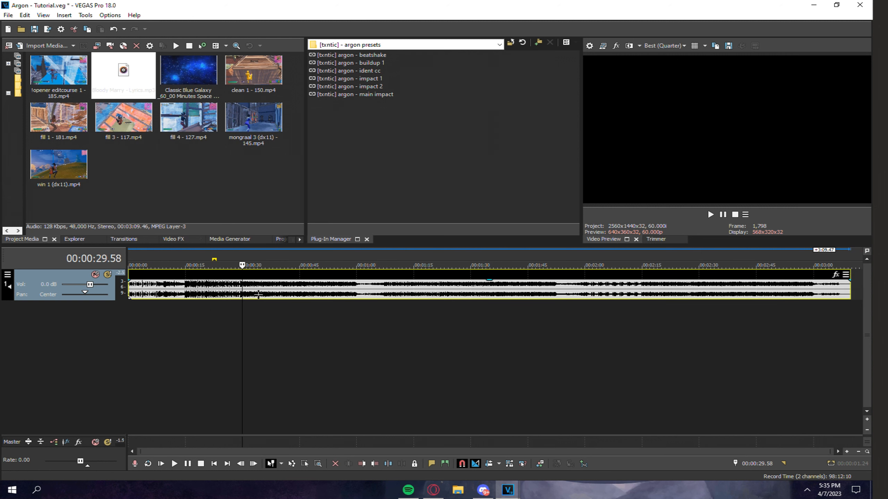
Split the song at 00:00:29.58 and delete the part before the split.
scroll(420, 290, up, 8)
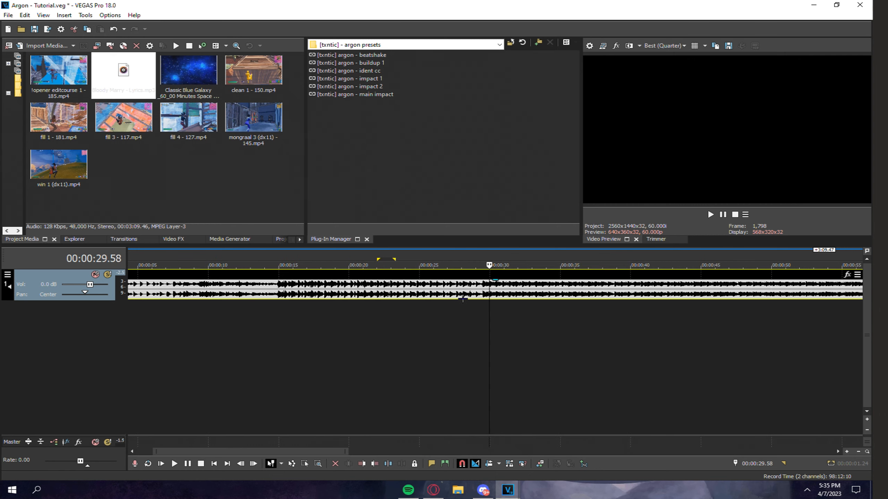
key(s)
scroll(464, 292, down, 4)
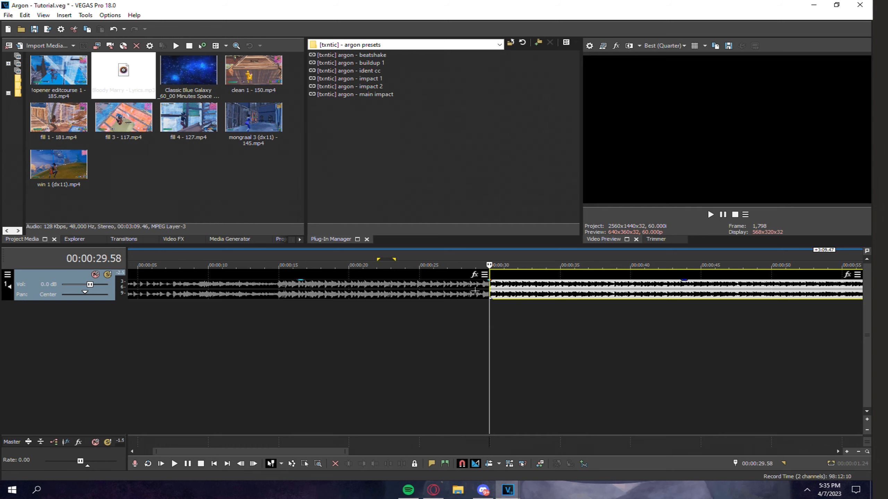
click(432, 274)
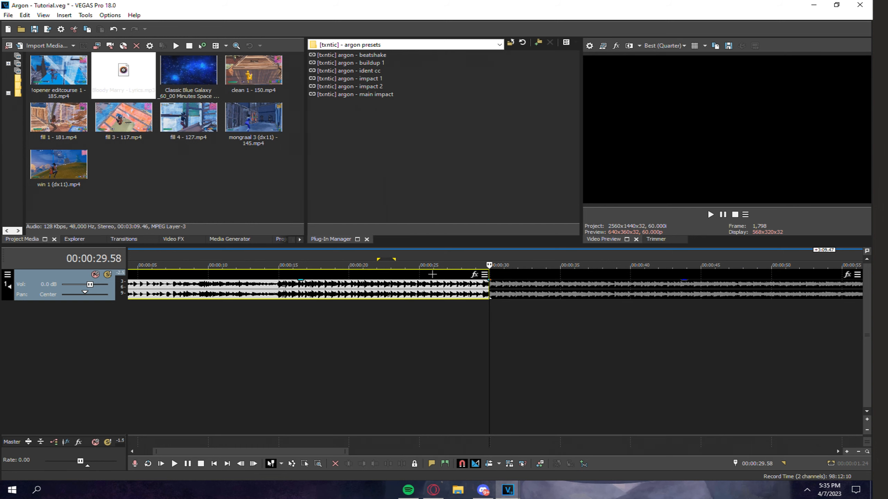
key(Delete)
Place the playhead at 00:00:07.38 in the empty part of the timeline before the song.
click(244, 291)
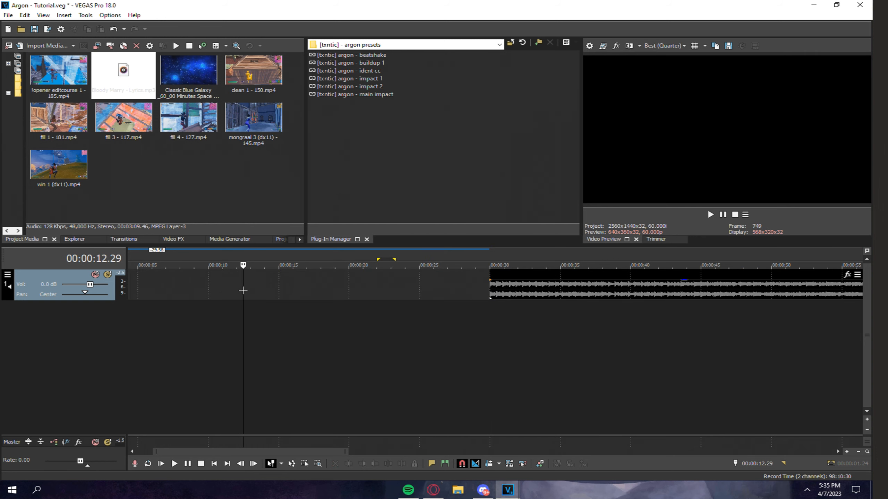
click(180, 296)
click(167, 291)
click(194, 290)
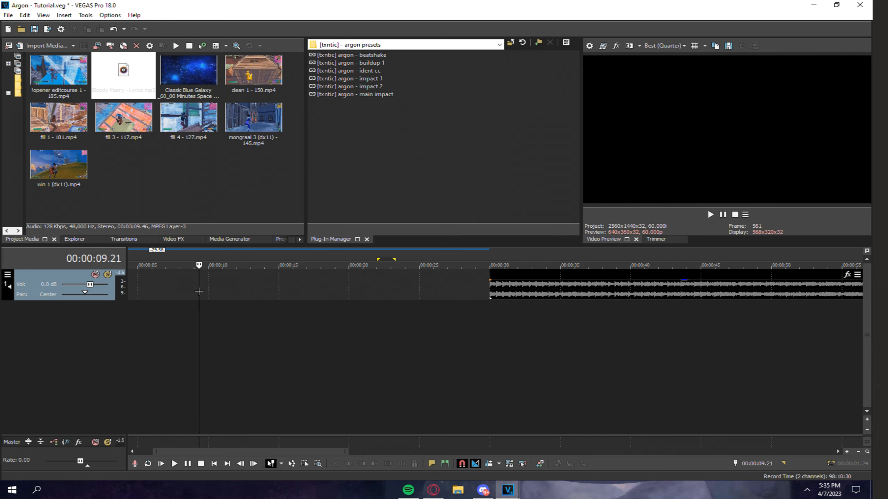
click(188, 289)
click(175, 287)
click(170, 287)
key(Left)
key(Left)
key(Left)
key(Left)
key(Left)
key(Left)
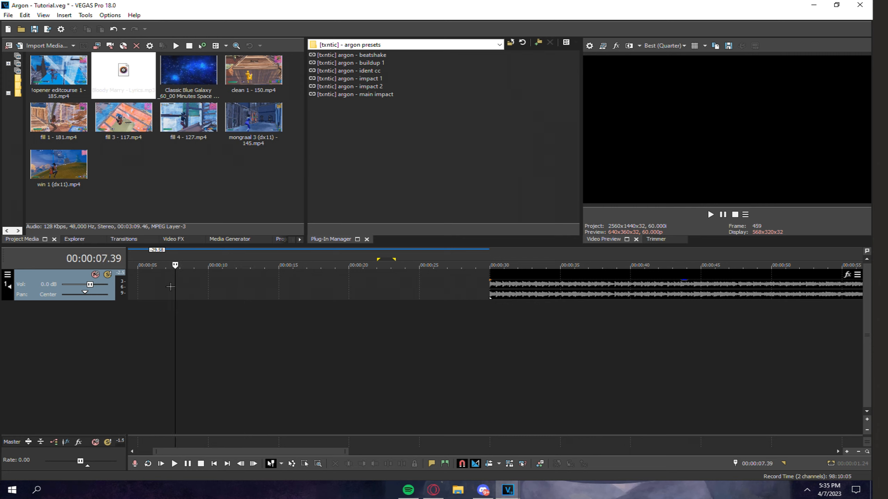
key(Right)
scroll(367, 298, up, 5)
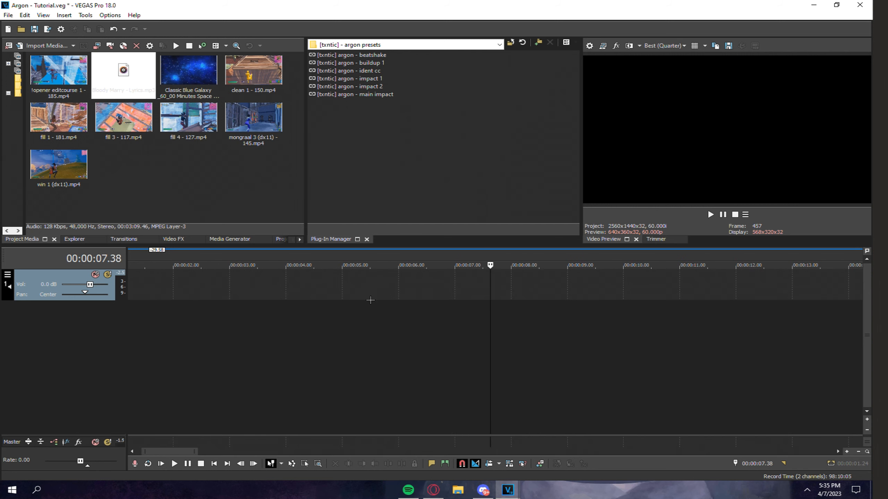
Move the trimmed song so it begins at 00:00:07.38 and extend its front edge back to the start of the timeline.
scroll(503, 299, down, 6)
drag(459, 278, 307, 287)
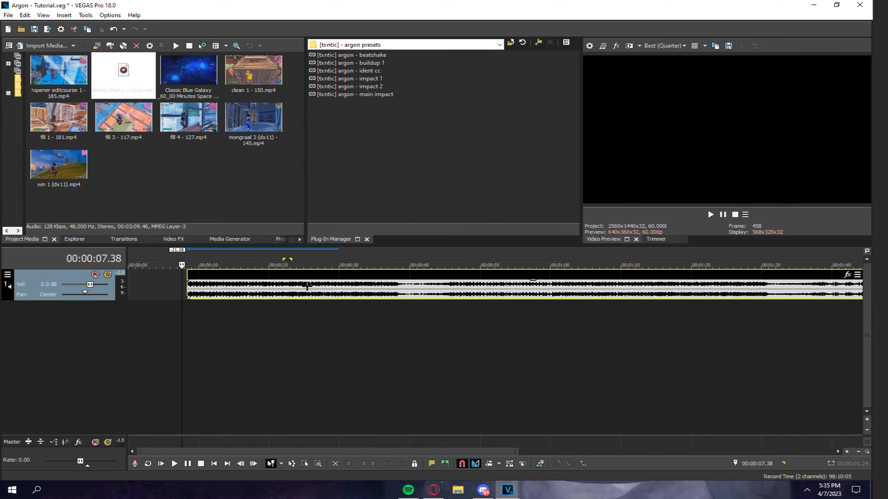
drag(255, 277, 248, 276)
scroll(207, 311, up, 4)
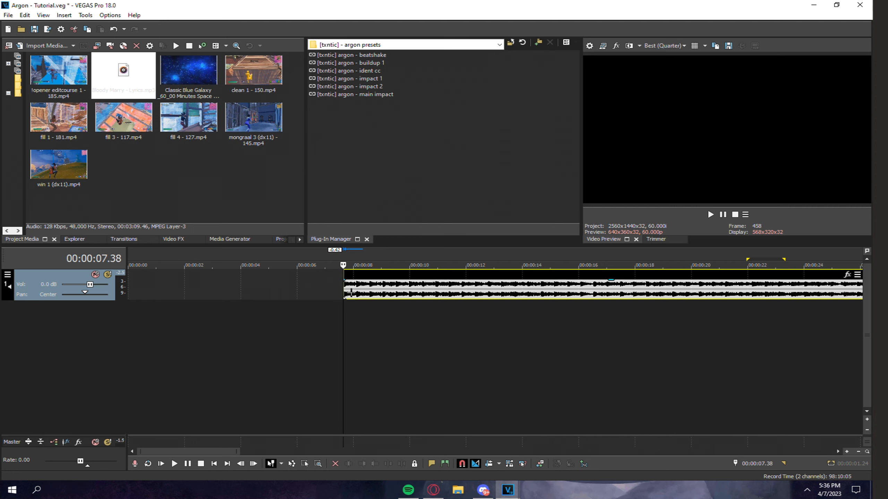
drag(350, 291, 80, 282)
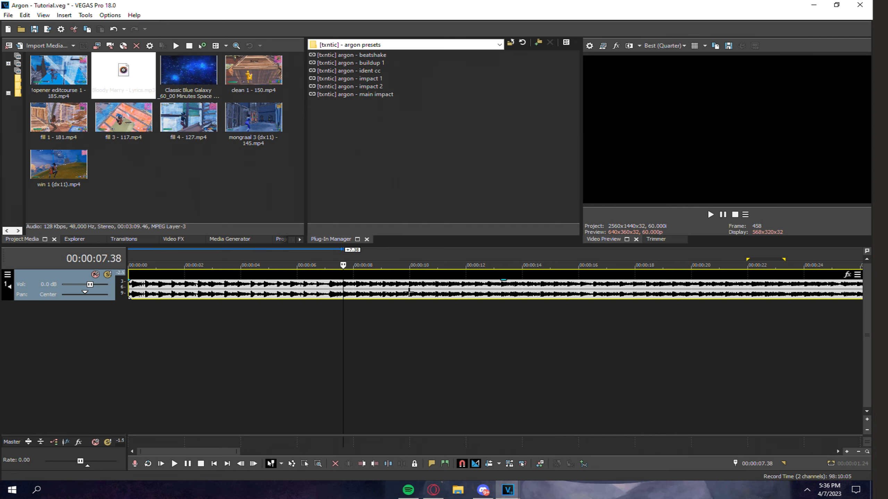
Add a timeline marker named impact at 00:00:07.38.
scroll(399, 312, down, 2)
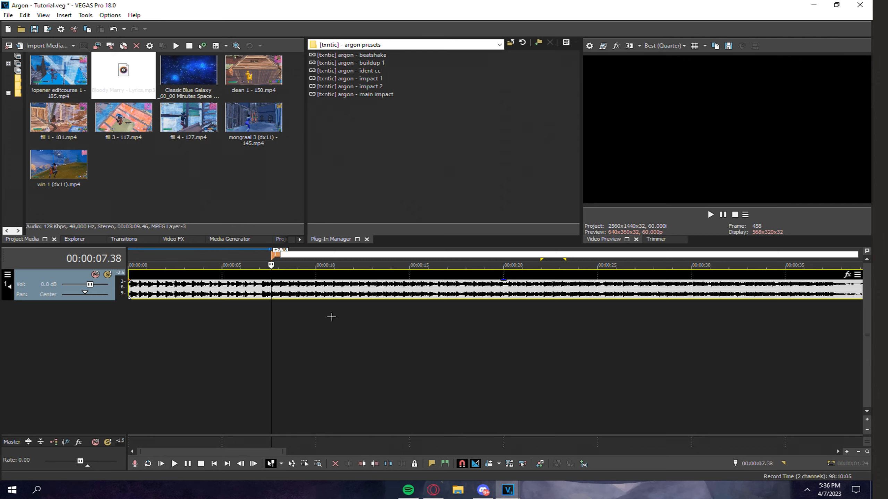
key(ctrl+z)
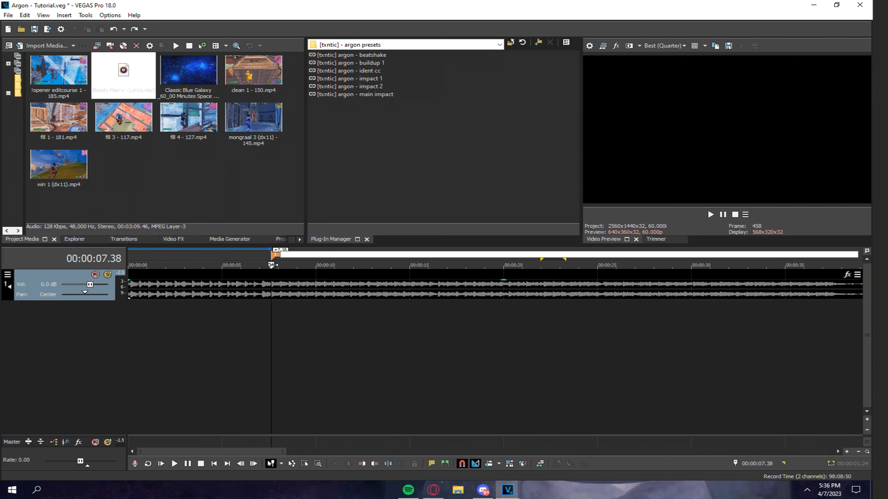
text(ct)
key(Return)
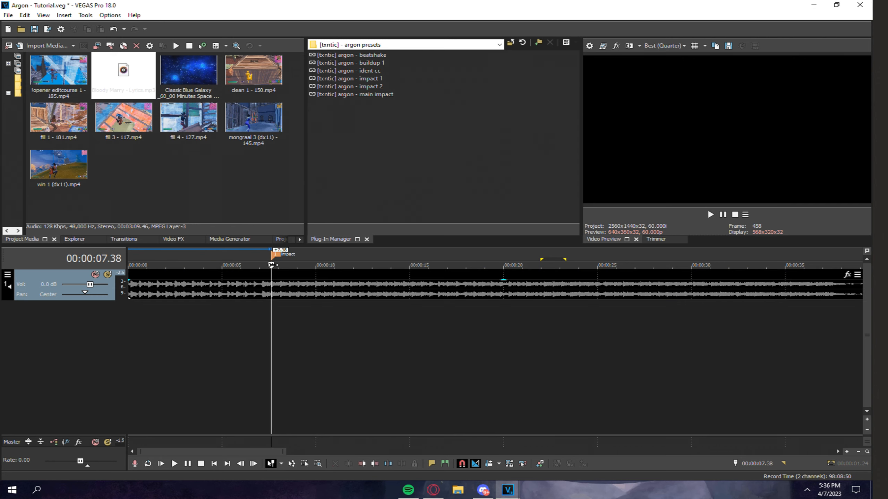
Give the song a fade-in from the timeline start up to 00:00:02.00.
scroll(483, 286, up, 5)
scroll(482, 286, down, 3)
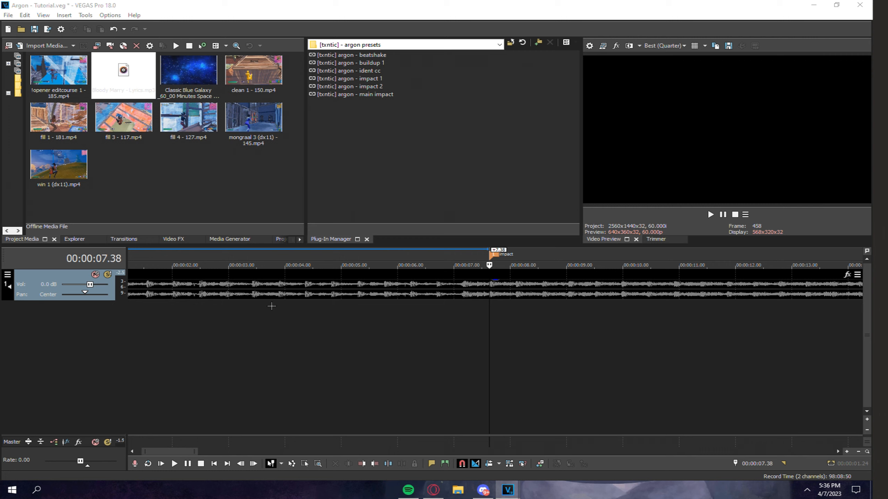
click(163, 331)
click(172, 312)
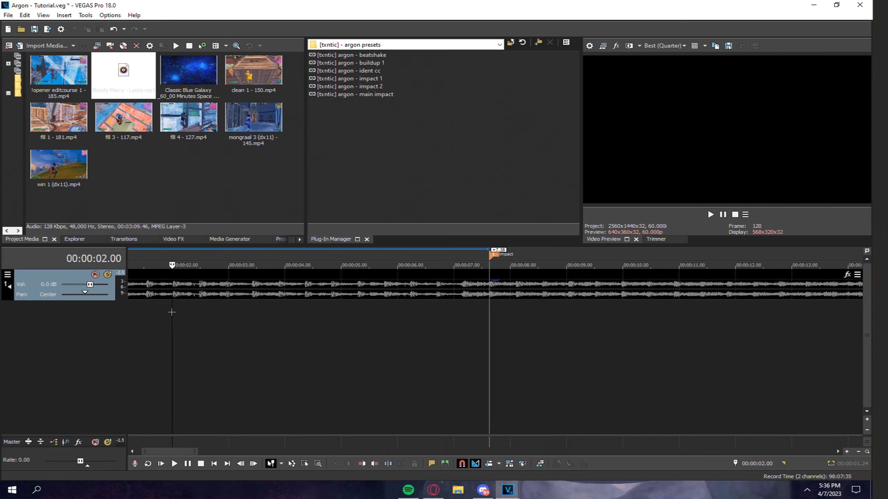
scroll(127, 280, down, 2)
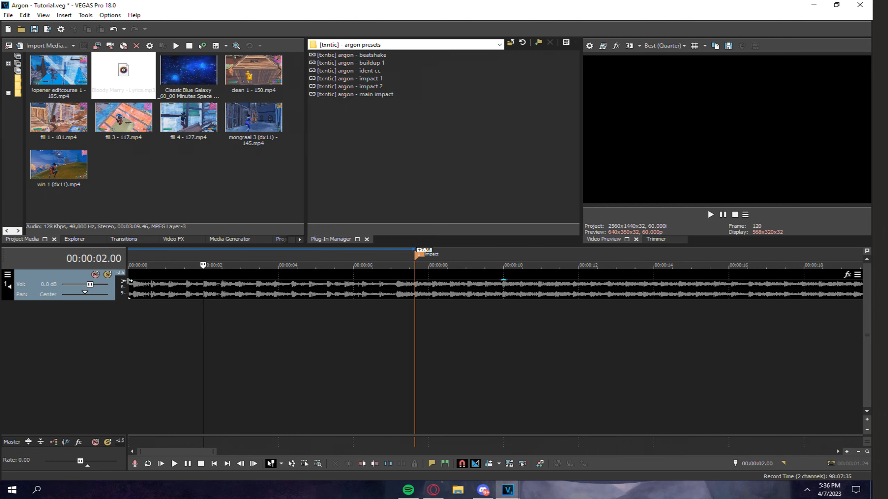
drag(132, 283, 188, 295)
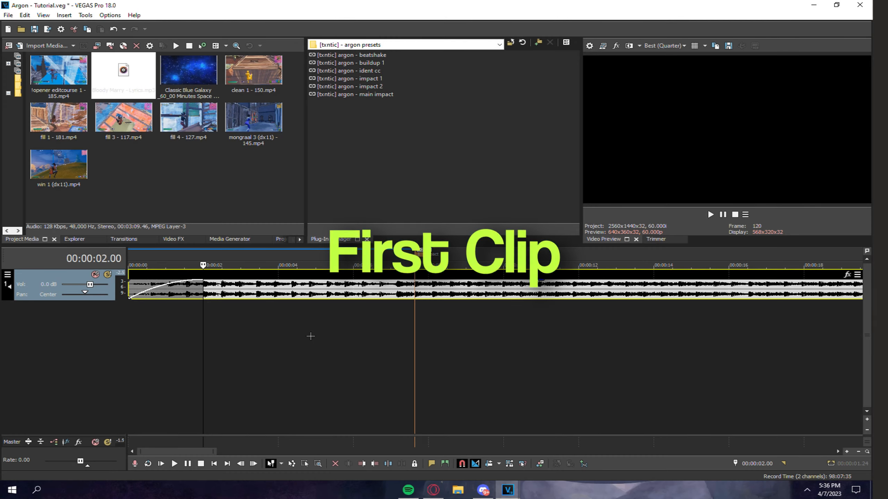
click(310, 337)
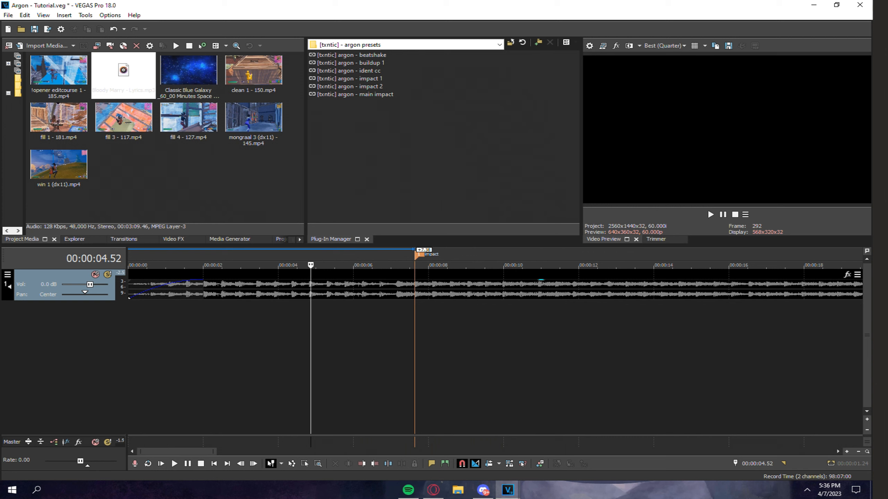
Insert a video track and an audio track above the song and place !opener editcourse 1 - 185.mp4 at their start.
drag(68, 90, 85, 115)
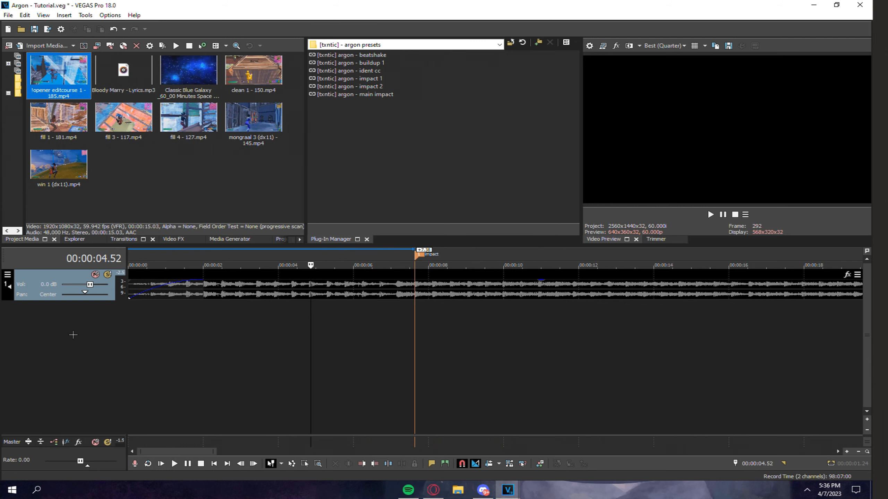
right_click(53, 345)
click(101, 379)
right_click(80, 373)
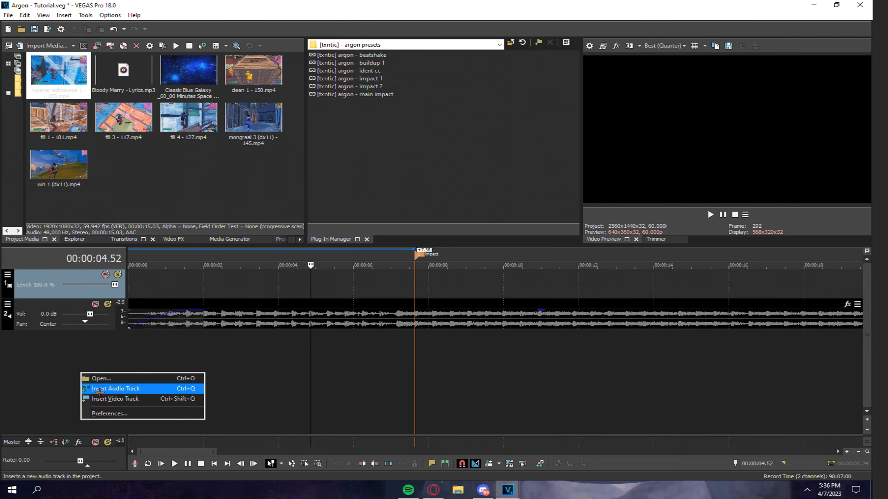
click(100, 390)
drag(45, 341, 49, 302)
drag(58, 89, 126, 269)
drag(126, 269, 128, 277)
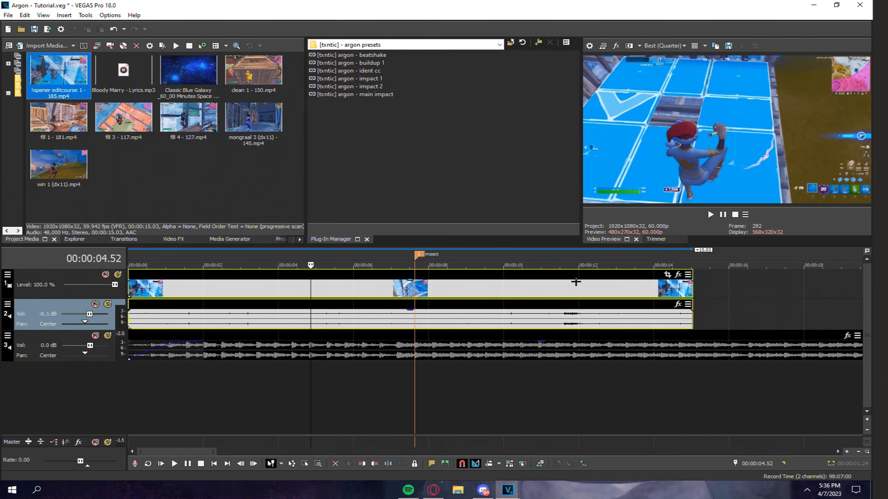
Cut the opener clip at the shot at 00:00:11.35 and align that shot with the impact marker, keeping footage back to the timeline start.
click(561, 273)
scroll(561, 273, up, 3)
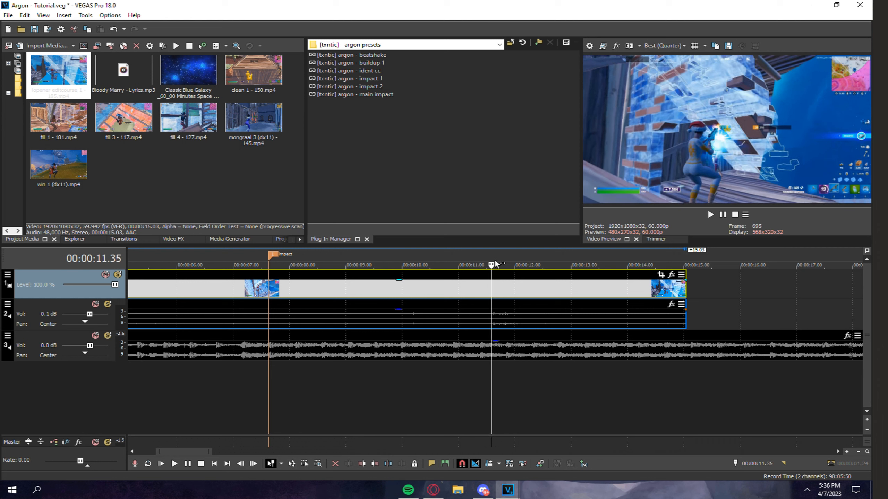
scroll(496, 266, down, 5)
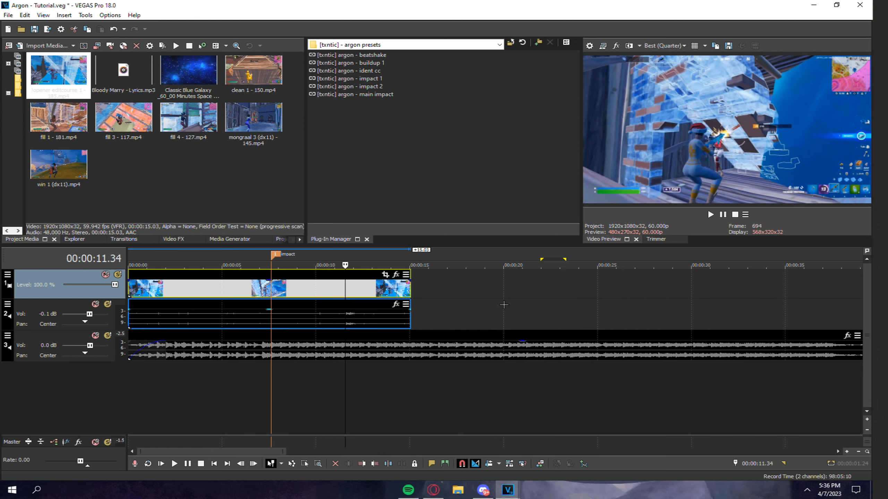
key(Right)
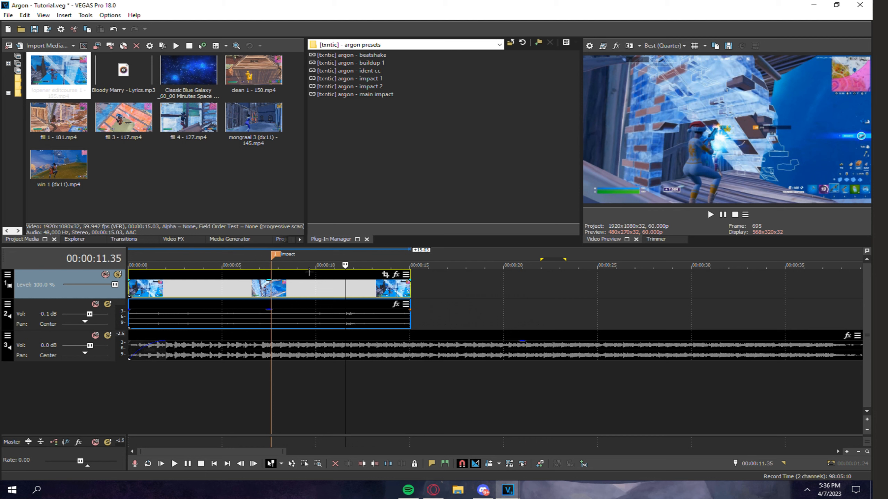
key(s)
click(310, 299)
drag(350, 289, 276, 289)
Fade in the opener clip's video and audio from the timeline start to 00:00:02.00, adjusting the video's fade curve.
click(175, 284)
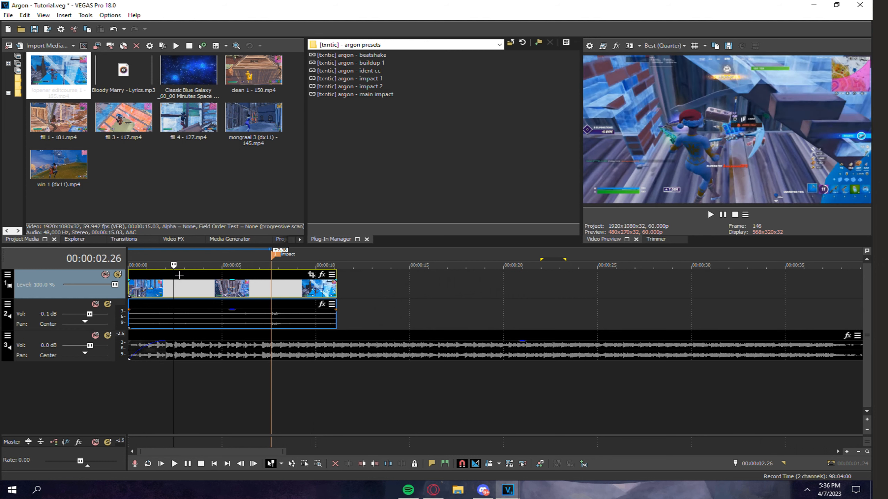
scroll(302, 346, up, 5)
scroll(277, 334, down, 5)
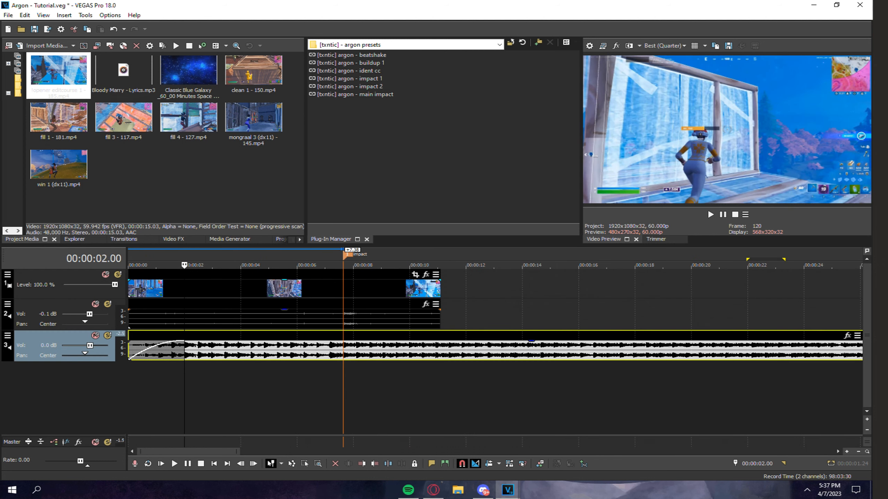
drag(129, 280, 178, 284)
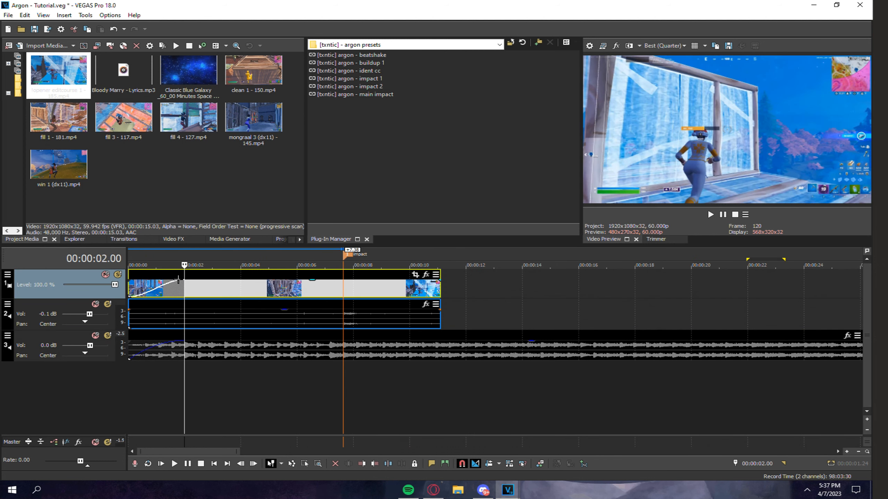
right_click(179, 281)
click(199, 316)
drag(129, 304, 183, 322)
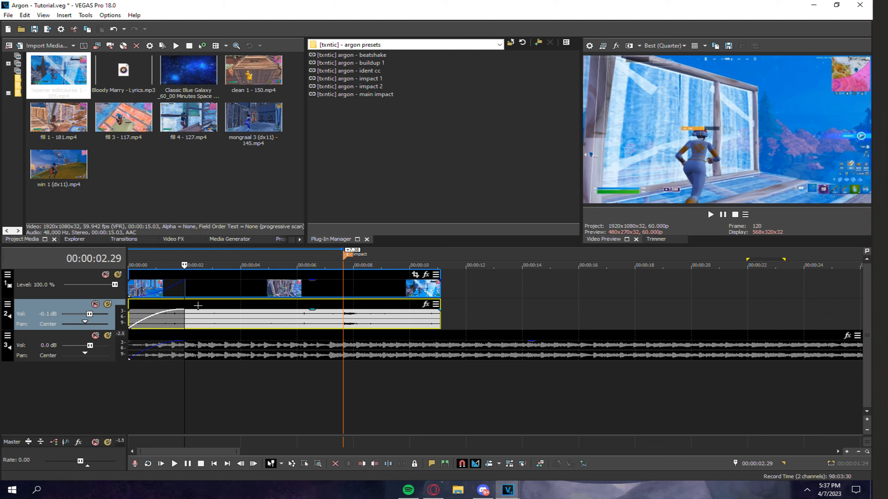
Extend the fade-in on the opener clip's audio to 00:00:02.30 and change its fade curve.
click(197, 306)
drag(184, 309, 199, 309)
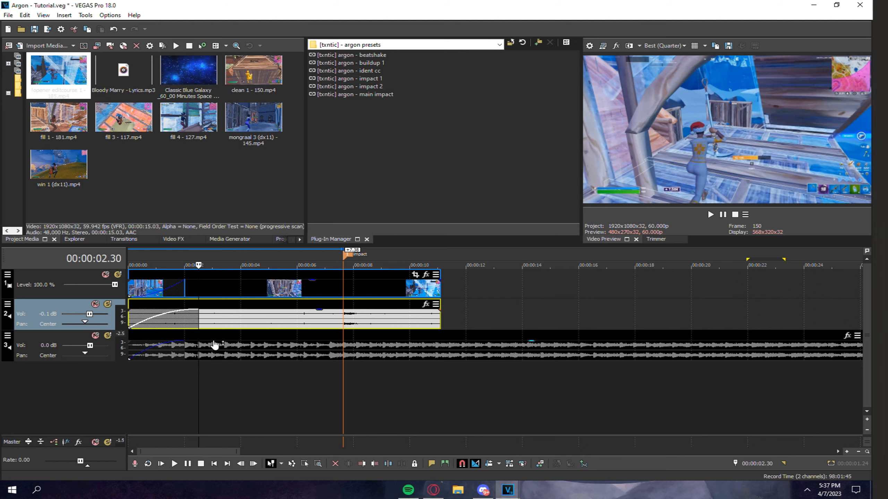
right_click(192, 311)
click(206, 350)
Play on from the impact marker to find the following beat and add a marker named tran at 00:00:08.06.
click(342, 393)
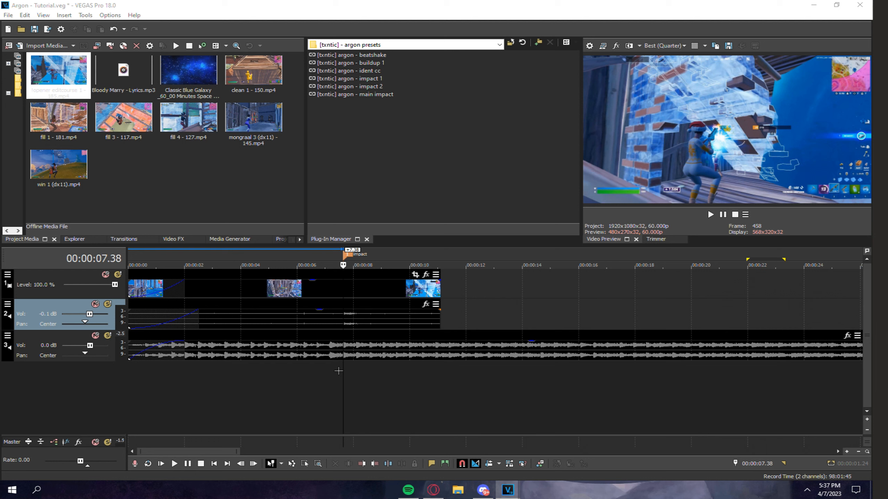
click(339, 371)
key(space)
key(space)
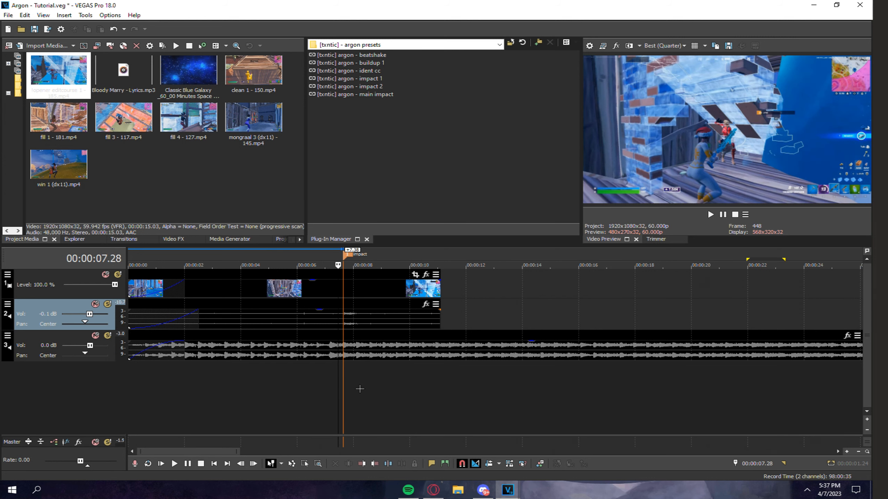
key(space)
scroll(356, 383, up, 1)
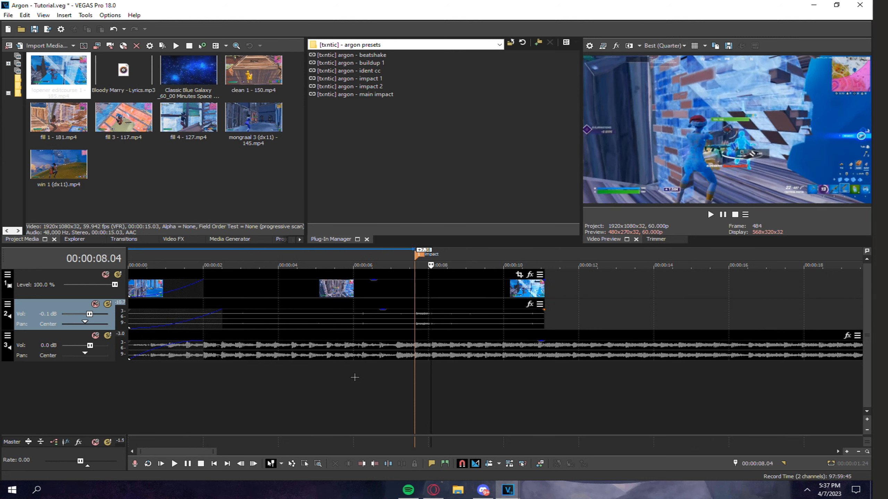
scroll(481, 321, up, 4)
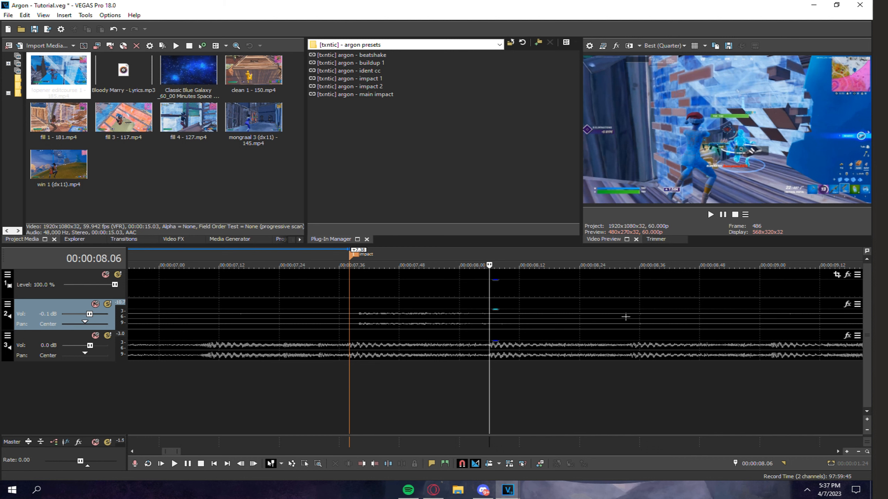
scroll(594, 308, down, 2)
text(mn)
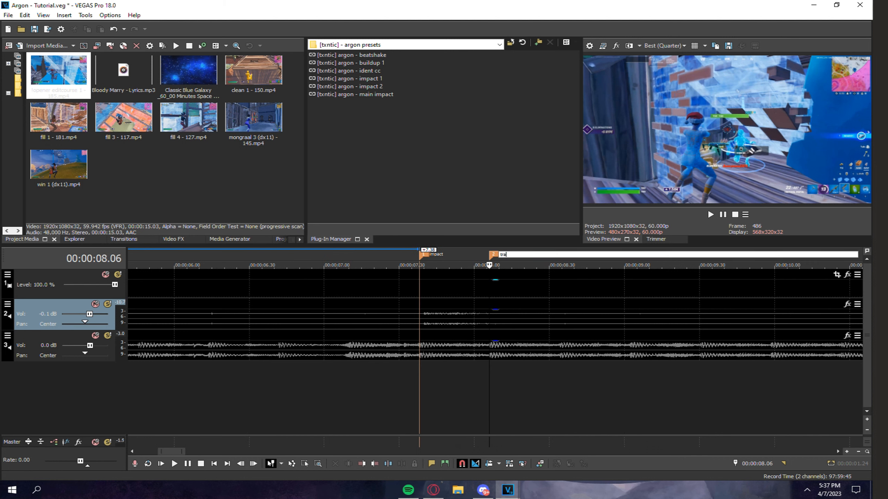
text(n)
key(Return)
scroll(684, 280, down, 2)
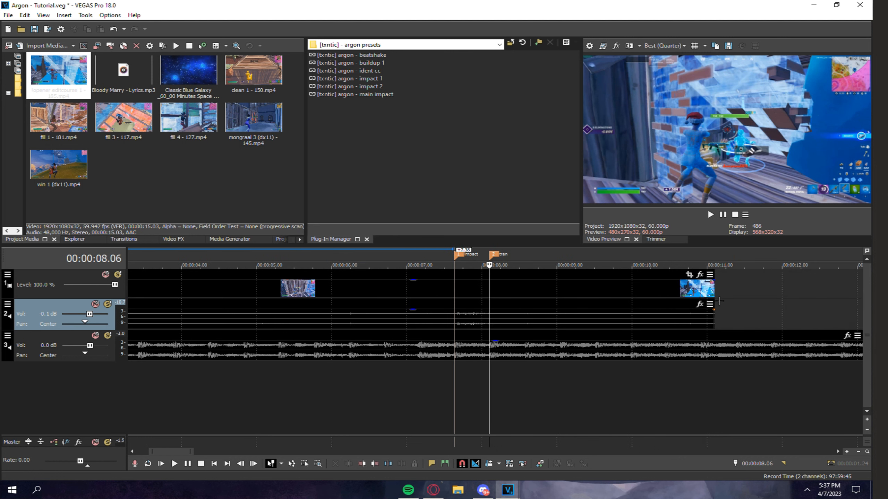
Trim the end of the opener clip's video and audio back to the tran marker.
click(694, 293)
drag(694, 293, 456, 290)
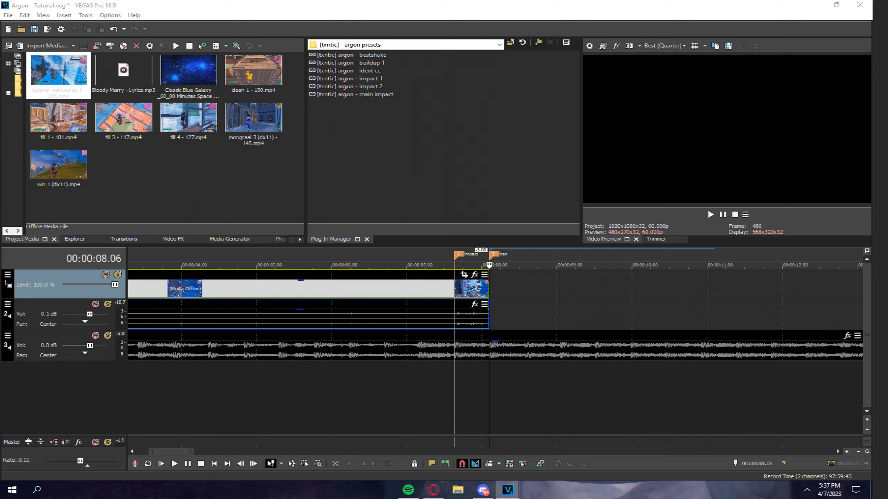
click(301, 395)
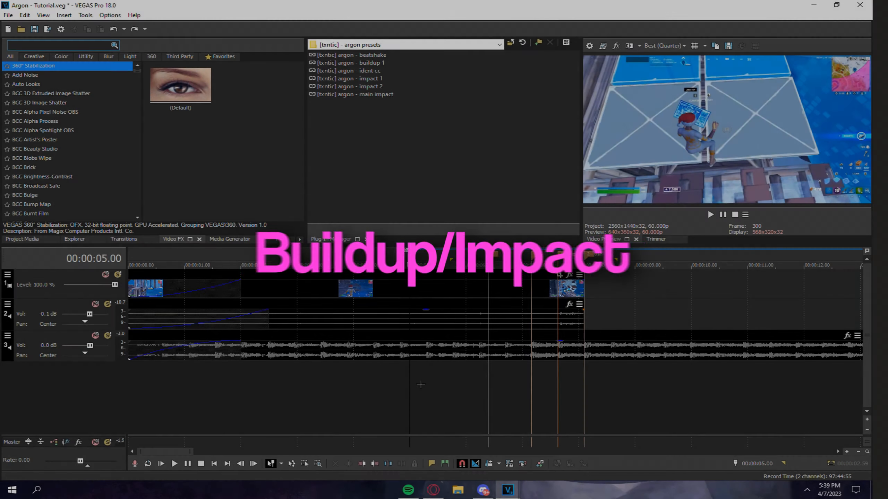
Check the frames at markers 3 and 4 and insert two video tracks above the opener clip.
click(488, 386)
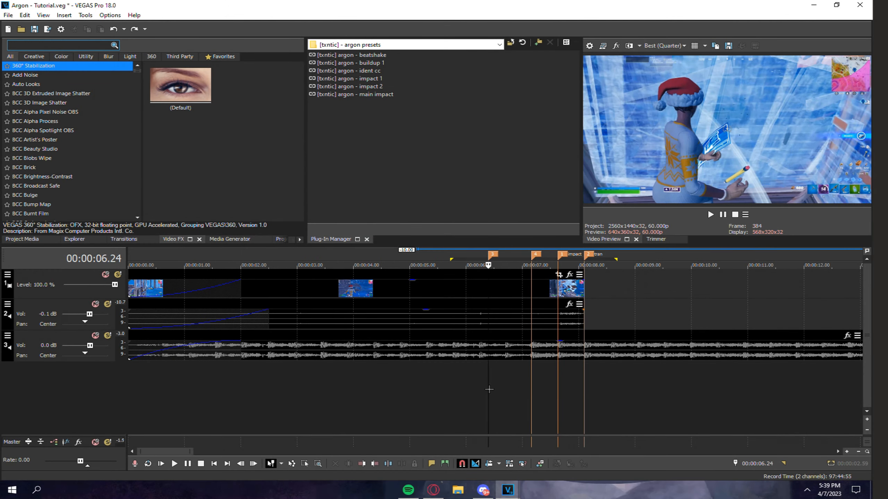
click(532, 391)
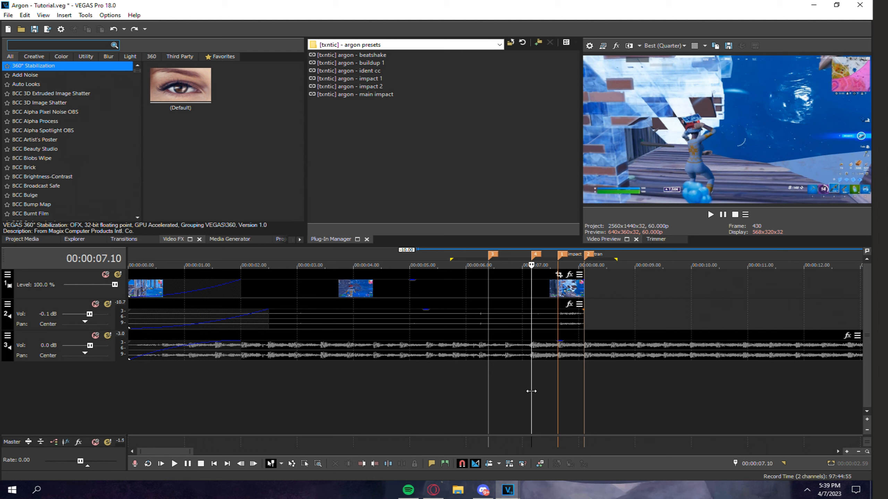
key(ctrl+shift+q)
key(ctrl+shift+q)
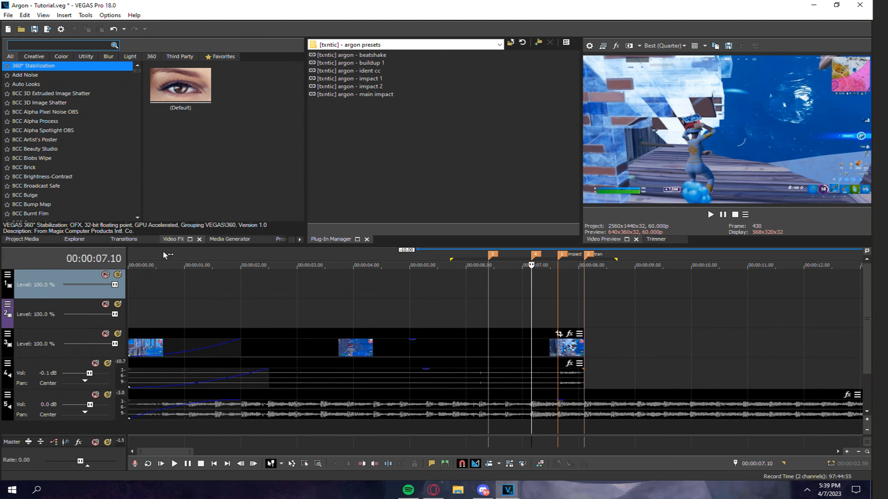
Place a Black solid color on the topmost video track, starting ahead of marker 3, with its default settings.
click(221, 239)
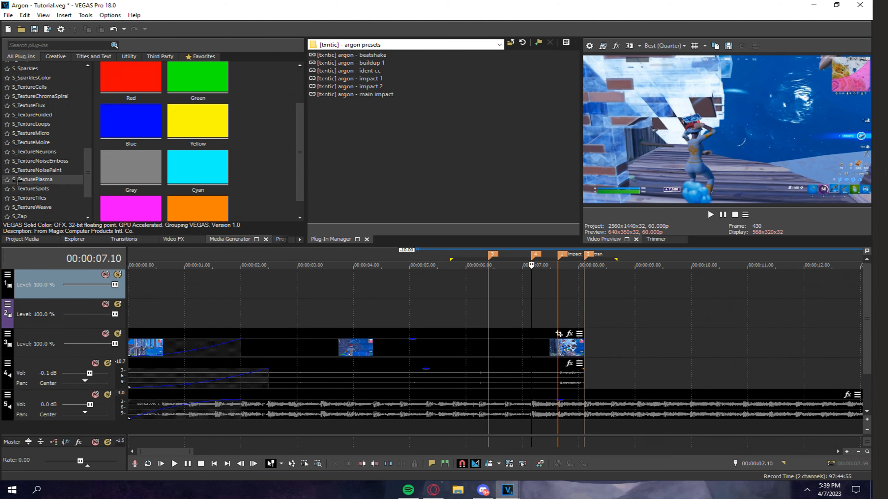
scroll(17, 181, down, 2)
scroll(131, 179, up, 2)
drag(198, 106, 418, 284)
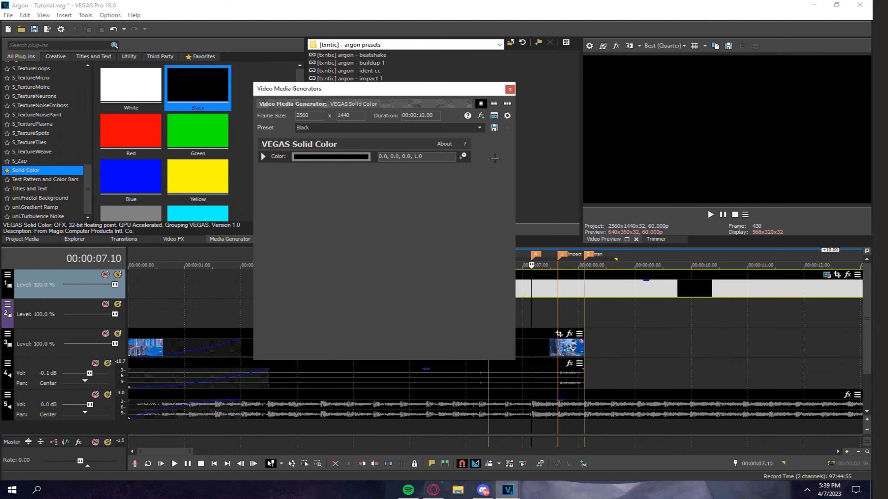
click(510, 88)
Split the black solid 15 frames before marker 3 and delete the part in front of the cut.
click(488, 443)
scroll(488, 443, up, 2)
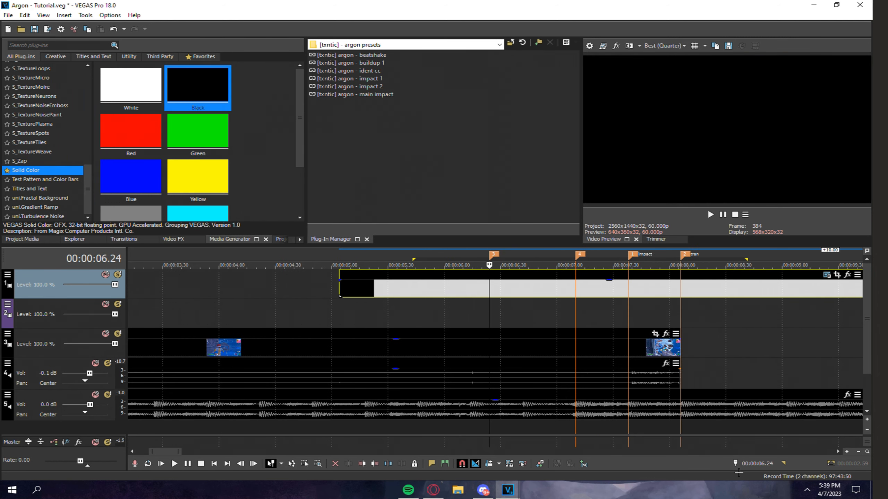
double_click(761, 464)
key(Escape)
click(766, 462)
text(-1.05)
key(Return)
key(s)
click(436, 292)
key(Delete)
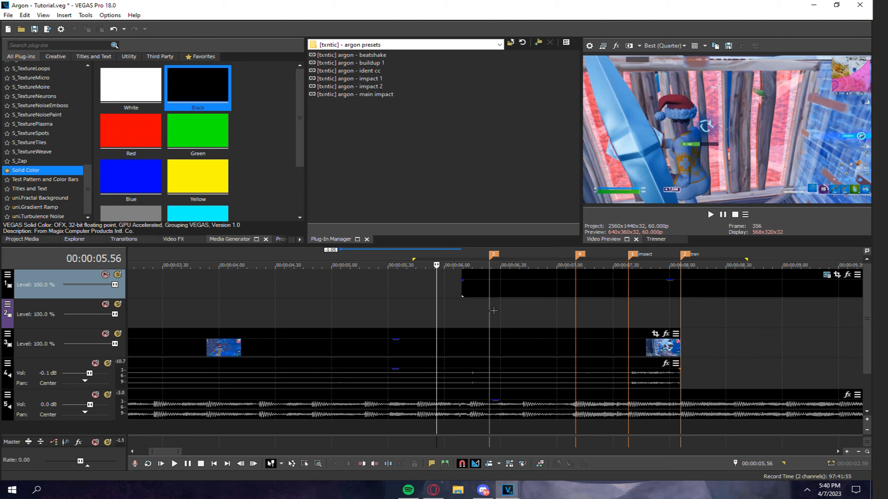
Trim the end of the black solid to 25 frames after marker 3, at 00:00:06.49.
click(489, 313)
click(756, 462)
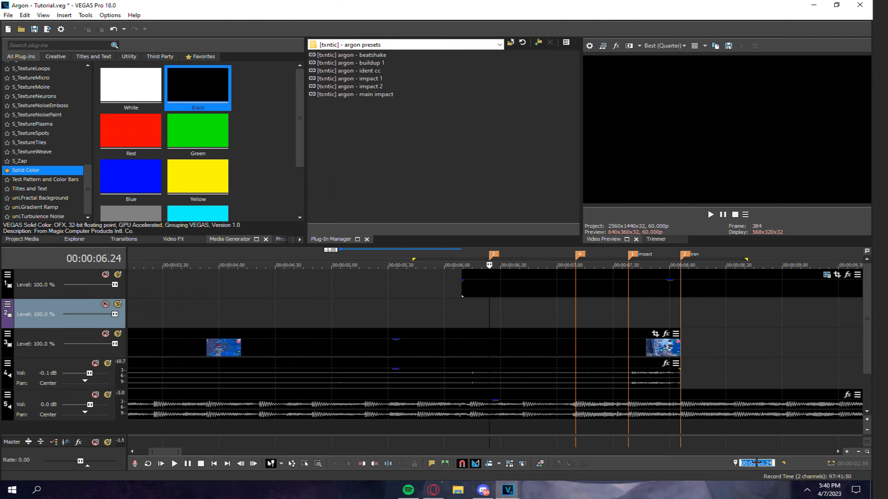
text(+25)
key(Return)
scroll(355, 291, down, 5)
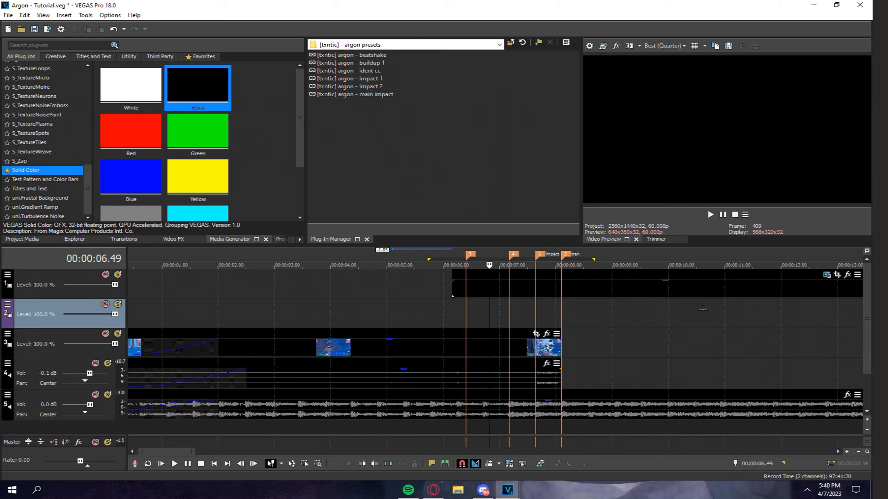
drag(340, 291, 221, 291)
scroll(221, 291, up, 5)
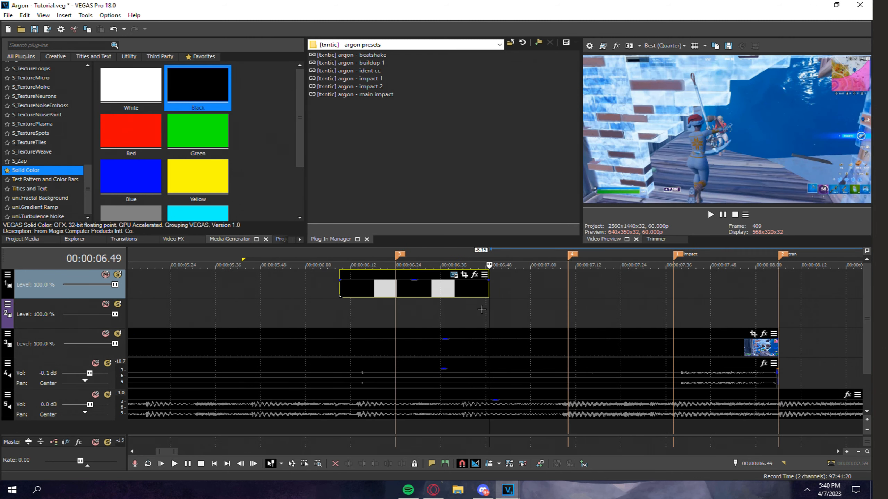
Fade the black solid in up to marker 3 and out to its end, and lower its opacity so it only dims the clip.
click(388, 308)
click(395, 287)
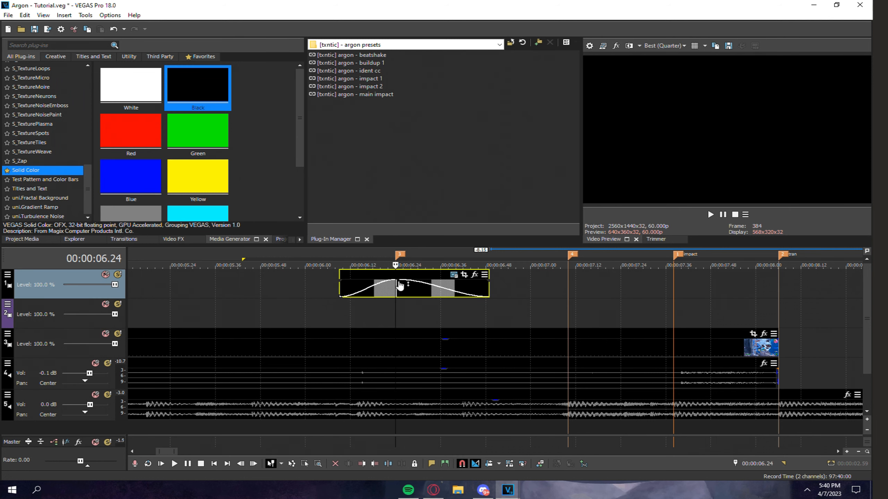
scroll(398, 287, up, 3)
drag(507, 279, 503, 287)
scroll(504, 288, down, 2)
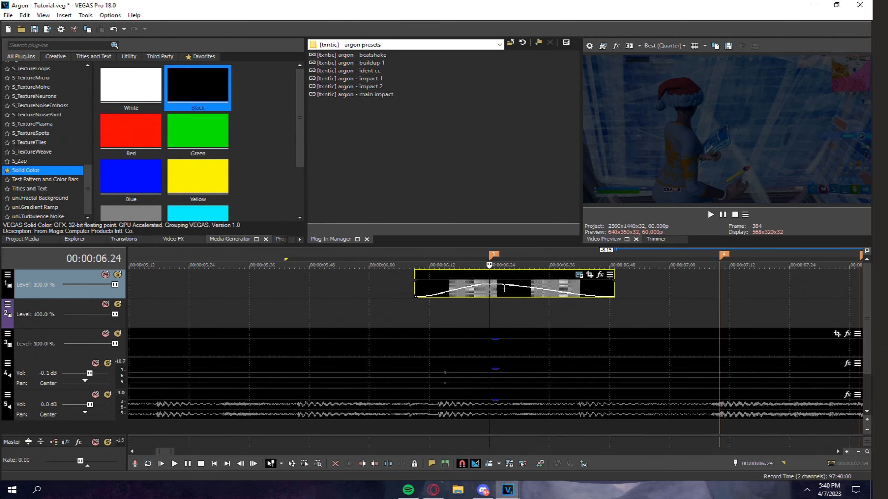
scroll(594, 301, down, 2)
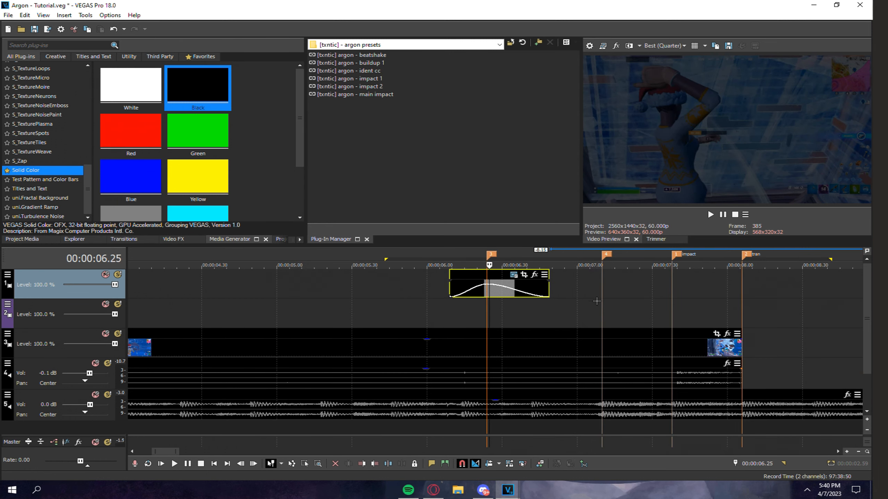
Paste a copy of the faded black solid near marker 4 and align its start 15 frames before that marker, at 00:00:06.55.
click(574, 290)
key(ctrl+v)
key(space)
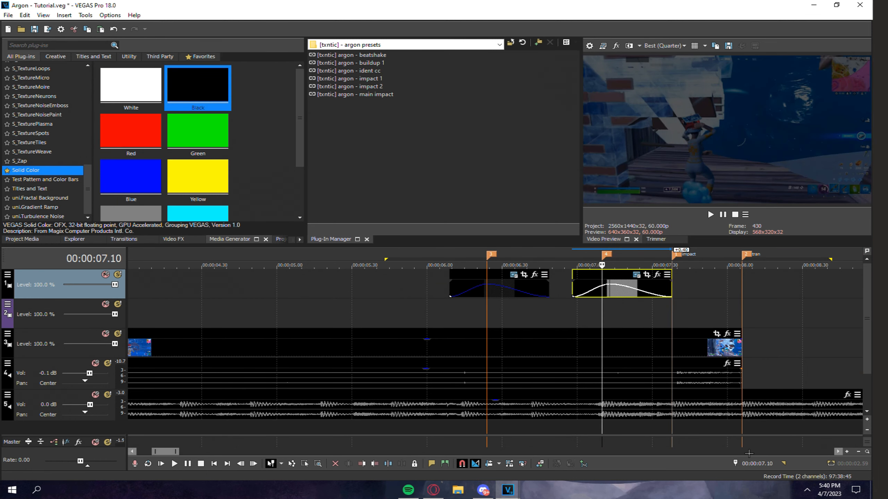
double_click(756, 463)
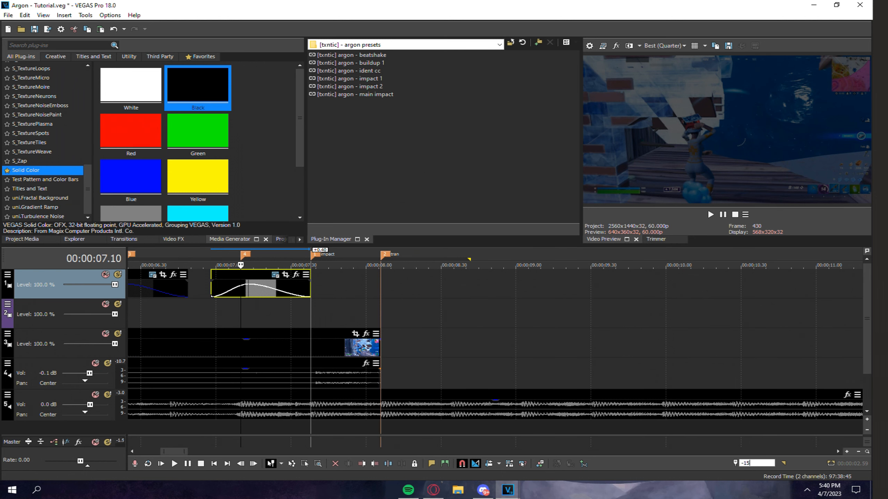
text(-15)
key(Return)
scroll(491, 396, up, 2)
drag(545, 278, 513, 271)
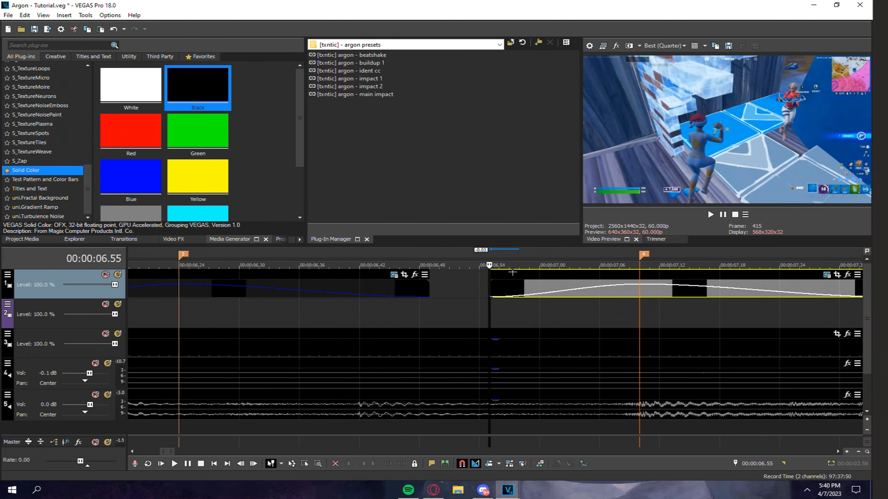
scroll(406, 322, down, 2)
Add a velocity envelope to the opener clip's video.
click(406, 322)
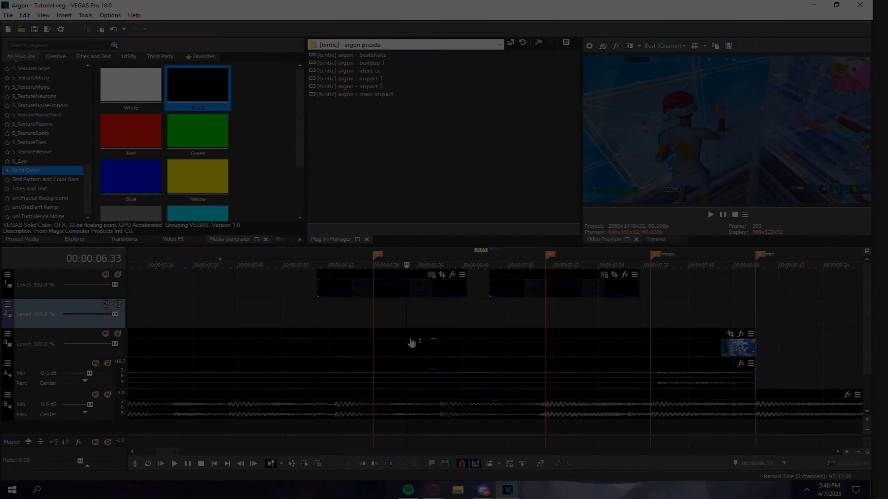
click(407, 342)
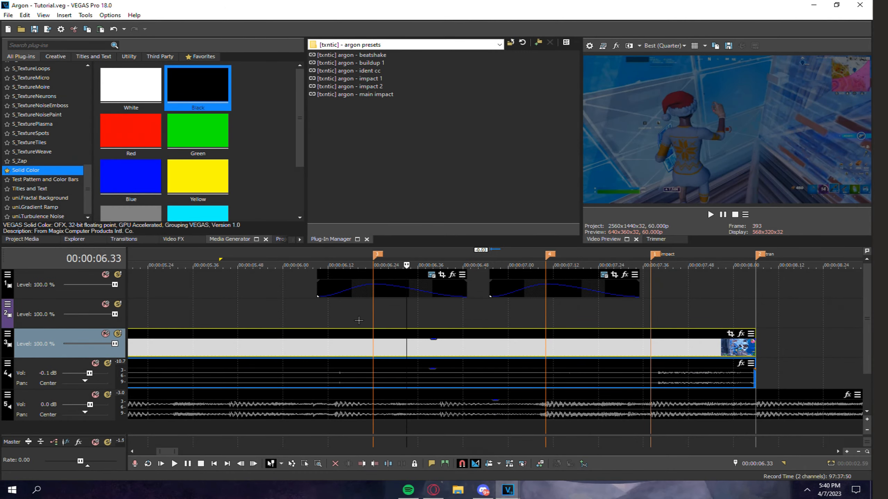
scroll(356, 320, down, 2)
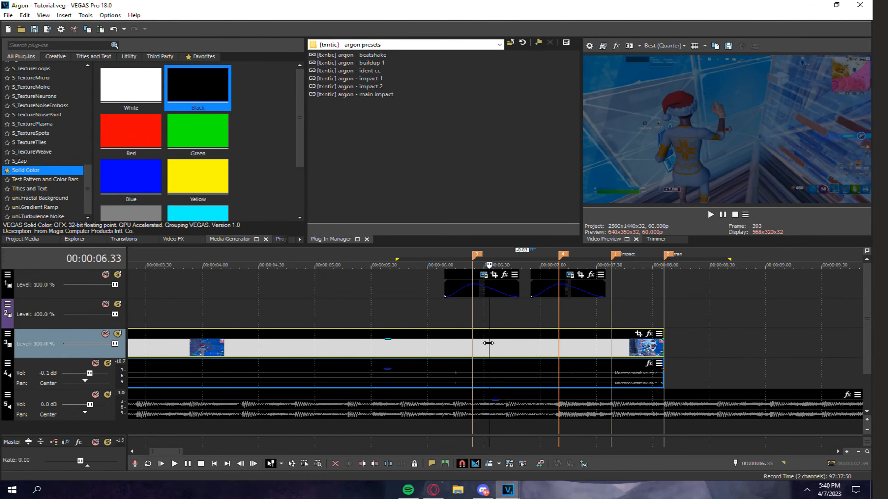
click(474, 337)
right_click(446, 334)
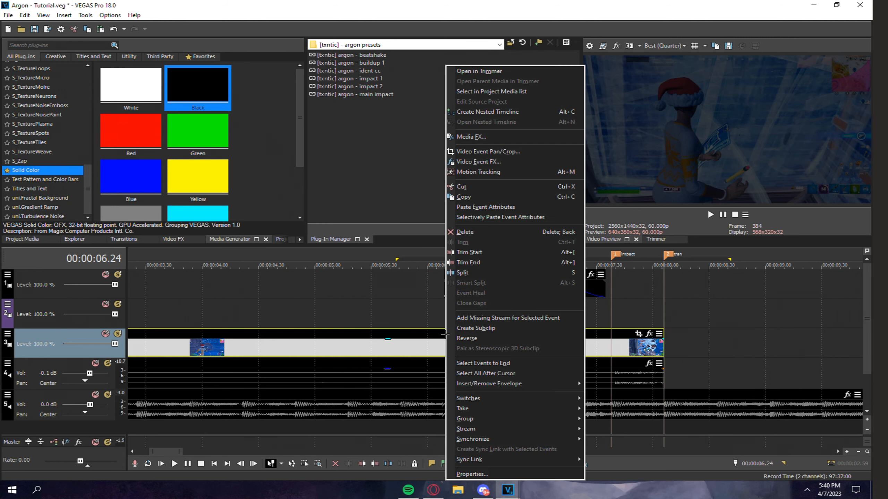
click(434, 335)
right_click(424, 335)
mouse_move(527, 401)
mouse_move(512, 383)
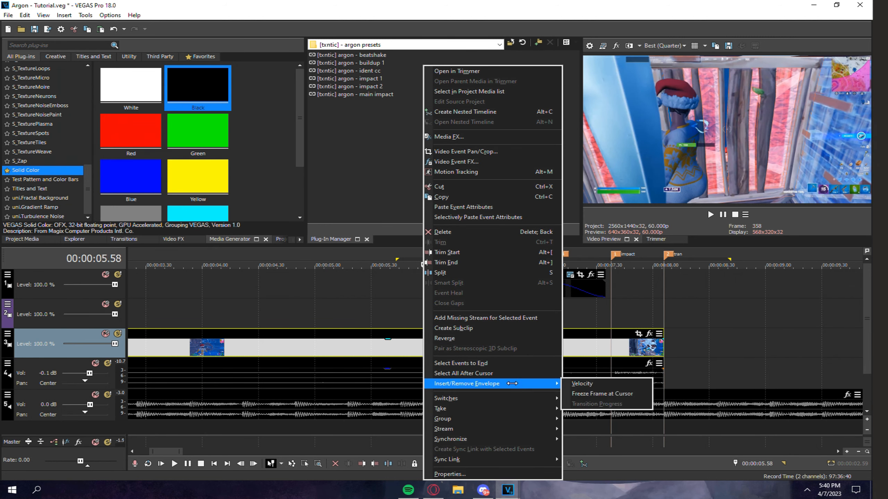
click(591, 384)
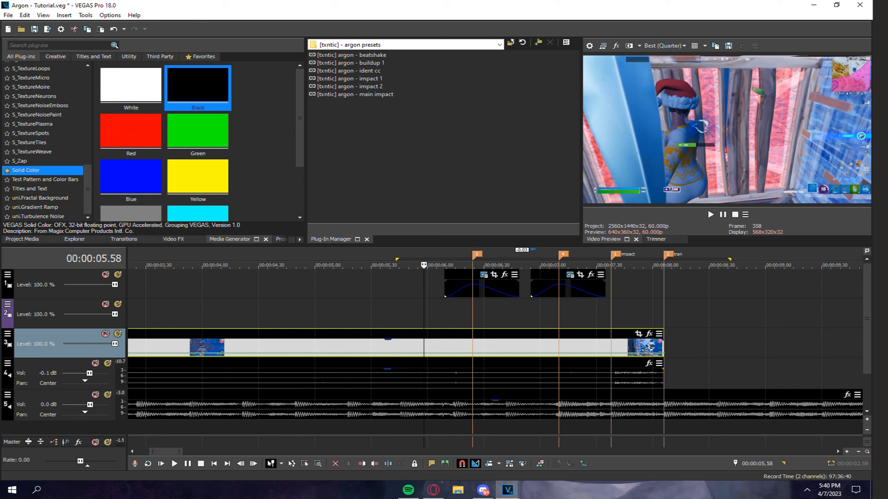
Add three velocity envelope points to the opener clip around marker 3: one at the marker and one on each side.
double_click(474, 355)
double_click(493, 354)
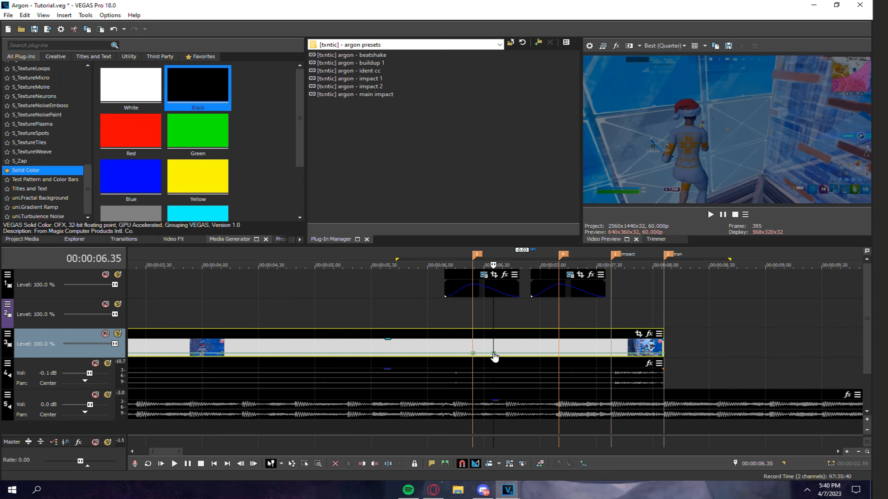
double_click(450, 354)
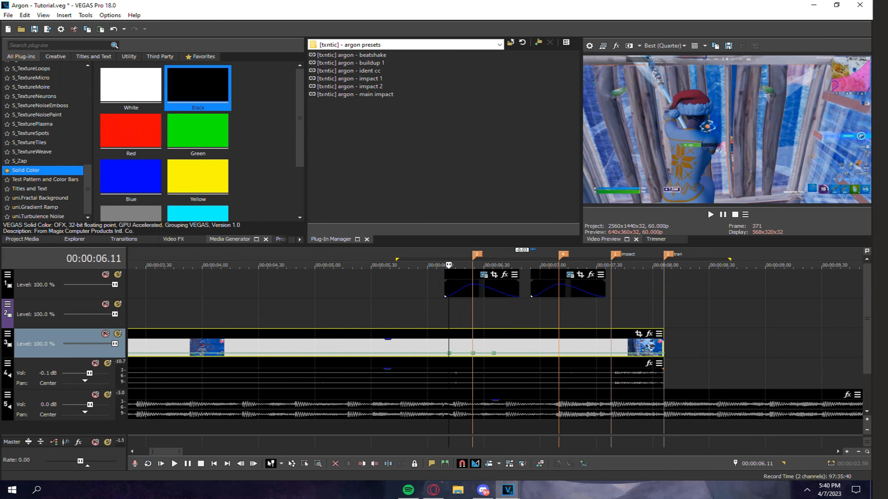
click(474, 334)
scroll(477, 341, up, 3)
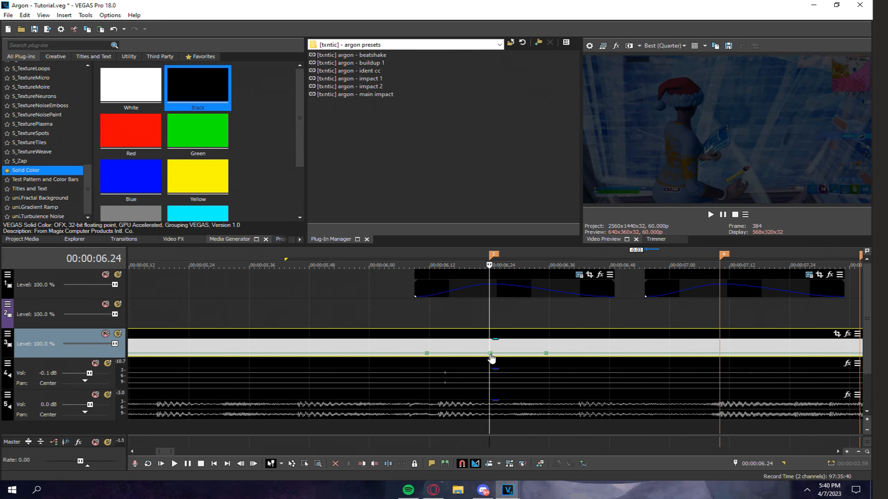
Raise the clip's velocity at the envelope point on marker 3 by entering a higher percentage.
drag(490, 354, 490, 354)
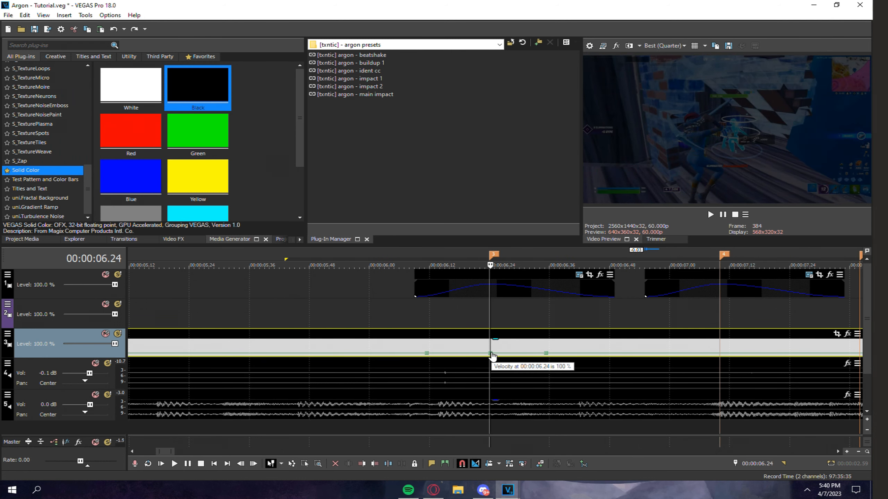
key(ctrl+z)
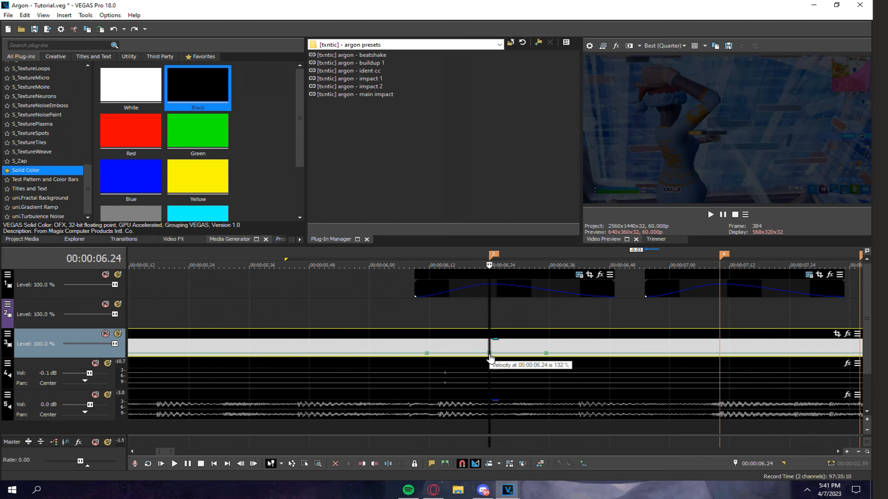
right_click(490, 354)
click(526, 230)
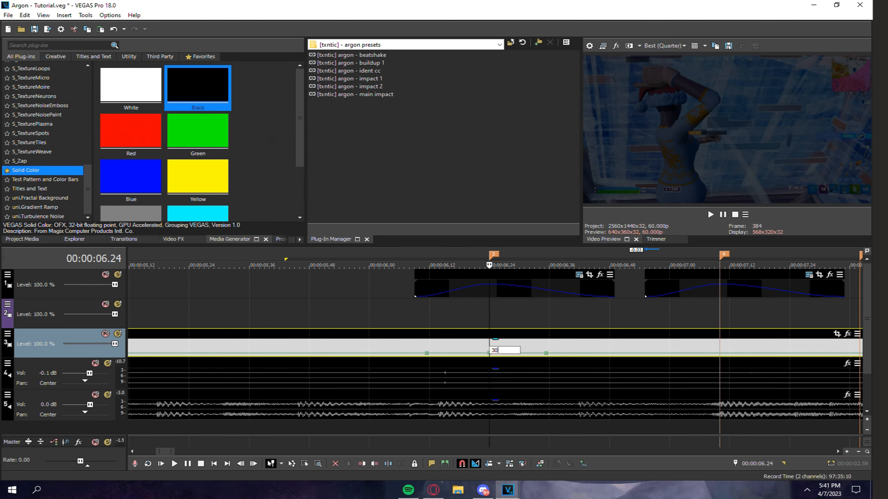
key(Return)
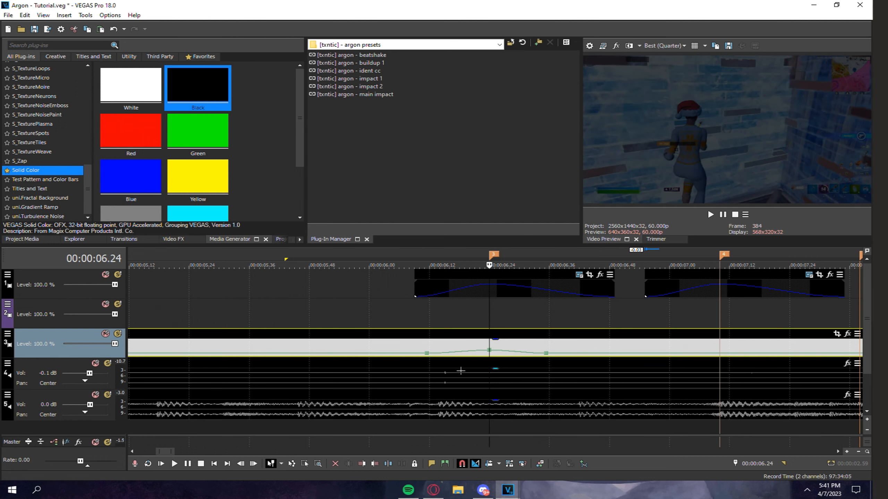
Move the velocity point before marker 3 to three frames ahead of it, at 00:00:06.21, and set it to normal velocity.
key(Left)
key(Left)
key(Left)
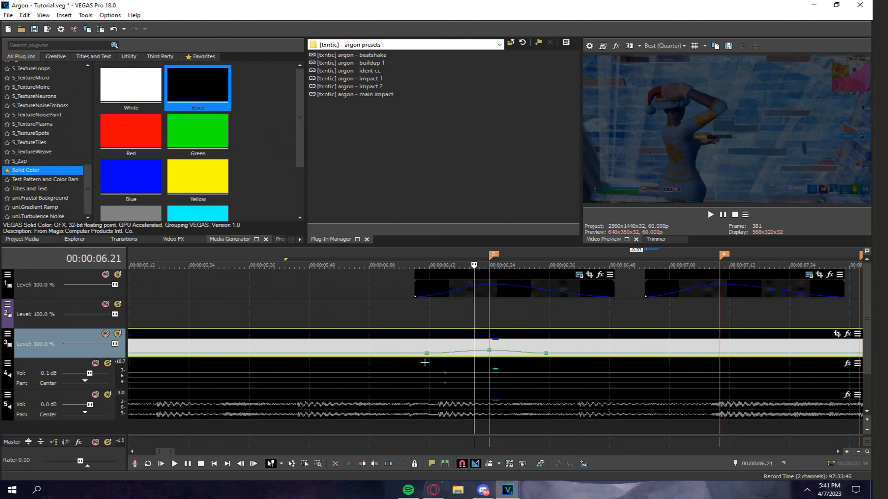
drag(427, 355, 475, 350)
right_click(474, 350)
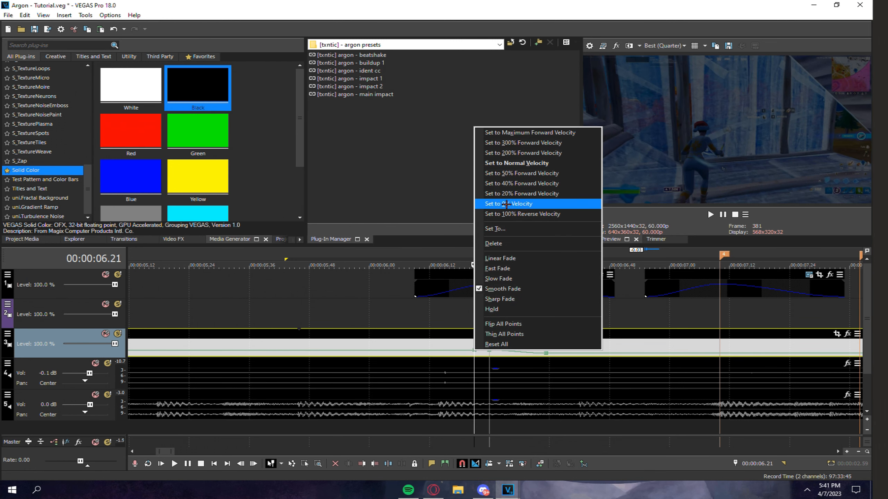
click(509, 163)
Move the velocity point after marker 3 to five frames past it, at 00:00:06.29, and set it to normal velocity.
click(489, 313)
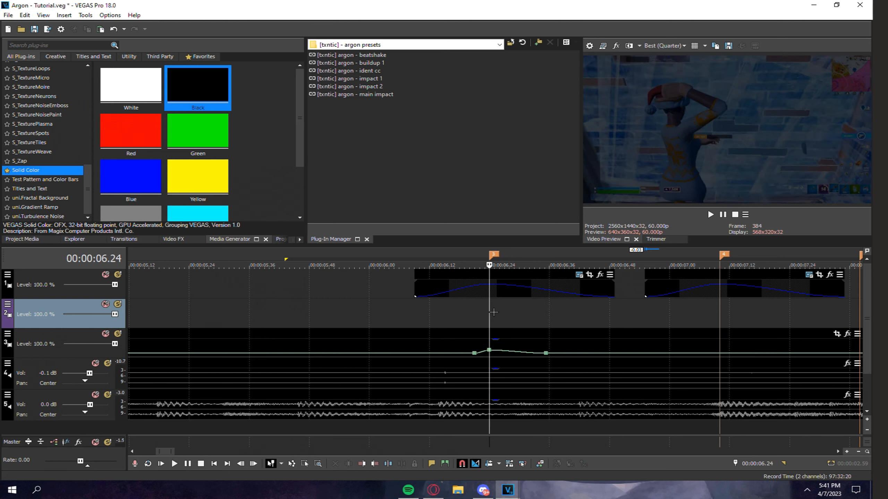
key(Right)
key(Right)
key(Right)
key(Right)
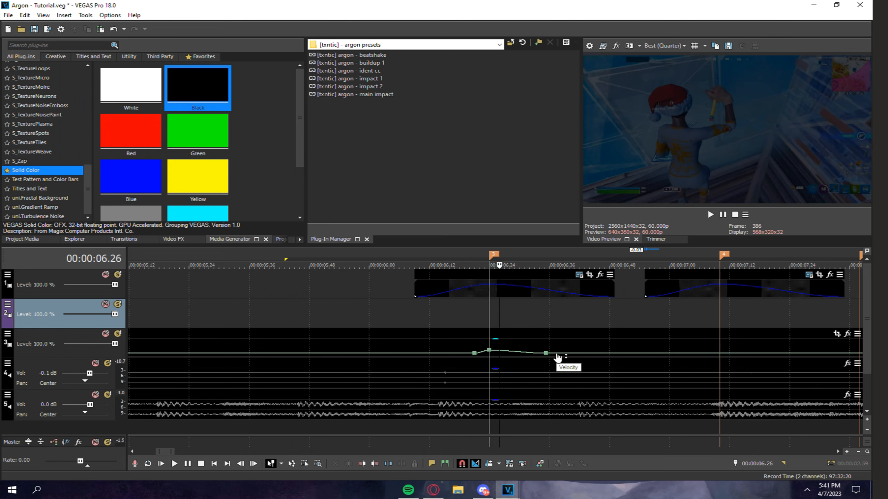
key(Right)
drag(546, 354, 514, 350)
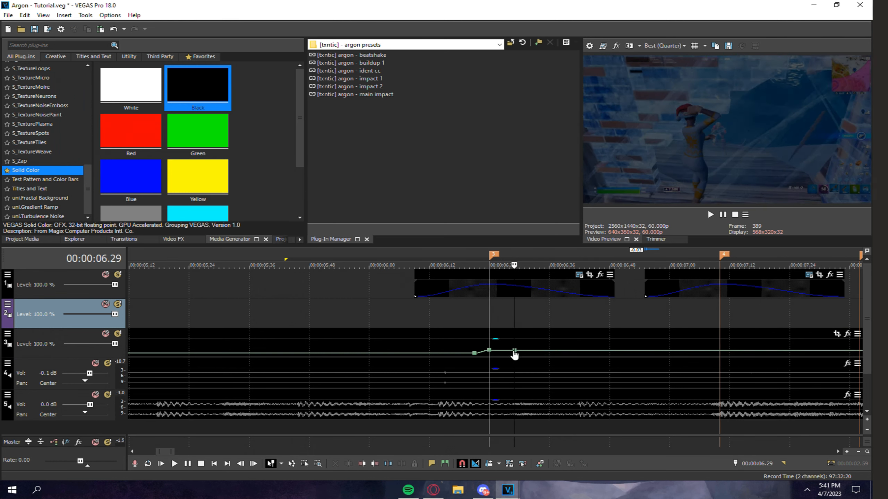
right_click(514, 350)
click(556, 163)
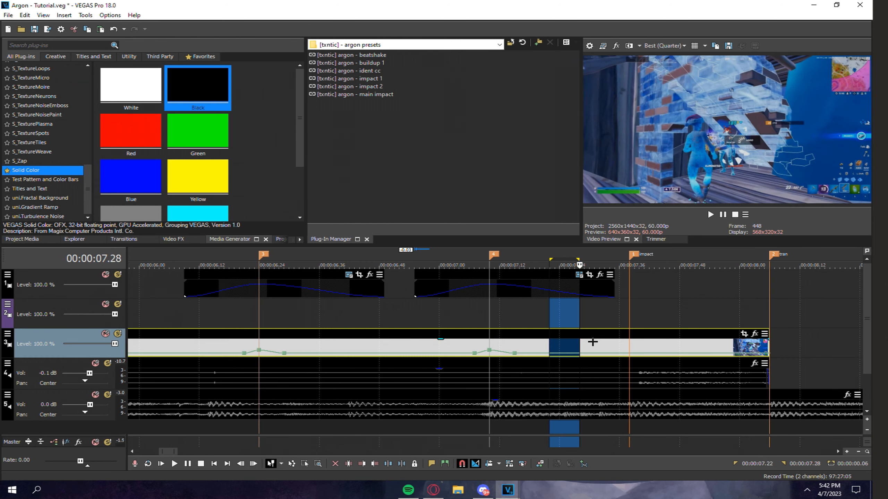
Add four velocity envelope points around the impact marker: two before it, one at the marker and one after it.
click(627, 335)
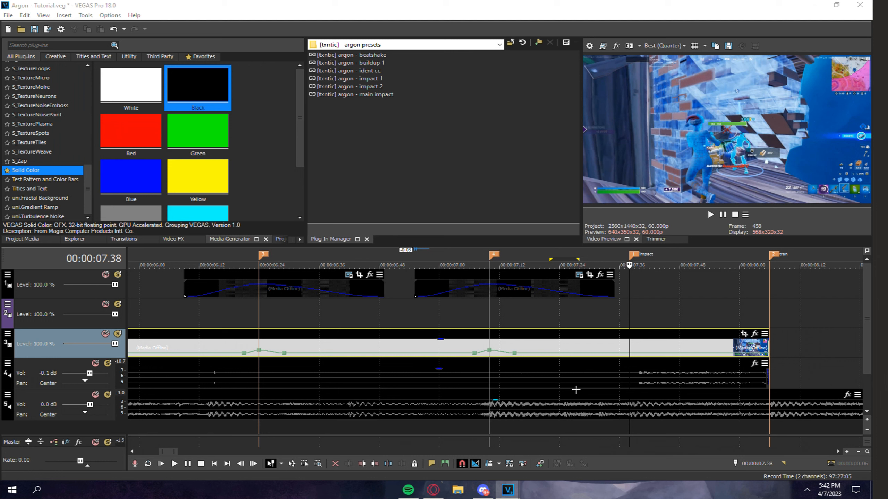
double_click(565, 354)
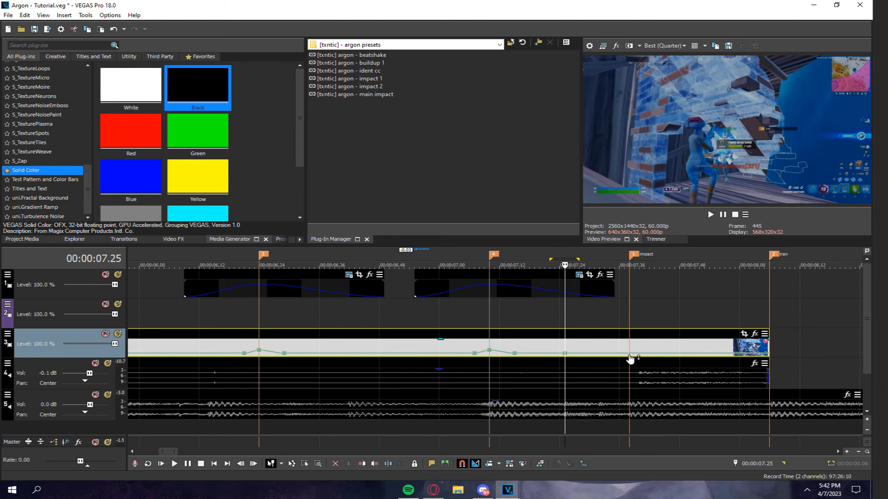
double_click(608, 354)
double_click(627, 354)
double_click(645, 354)
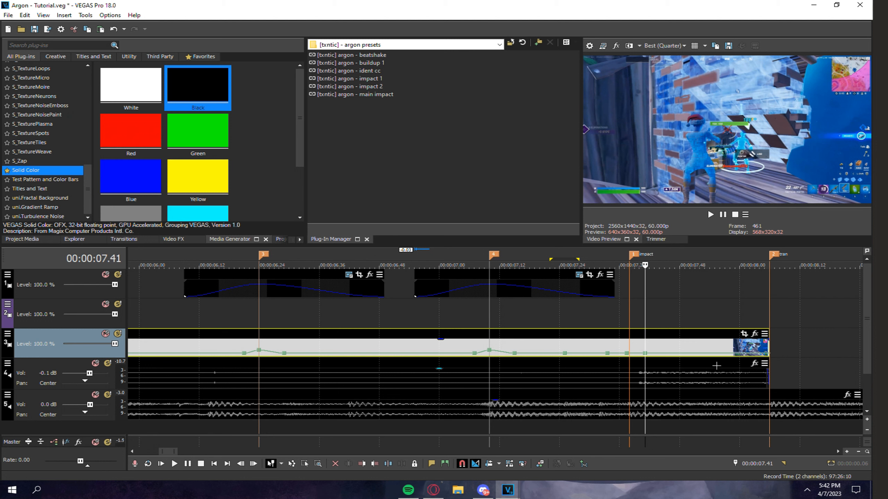
Raise the clip's velocity at the envelope point on the impact marker by entering a higher percentage.
click(629, 355)
right_click(629, 355)
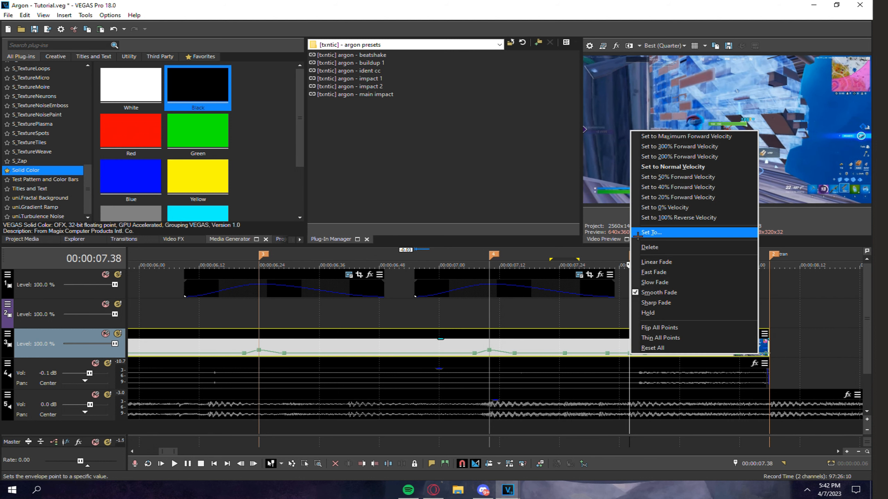
click(639, 234)
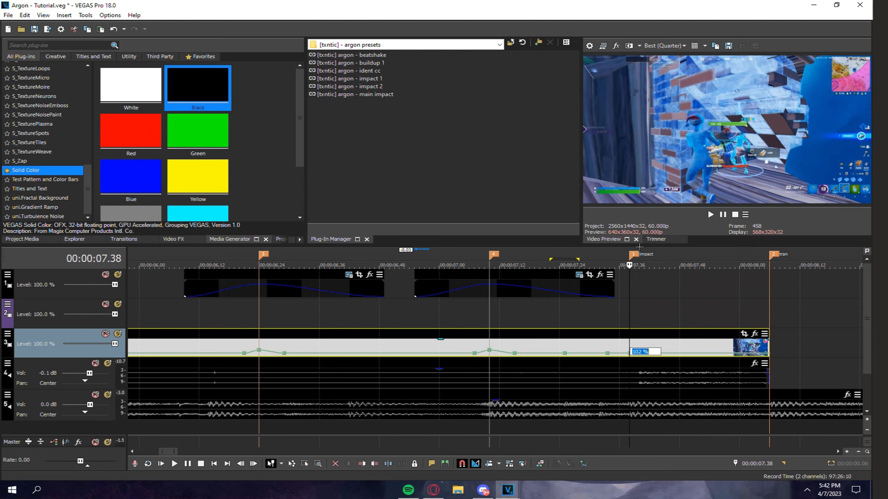
click(632, 325)
scroll(632, 325, up, 1)
key(Right)
key(Right)
key(Right)
key(Right)
key(Right)
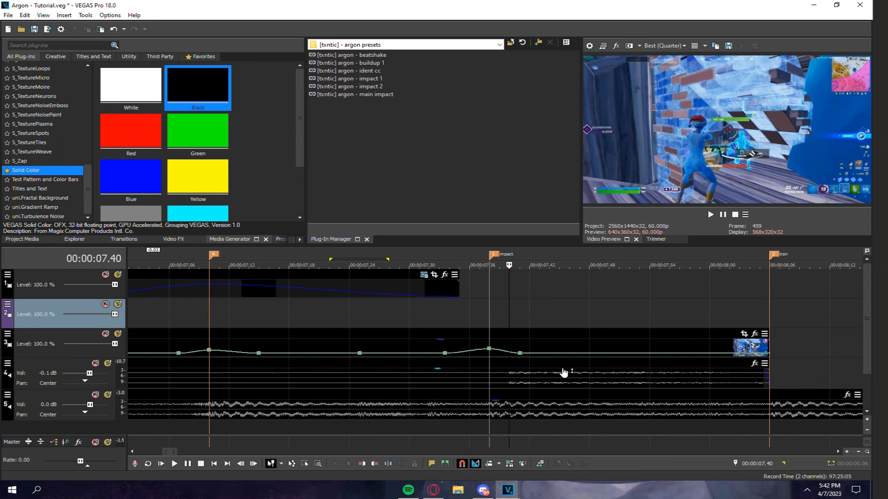
click(520, 355)
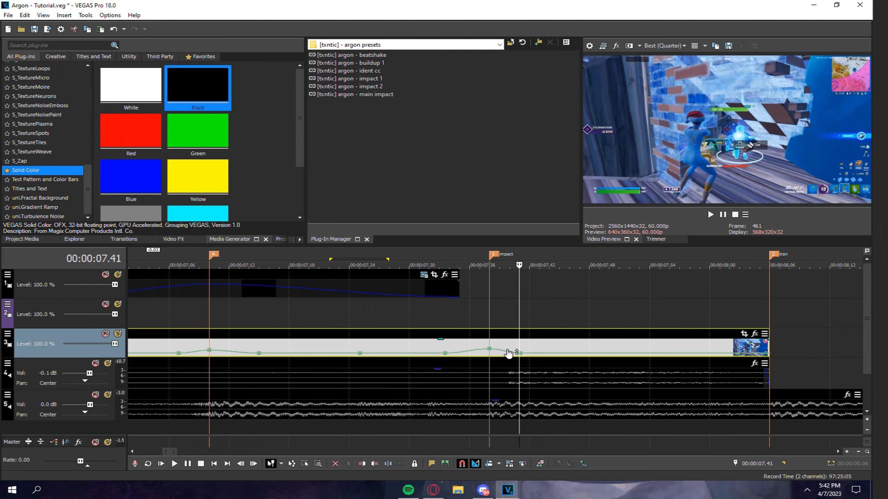
Move the velocity point after the impact marker to five frames past it, at 00:00:07.43, and set it to normal velocity.
click(494, 317)
key(Right)
key(Right)
key(Right)
key(Right)
key(Right)
drag(520, 354, 539, 350)
right_click(539, 349)
click(585, 172)
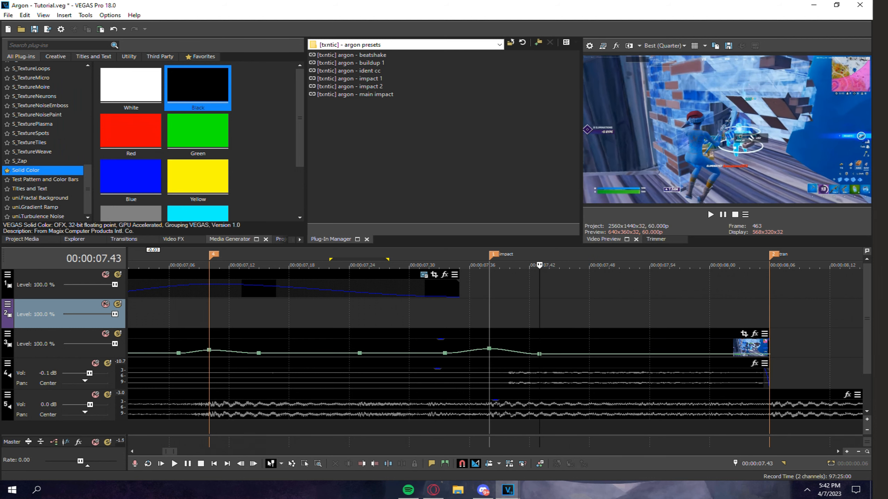
Move the nearest velocity point before the impact marker to three frames ahead of it, at 00:00:07.35, and set it to normal velocity.
click(489, 320)
key(Left)
key(Left)
key(Left)
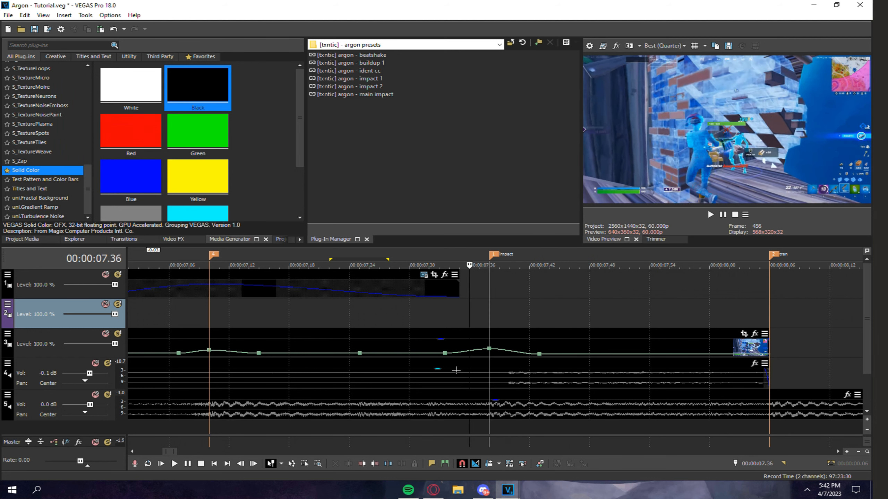
drag(445, 353, 458, 353)
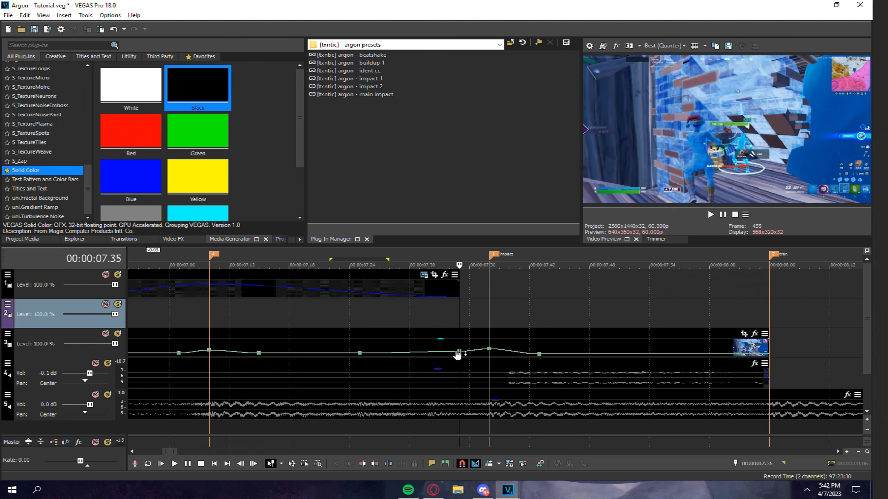
right_click(459, 353)
click(508, 172)
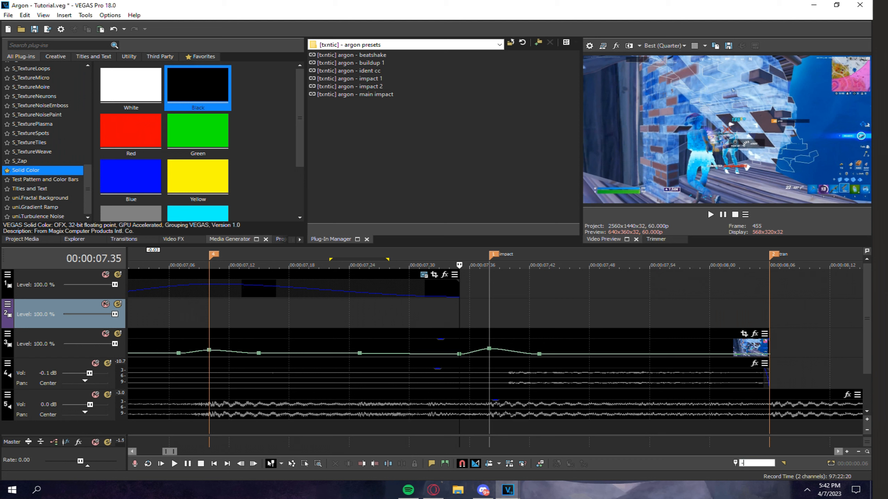
Move the velocity point between marker 4 and the impact back to 00:00:07.20, 15 frames before the next point, and set it to 60%.
text(-15)
key(Return)
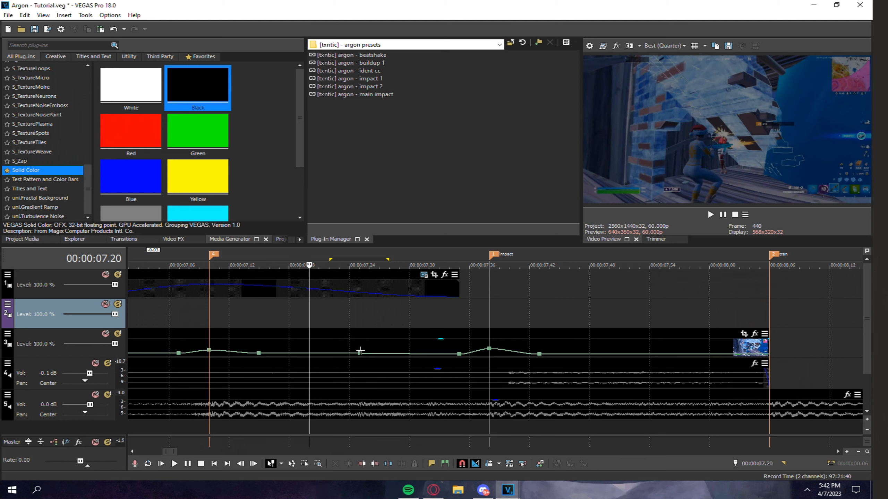
drag(360, 353, 309, 347)
right_click(310, 348)
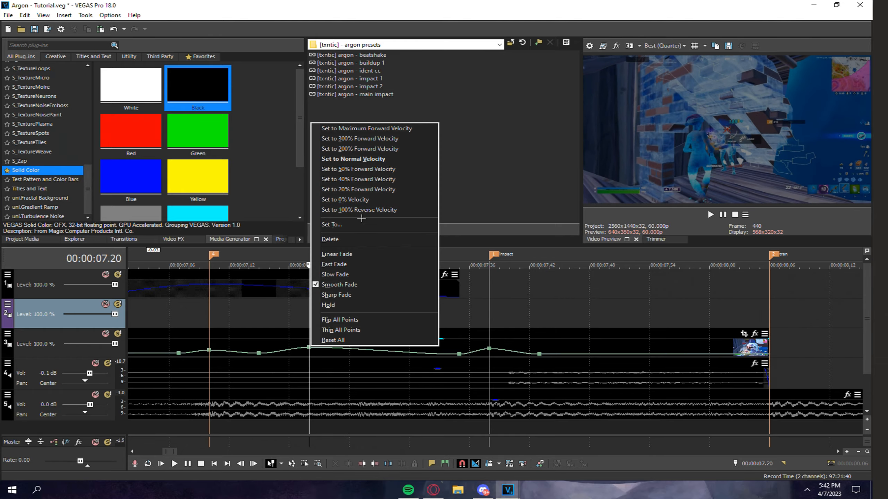
click(365, 224)
text(60)
key(Return)
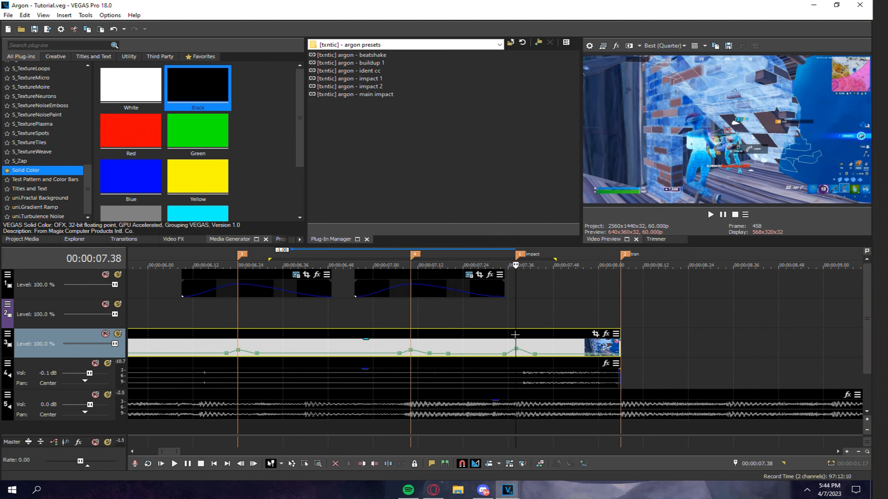
Split the opener clip at the impact marker and apply the argon main impact preset to the part after it.
key(s)
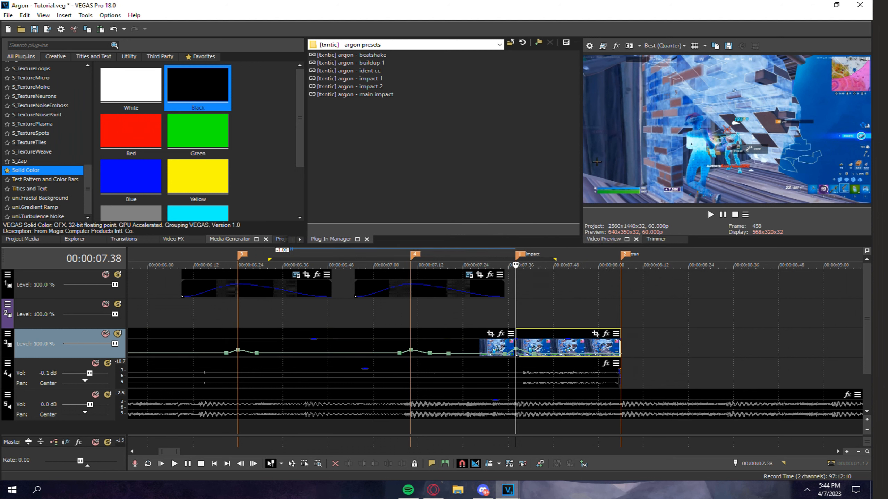
drag(366, 94, 538, 346)
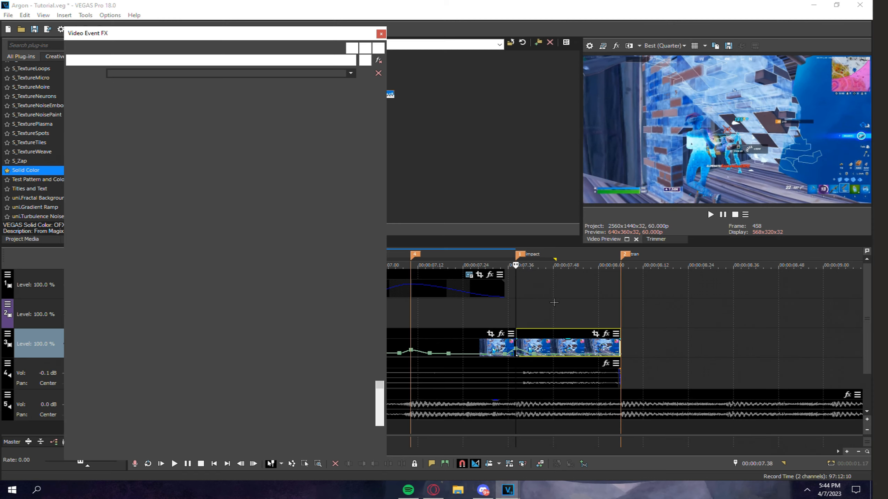
click(554, 302)
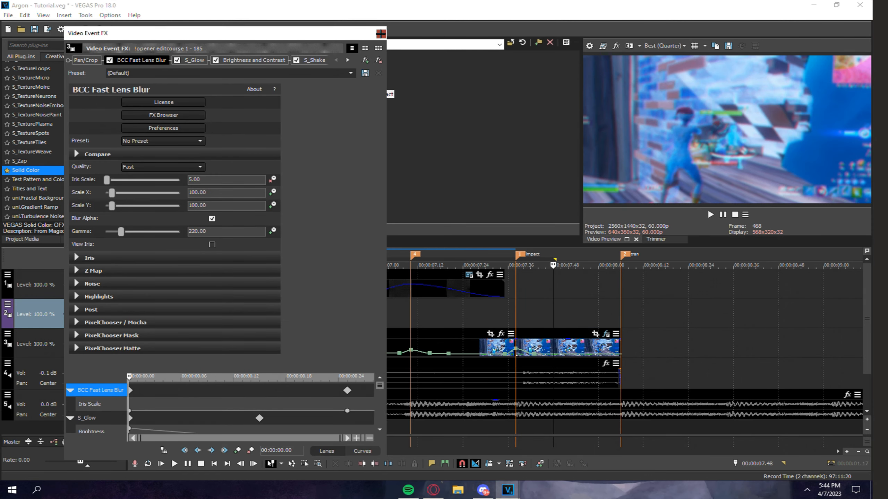
click(379, 34)
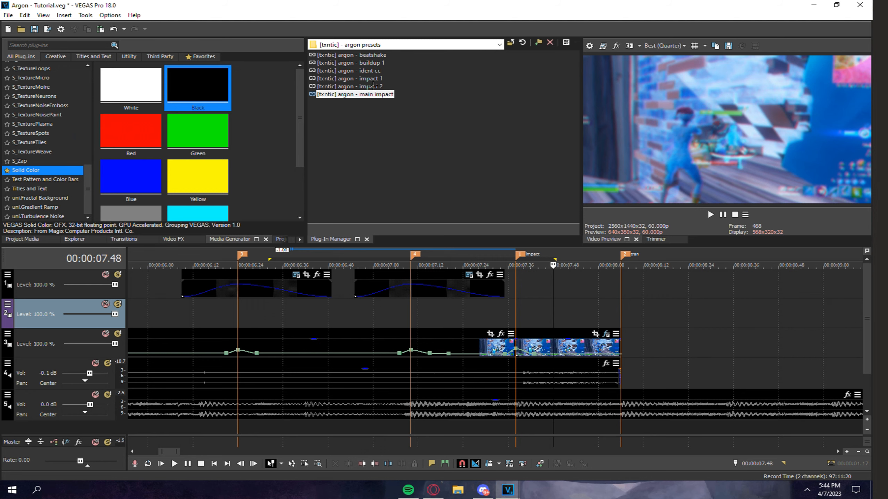
Apply the argon buildup 1 preset to the part of the opener clip before the impact marker.
drag(378, 64, 384, 341)
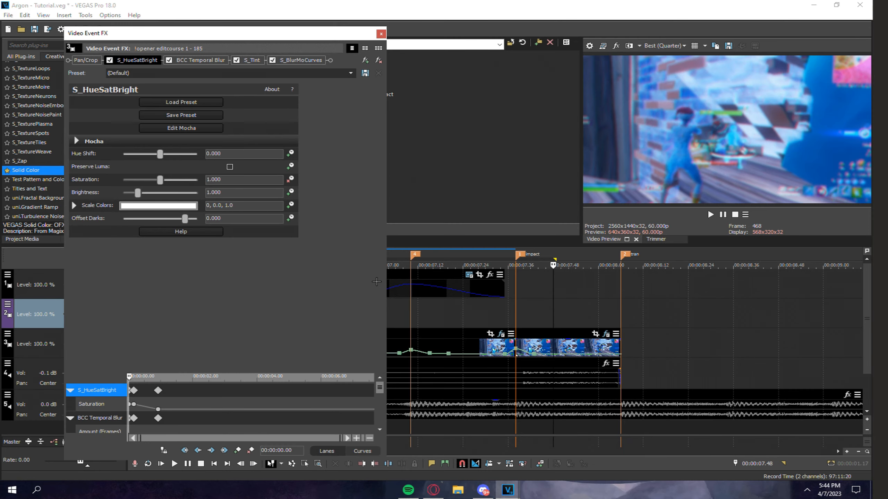
click(381, 33)
scroll(360, 301, down, 3)
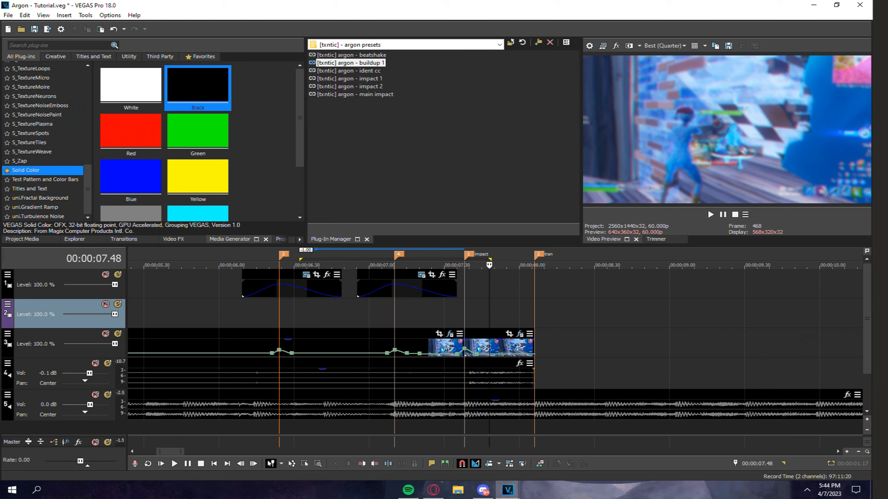
Split the opener clip's audio at the impact marker and delete the part after it.
click(464, 364)
scroll(464, 363, up, 3)
key(s)
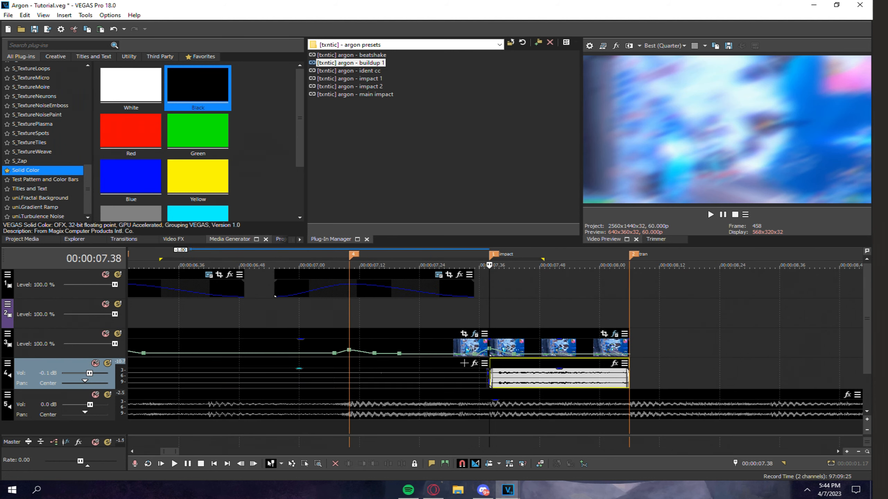
key(Delete)
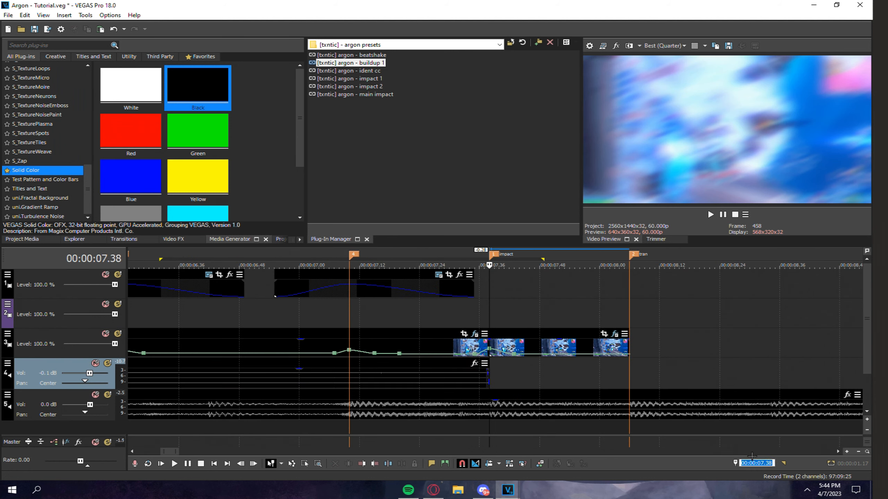
Fade out the opener clip's audio over the last 30 frames before the impact marker.
click(763, 464)
text(-30)
key(Return)
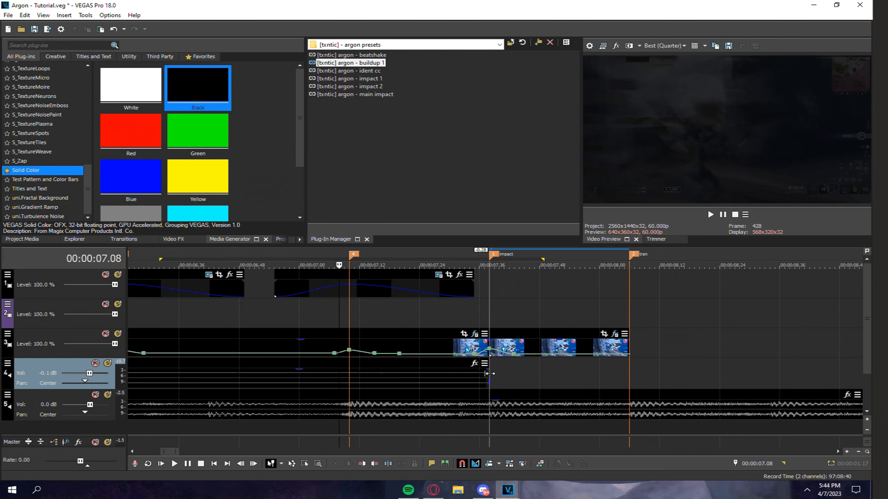
drag(488, 369, 339, 370)
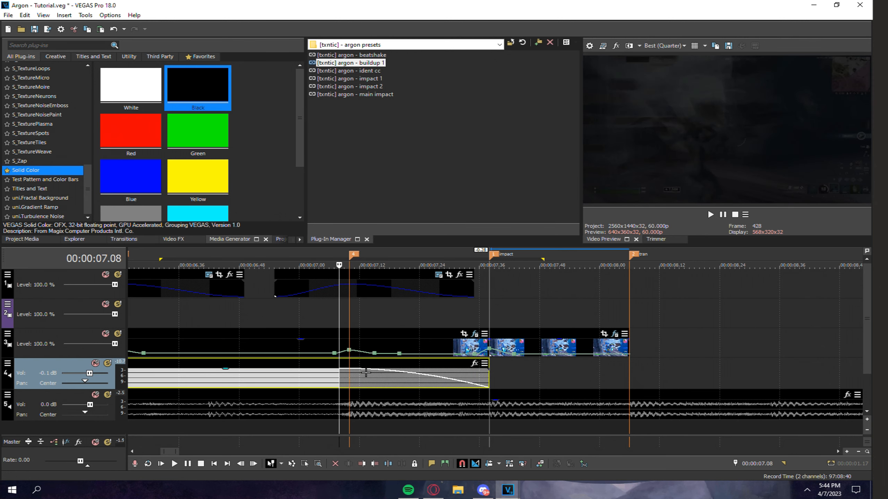
click(439, 319)
scroll(438, 319, down, 1)
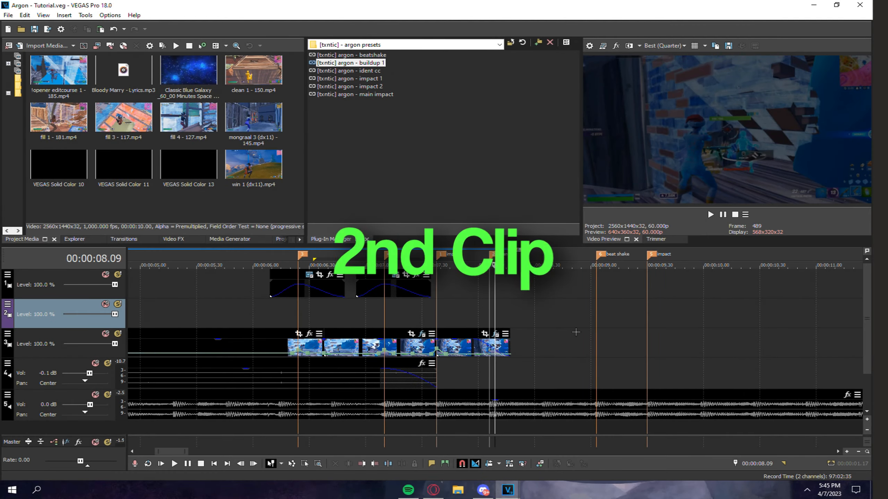
Add the mongraal 3 (dx11) - 145.mp4 clip to the timeline after the opener and split it at the shot, at 00:00:14.55.
click(595, 334)
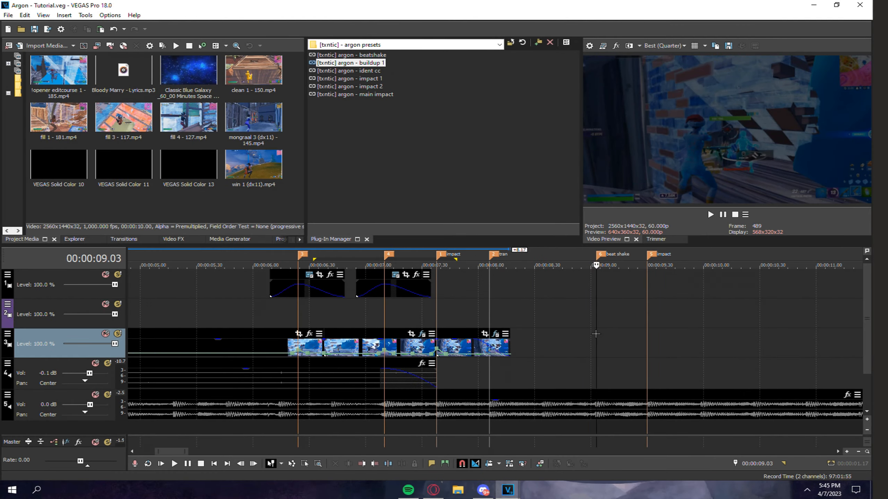
click(646, 337)
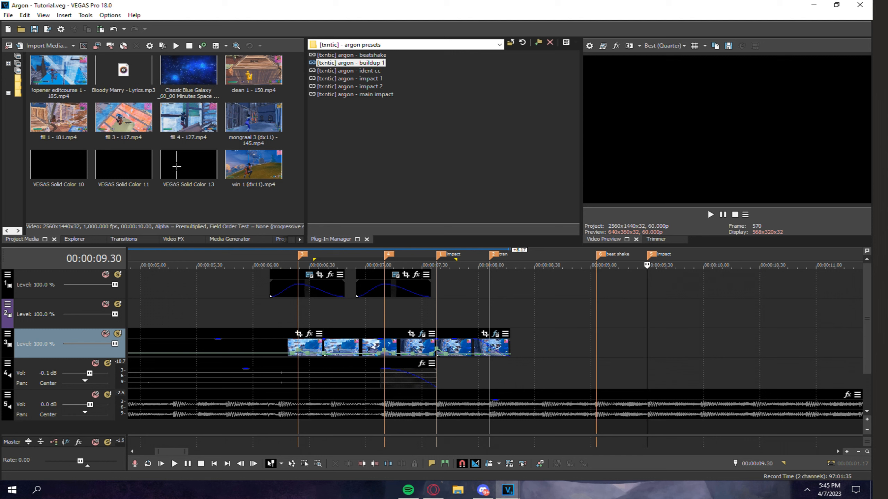
drag(253, 119, 556, 334)
click(689, 333)
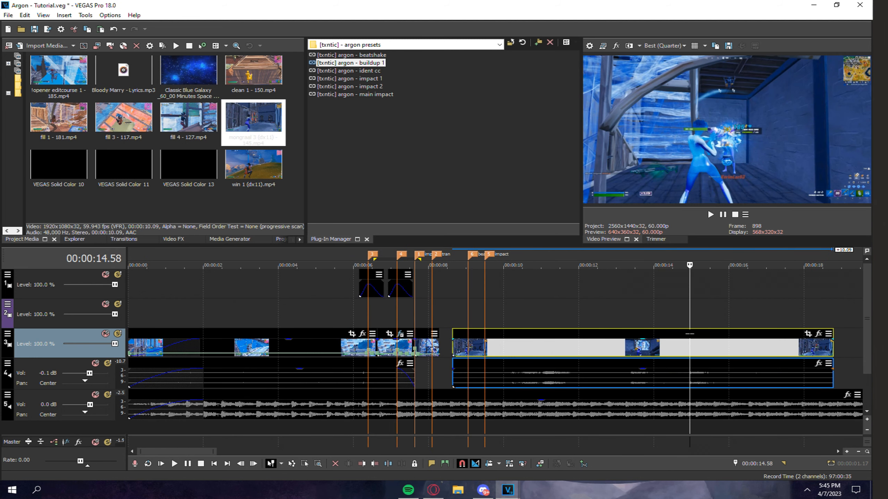
key(s)
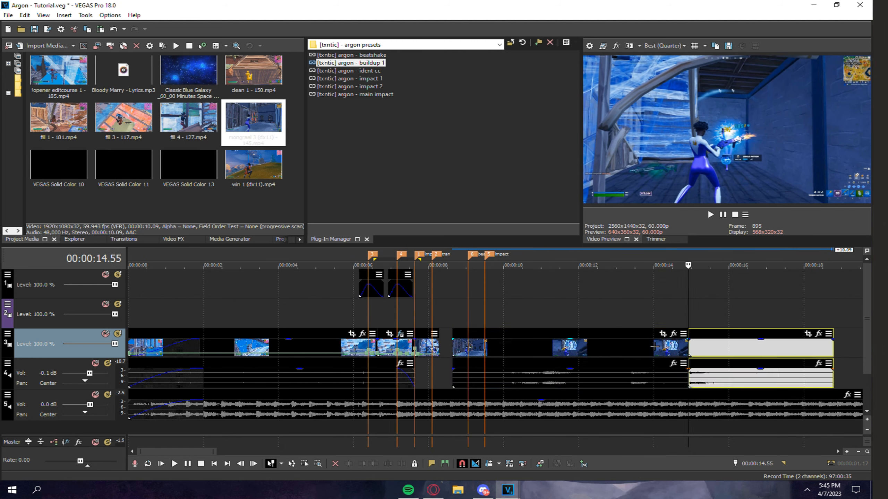
Trim the second clip and place it against the opener's end so the shot lands on the impact marker at 00:00:09.30.
click(654, 344)
key(Delete)
drag(706, 344, 440, 348)
click(509, 335)
key(s)
key(Delete)
key(ctrl+z)
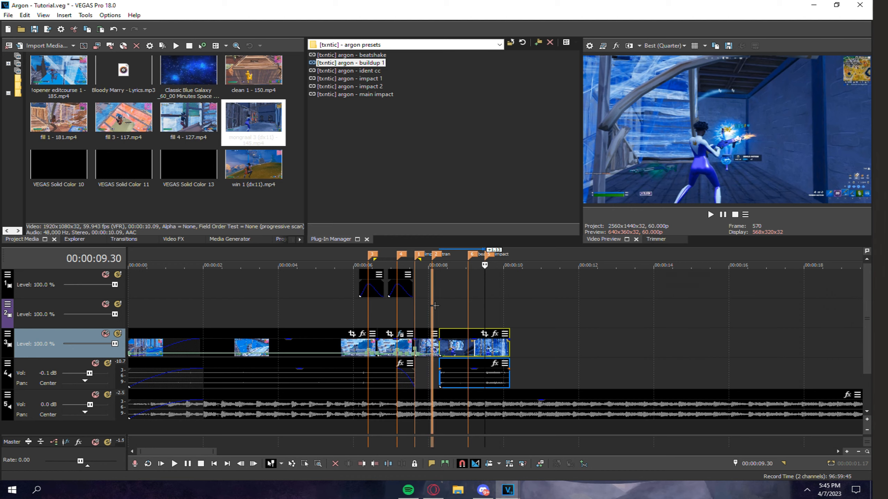
Extend the start of the second clip back over the opener for a 22-frame crossfade centred on the tran marker.
click(433, 319)
scroll(434, 319, up, 4)
drag(519, 347, 462, 346)
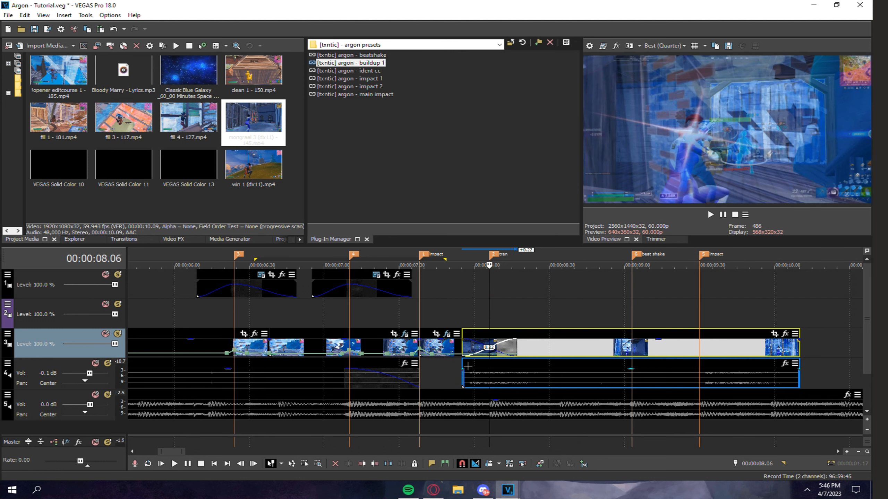
Ungroup the second clip's audio, remove its part before the tran marker and fade it in up to the crossfade's end.
click(489, 364)
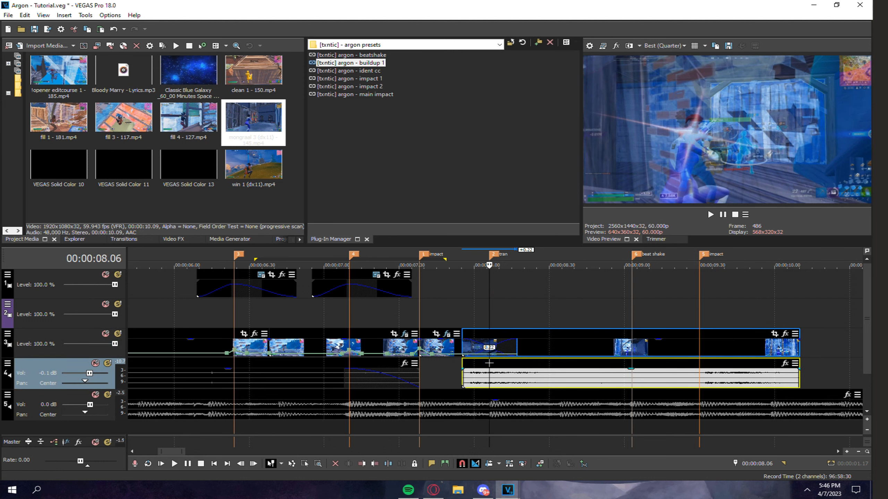
key(u)
key(s)
click(474, 372)
key(Delete)
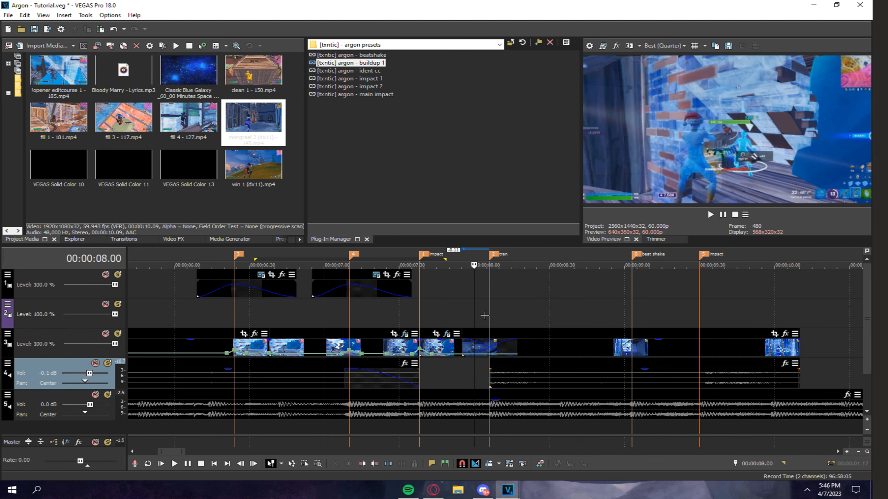
click(484, 316)
drag(494, 362, 517, 362)
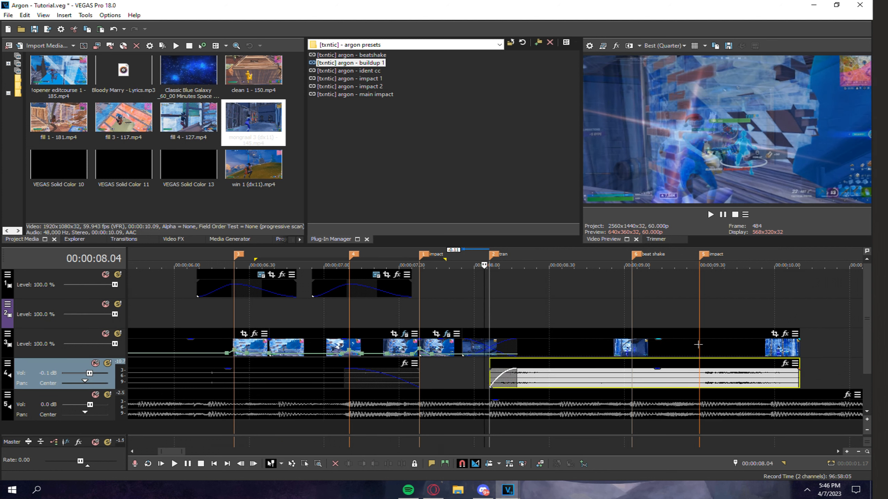
Split the second clip's video at the beat shake marker and insert a velocity envelope on the part after it.
click(635, 330)
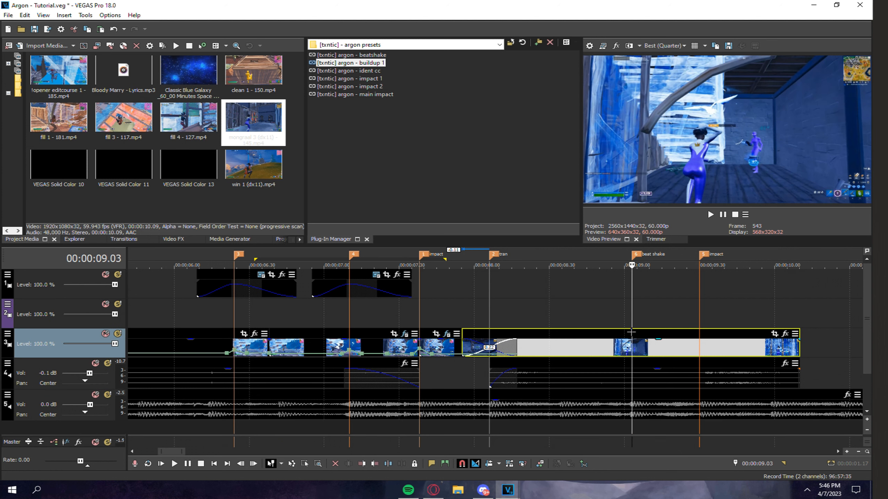
key(s)
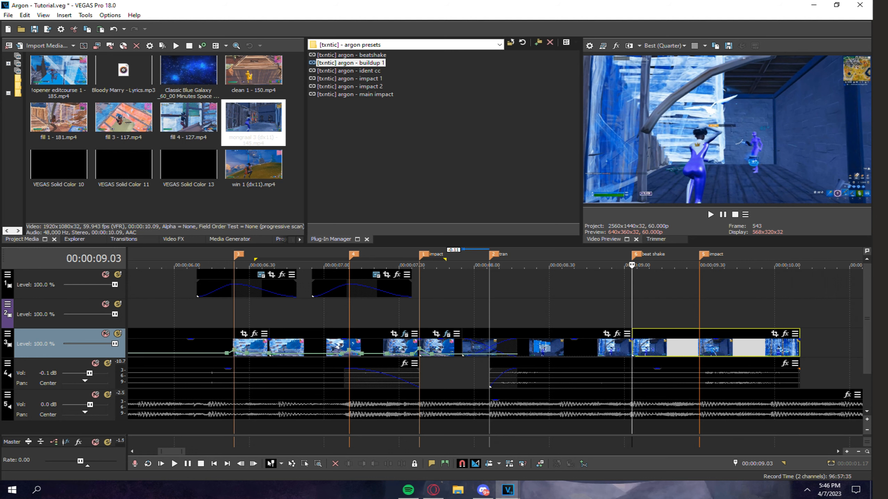
click(699, 332)
scroll(691, 334, up, 2)
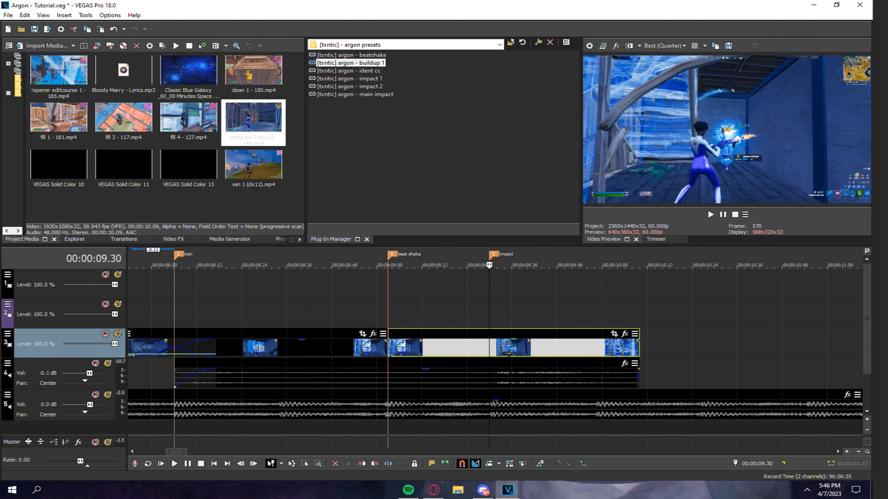
right_click(458, 348)
mouse_move(576, 383)
click(606, 384)
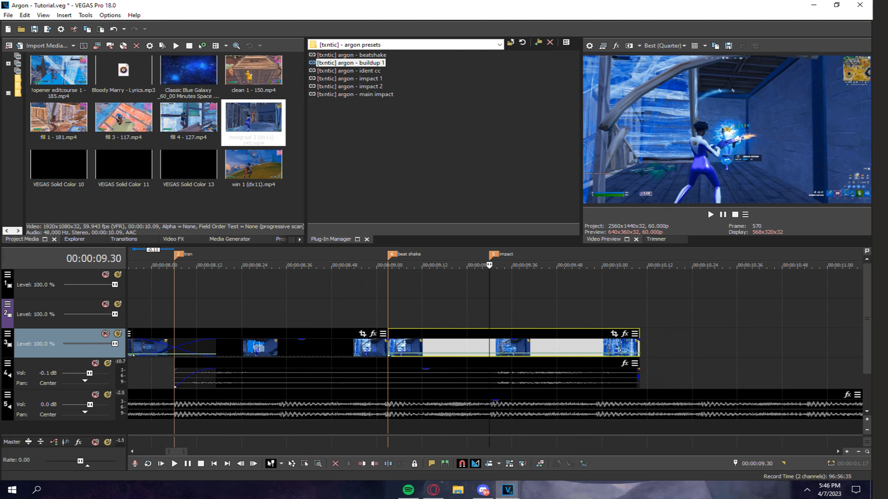
Add velocity points at the impact marker and a few frames before and after it.
double_click(489, 354)
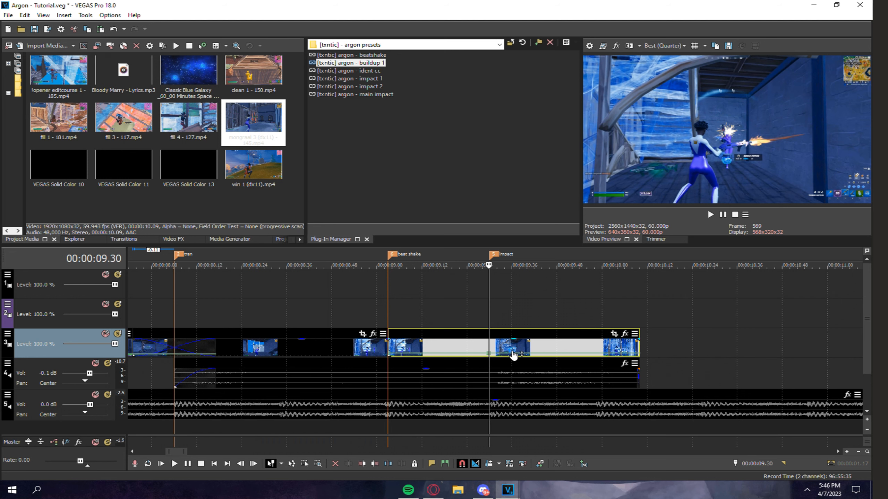
double_click(512, 353)
double_click(474, 354)
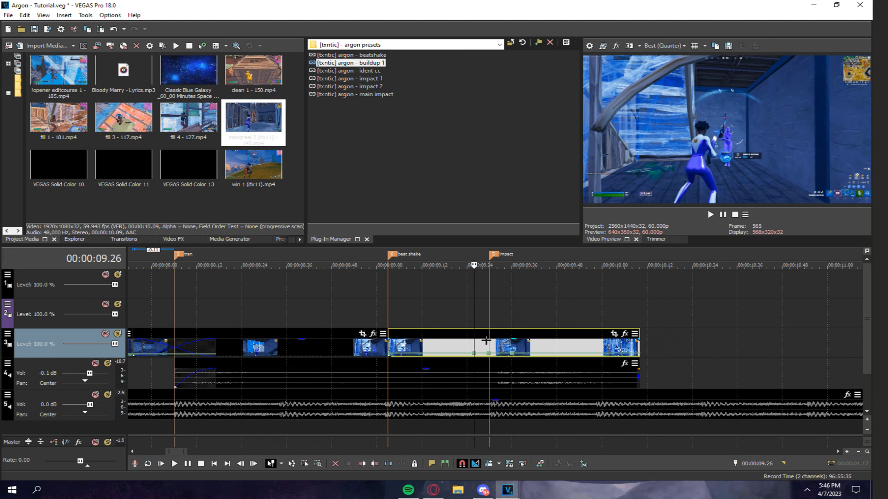
Raise the second clip's velocity at the impact marker above normal speed.
click(493, 342)
scroll(494, 343, up, 1)
scroll(493, 343, up, 1)
click(481, 353)
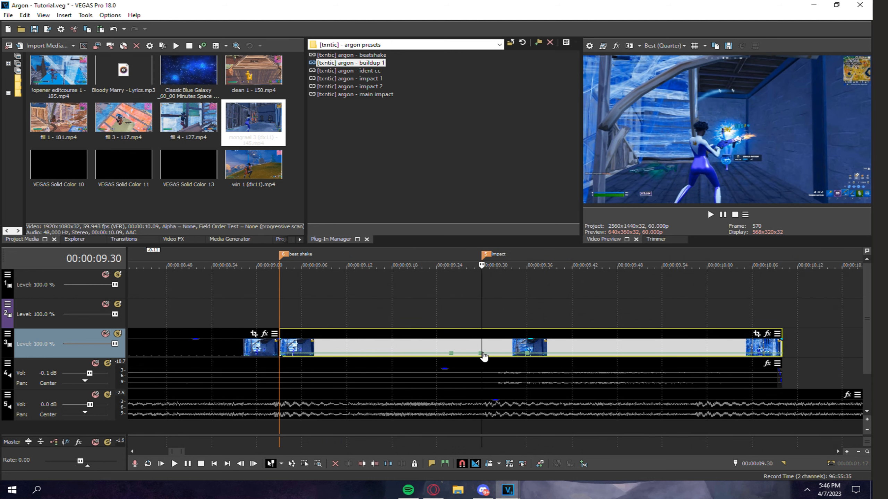
right_click(481, 353)
click(491, 228)
key(Return)
Move the velocity point after the impact to 00:00:09.35 and slow it down.
key(space)
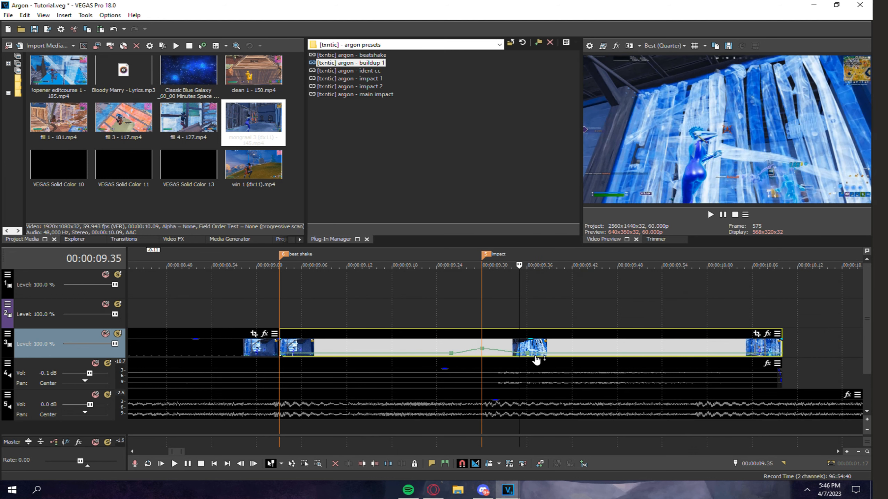
right_click(517, 356)
click(558, 184)
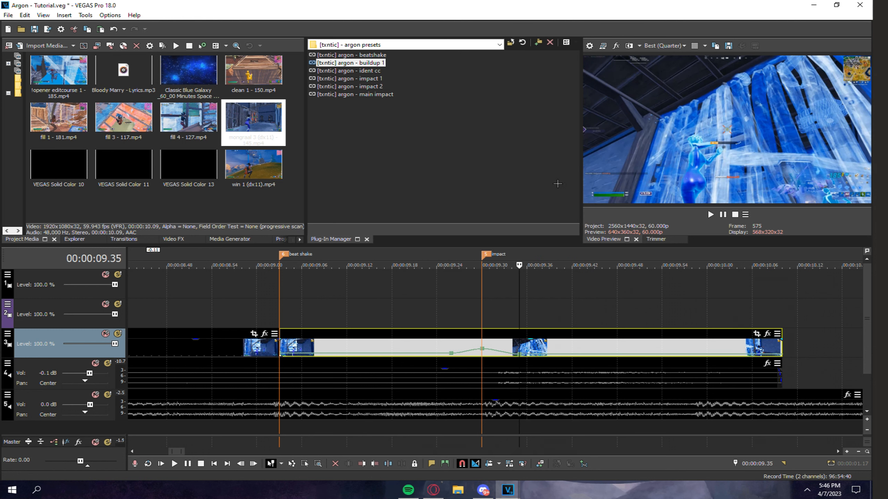
Move the velocity point before the impact to 00:00:09.27, three frames ahead of the marker, and set it to 50%.
click(482, 335)
key(Left)
key(Left)
key(Left)
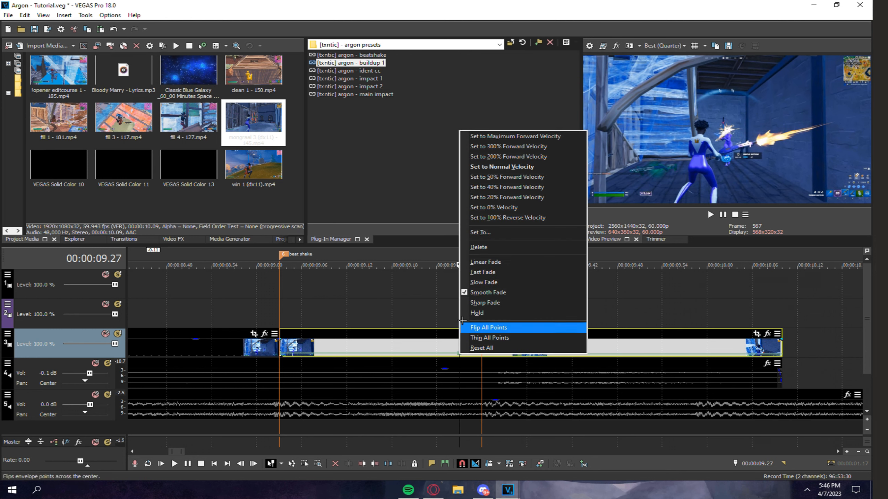
right_click(458, 364)
click(500, 177)
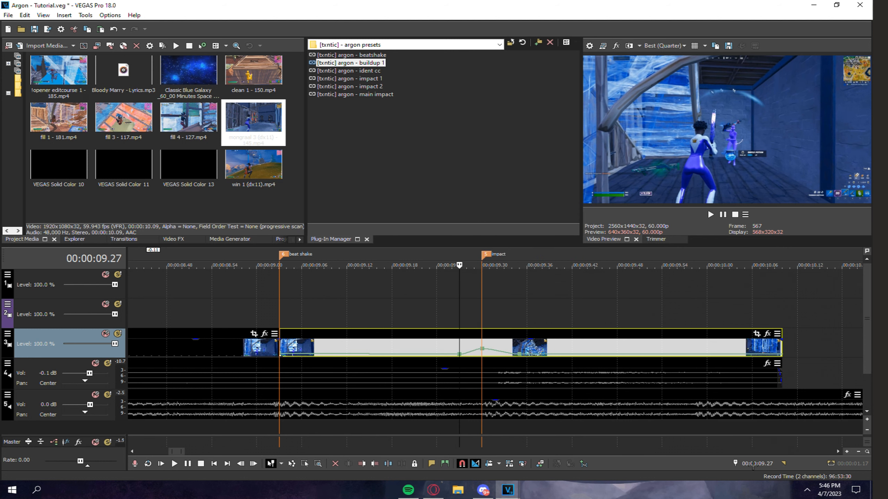
Add a velocity point at 00:00:09.17, ten frames before the slow point, and set it to normal velocity.
double_click(752, 463)
text(9.17)
key(Return)
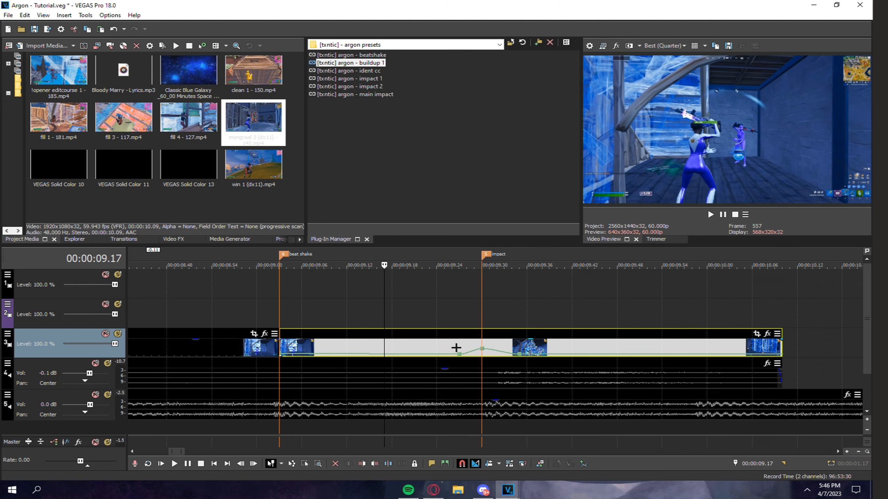
double_click(385, 355)
right_click(385, 355)
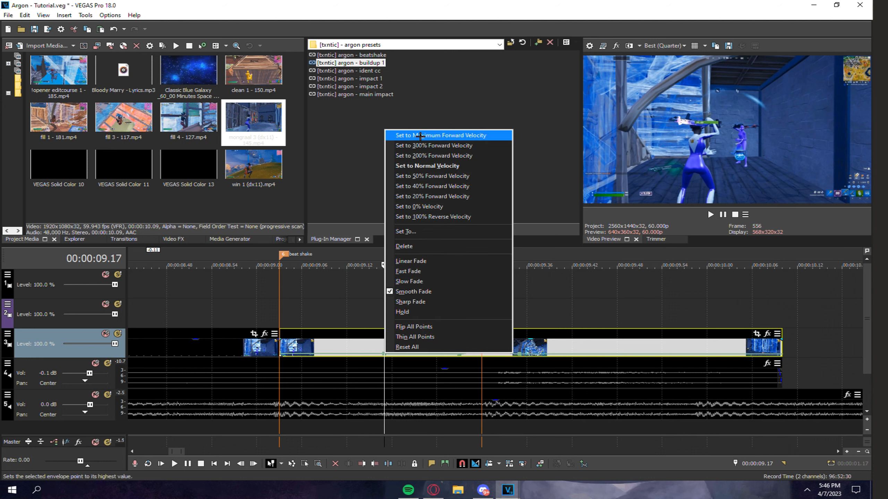
click(438, 166)
Readjust the velocity at the impact point and mark a loop region around the impact to check the speed ramp.
drag(415, 301, 740, 302)
click(481, 325)
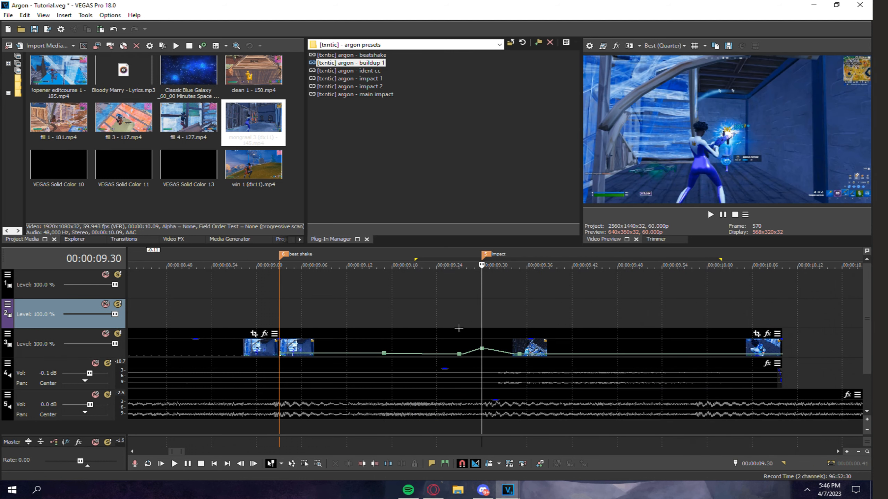
scroll(459, 345, down, 4)
click(461, 344)
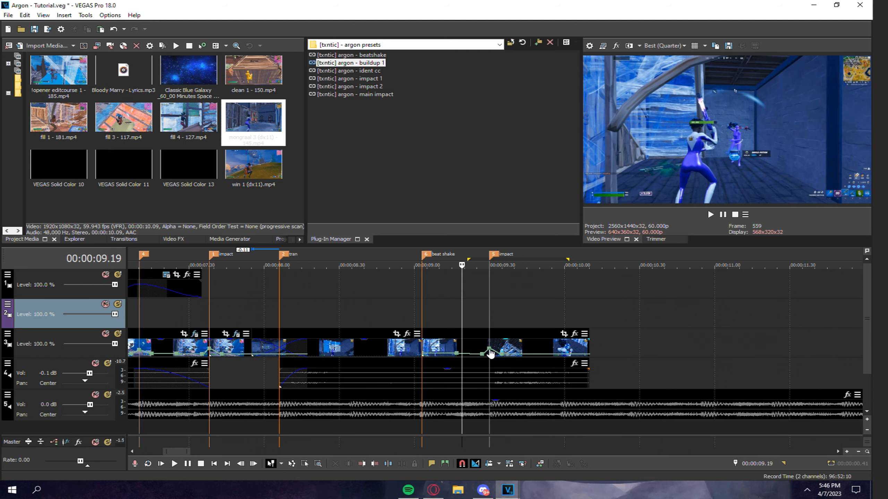
right_click(491, 354)
click(499, 305)
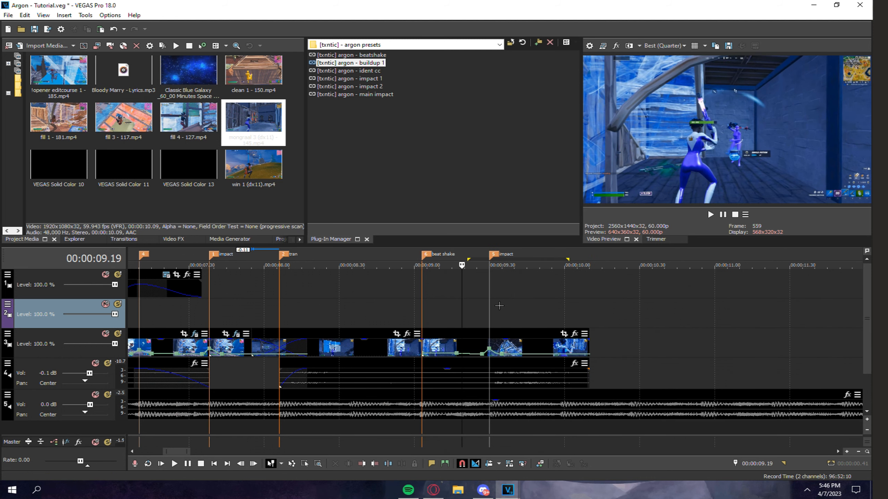
click(490, 308)
scroll(490, 308, up, 3)
drag(475, 310, 618, 316)
click(520, 314)
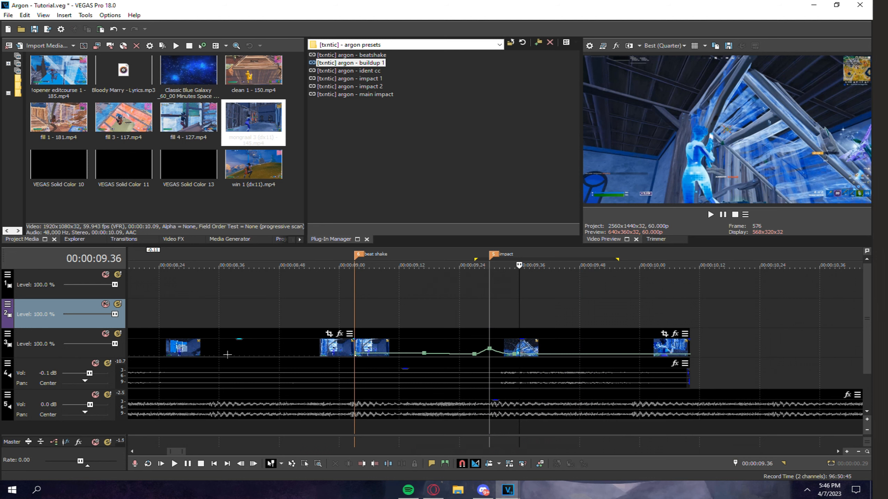
scroll(411, 349, down, 3)
Split the second clip at the impact marker, apply the argon impact 1 preset to the part after it, and save the project.
click(479, 330)
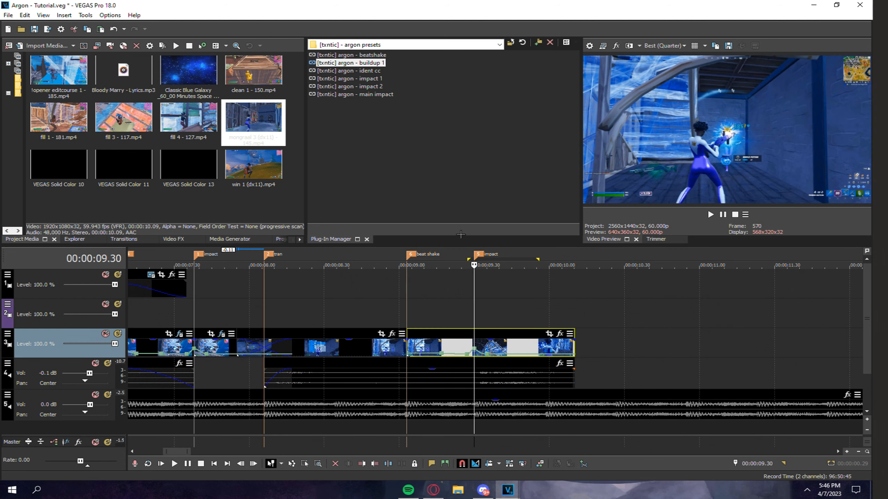
key(s)
double_click(374, 78)
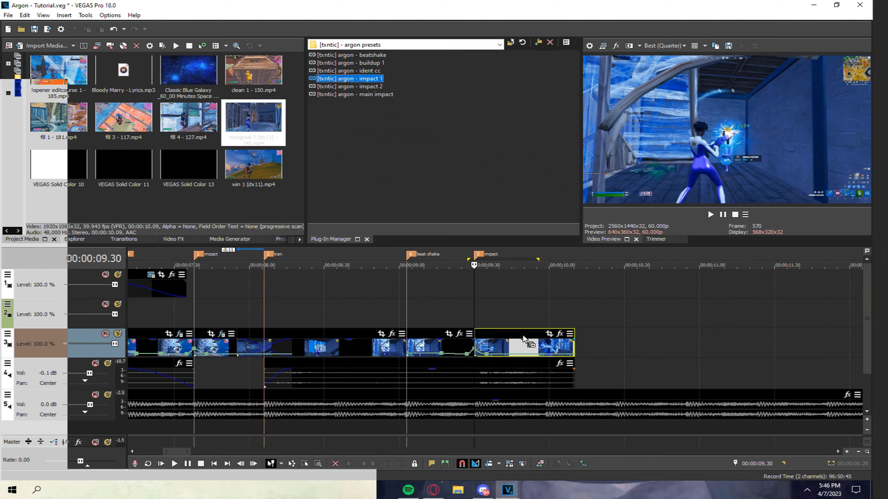
click(382, 32)
click(385, 293)
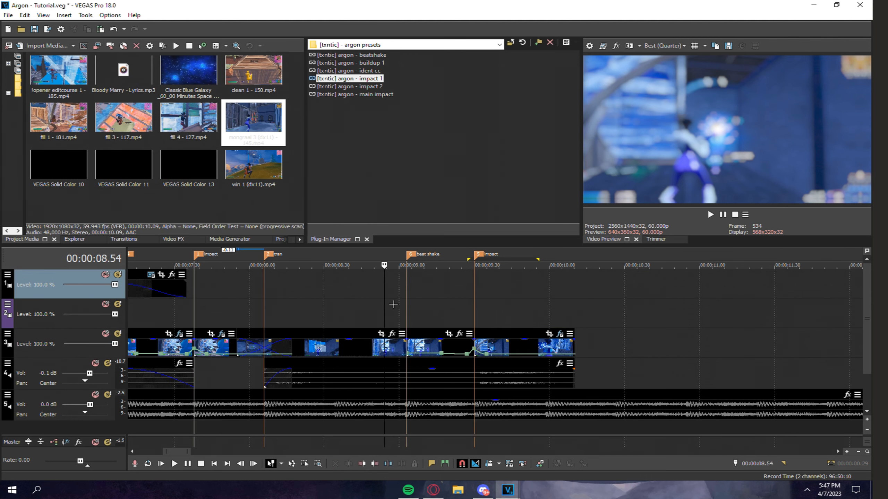
key(ctrl+s)
Add the Classic Blue Galaxy video without its audio, cut it to a short piece and move it to track 2 just after the beat shake marker.
drag(189, 70, 649, 335)
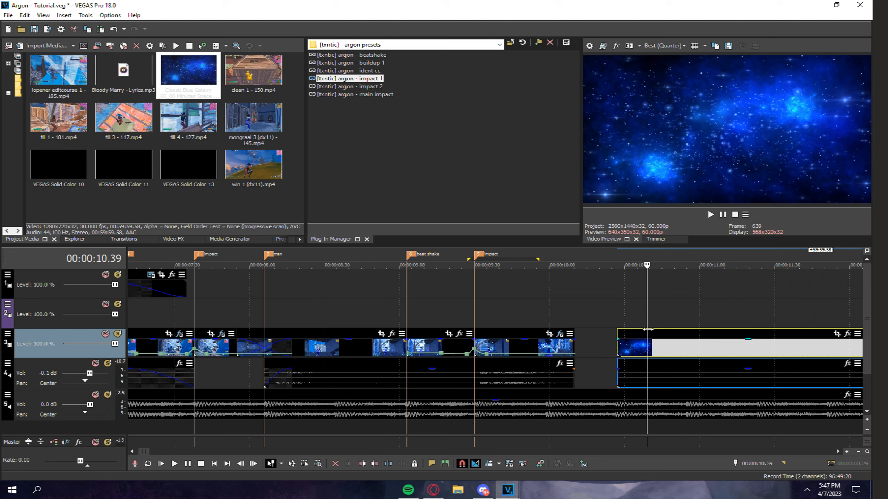
click(681, 382)
key(Delete)
click(711, 351)
key(s)
key(Delete)
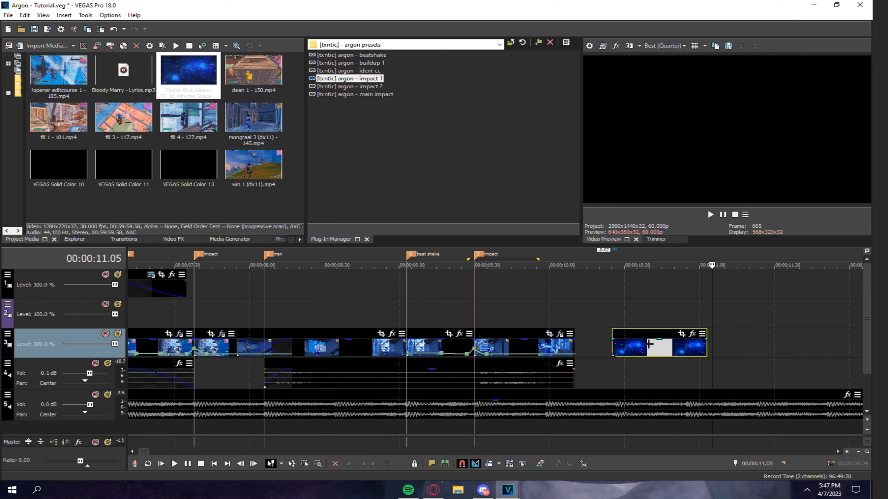
drag(669, 347, 428, 302)
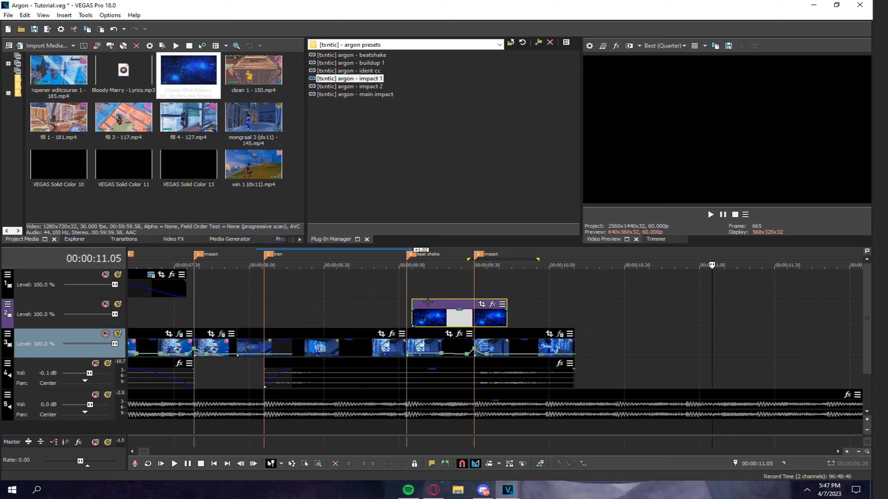
Apply the default S_DissolveLuma transition to the crossfade between the two gameplay clips and mark a loop region around it.
click(140, 237)
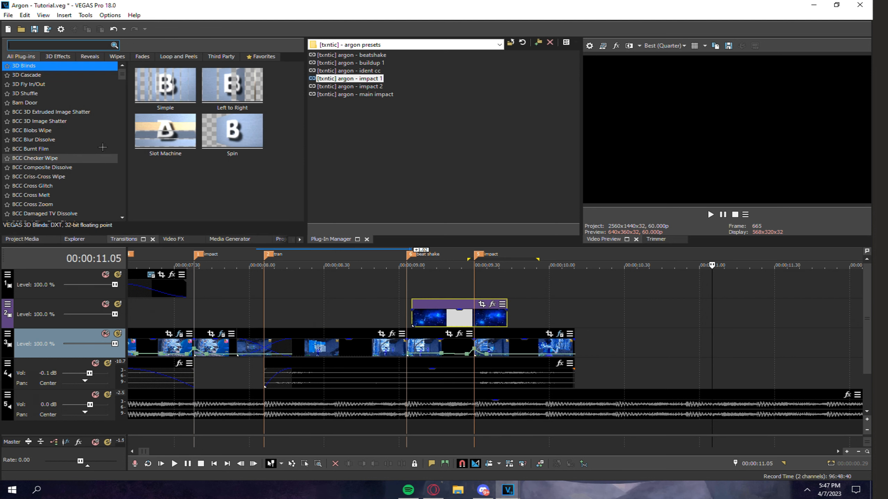
click(58, 46)
text(DISSOLVE)
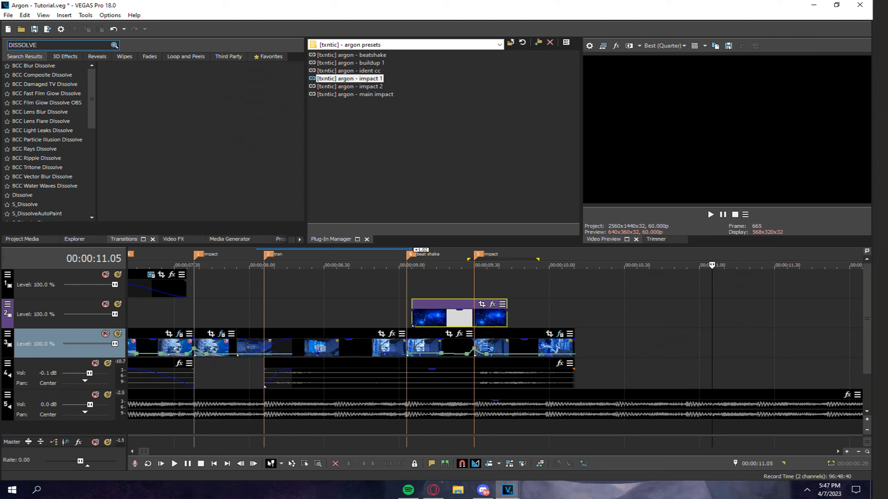
text(luma)
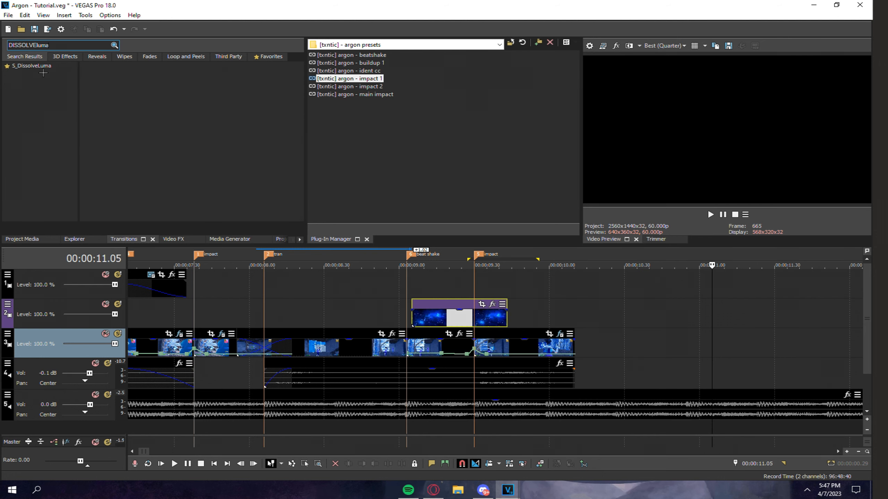
click(43, 67)
drag(123, 89, 267, 347)
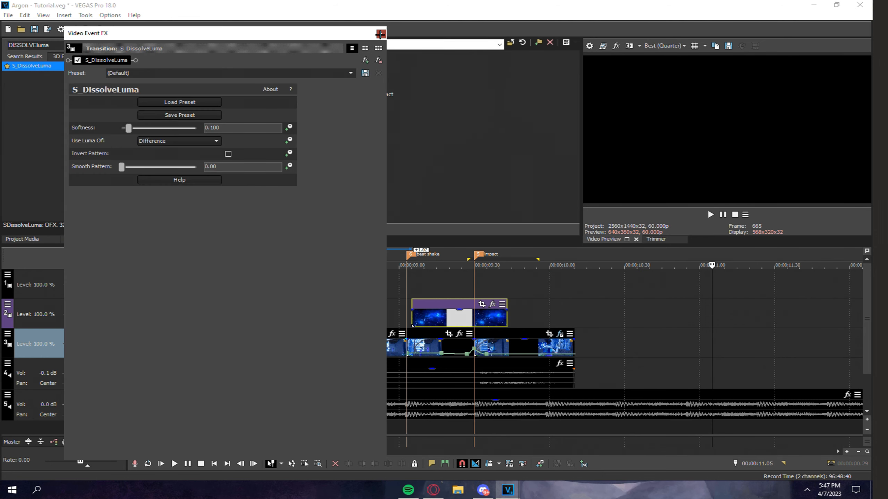
click(380, 34)
drag(228, 294, 345, 300)
Apply the argon ident cc preset to the gameplay clip section between the tran and beat shake markers.
click(327, 284)
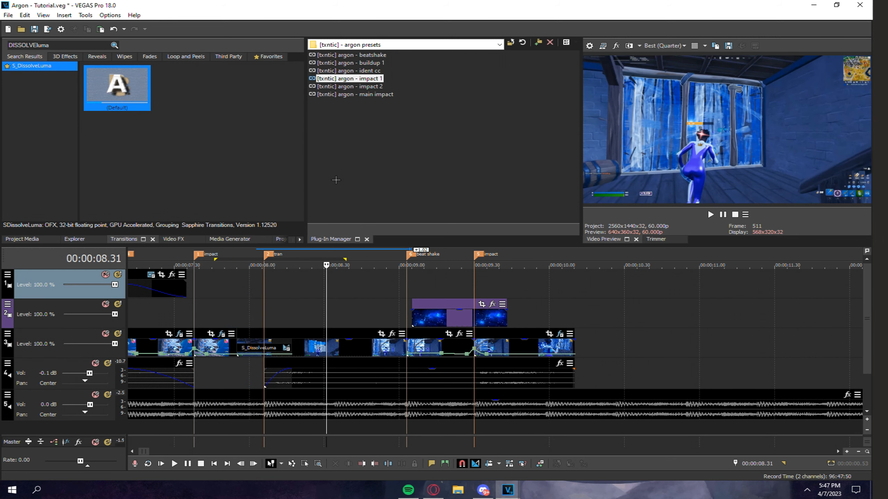
key(Up)
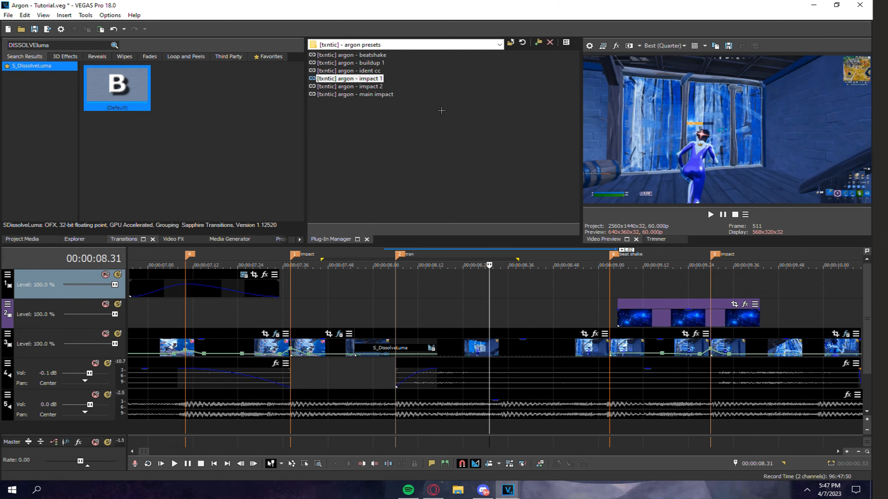
drag(368, 71, 470, 339)
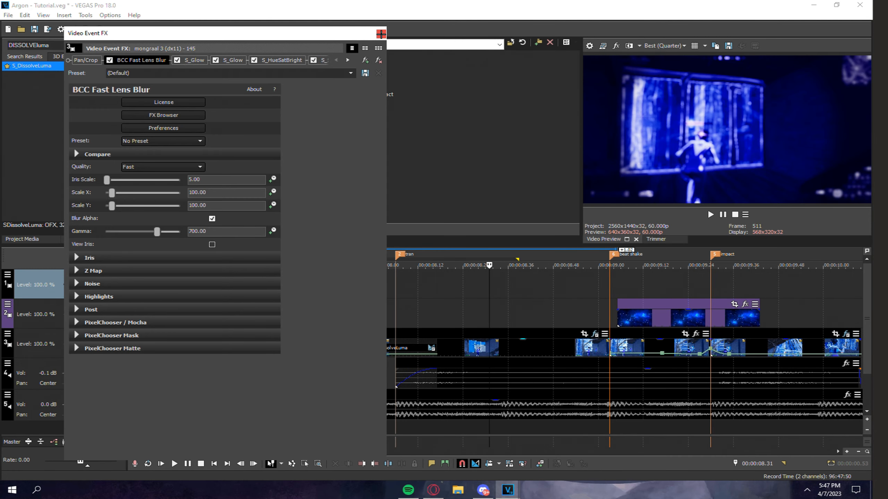
click(380, 34)
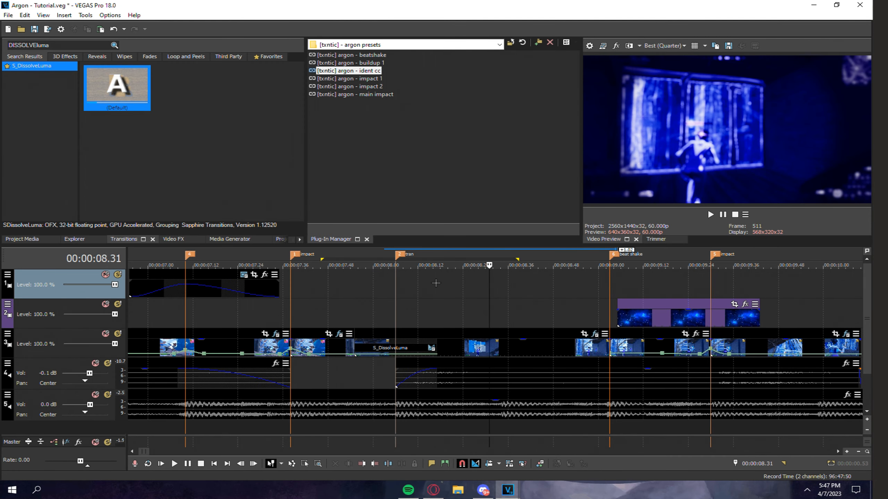
Add a black solid color on track 1 from the end of the dissolve and cut it off at the beat shake marker.
click(229, 239)
drag(198, 87, 447, 266)
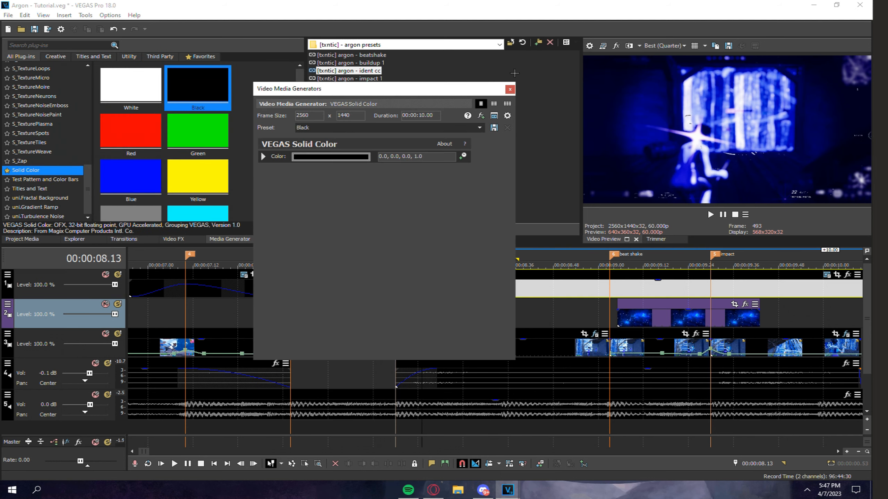
click(510, 90)
click(607, 278)
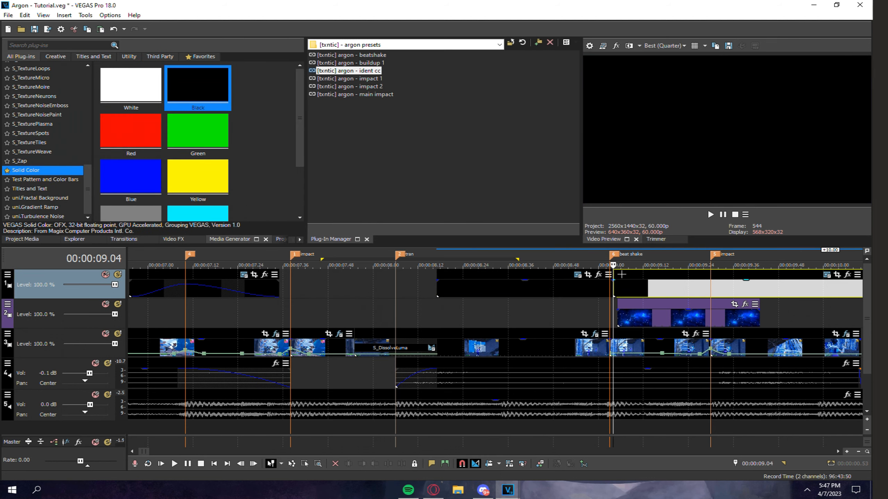
key(Delete)
drag(610, 286, 608, 287)
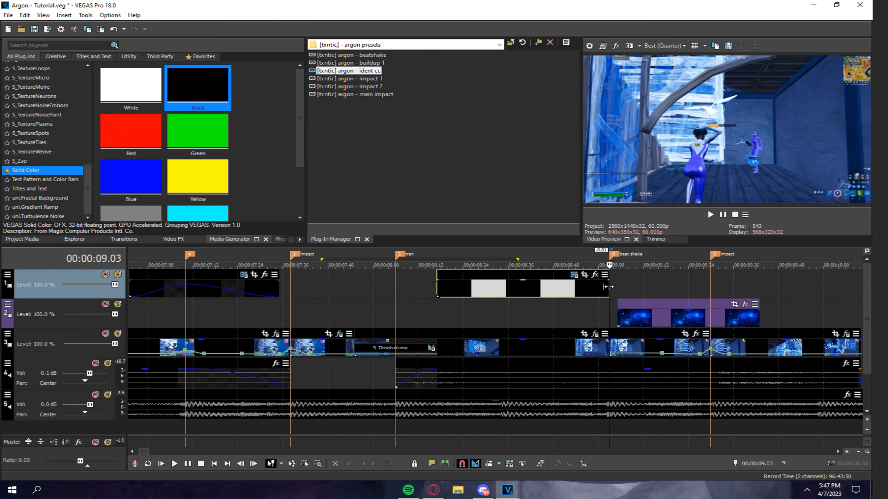
Trim the black solid's start to 31 frames before the beat shake marker and fade it in over its whole length.
click(750, 464)
text(-31)
key(Return)
drag(438, 290, 613, 287)
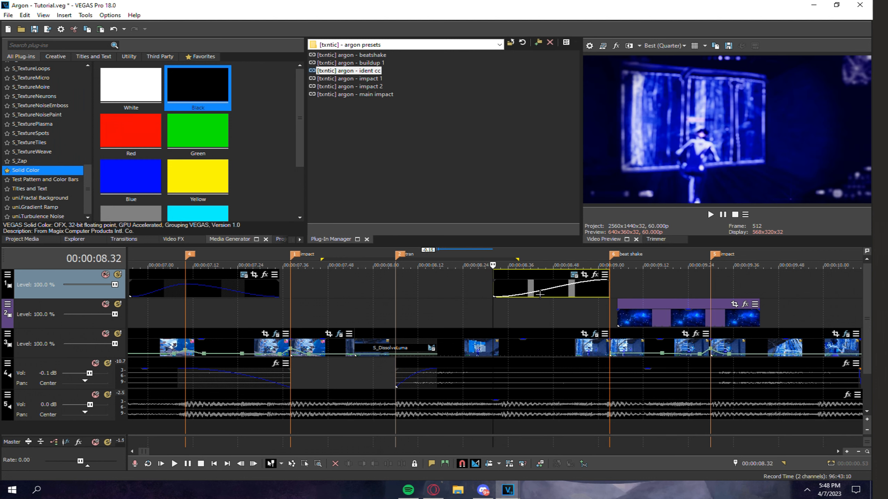
Move the galaxy clip to span from the tran marker to the beat shake marker and fade it in until the dissolve ends.
click(561, 309)
mouse_move(643, 317)
mouse_down()
mouse_move(477, 317)
mouse_move(492, 317)
mouse_up()
drag(467, 317, 396, 317)
drag(397, 310, 440, 309)
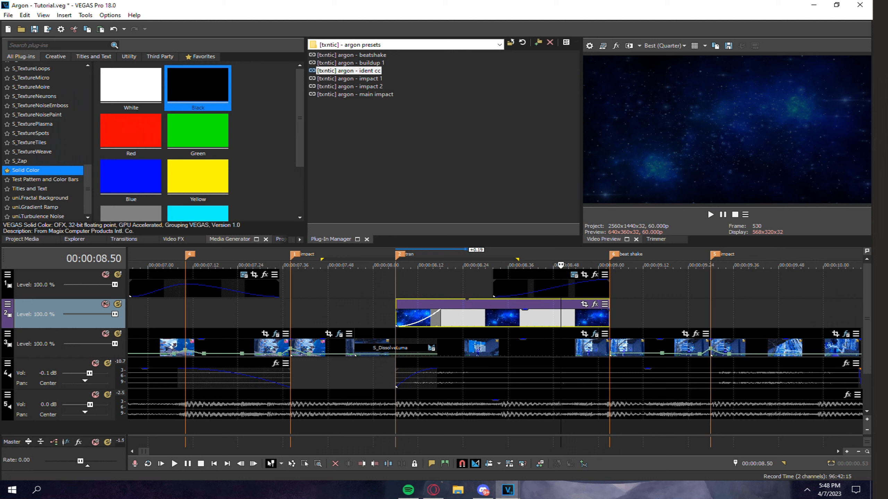
Lower the galaxy clip's opacity and mark a loop region from 00:00:08.12 to 00:00:08.34 to check the overlay.
drag(506, 313, 508, 325)
drag(418, 284, 500, 289)
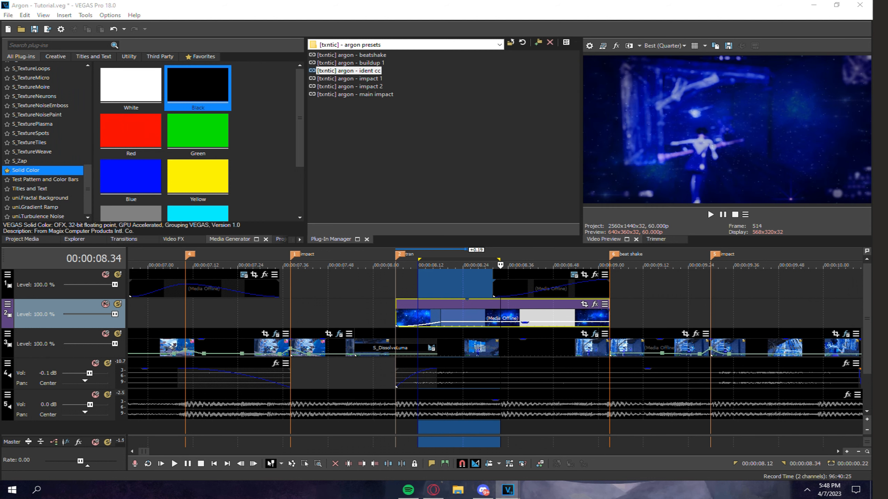
click(499, 311)
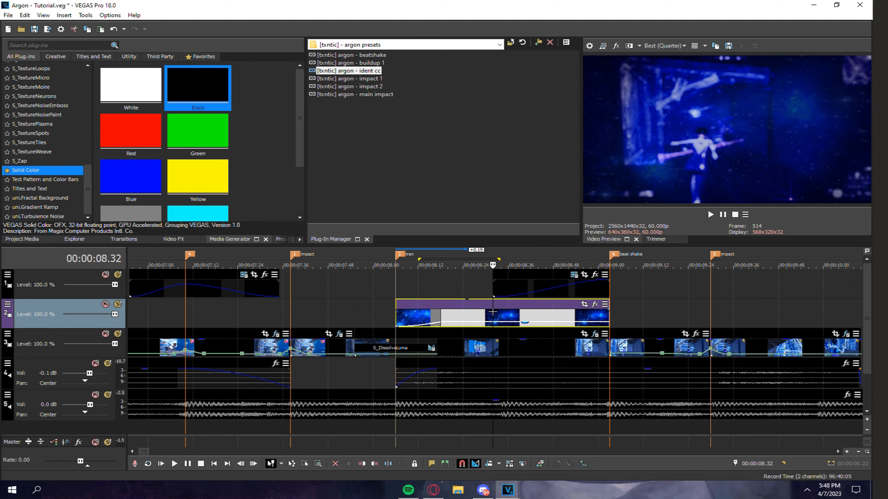
Set the compositing mode of the galaxy track to Add and check the blend on the frames under the black fade.
scroll(492, 313, down, 4)
right_click(10, 310)
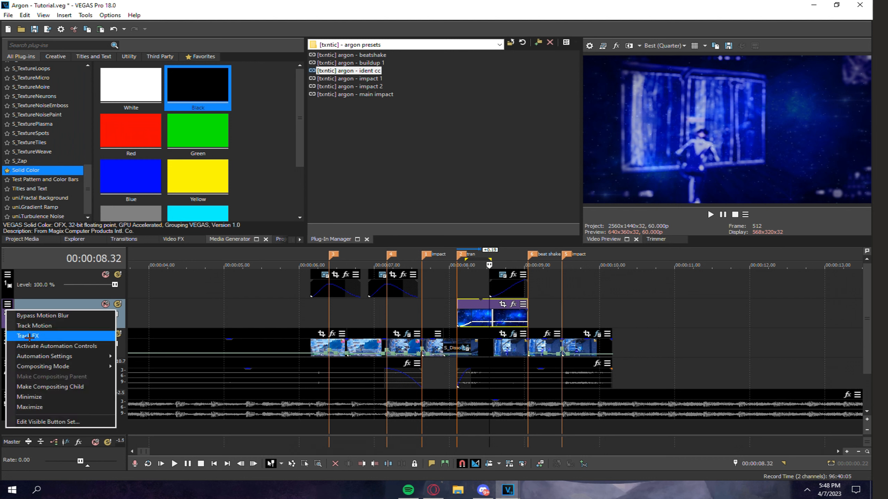
click(512, 314)
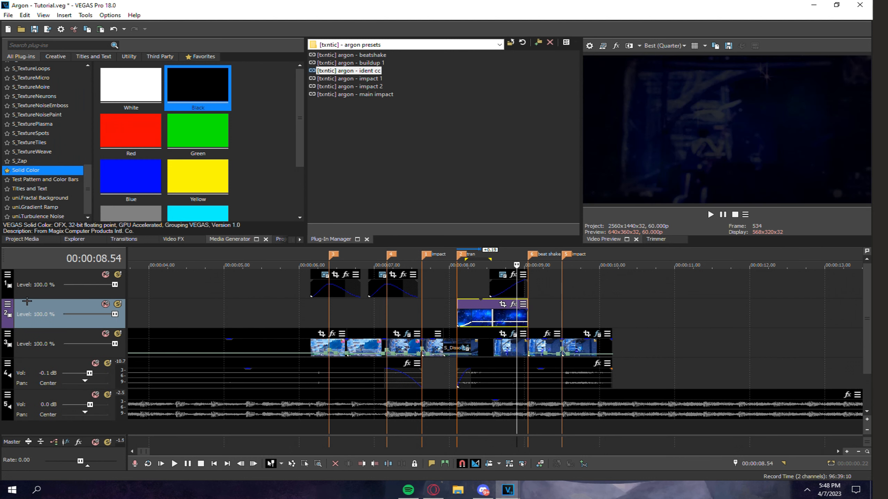
click(7, 304)
mouse_move(74, 366)
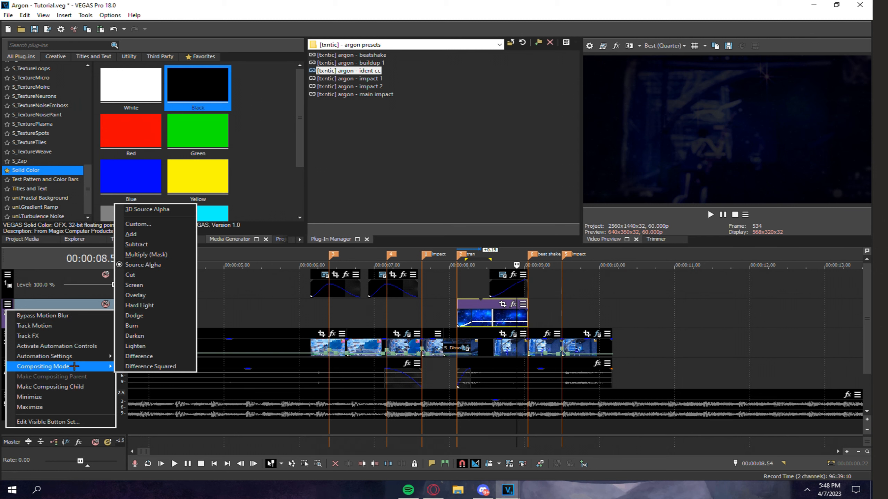
click(138, 234)
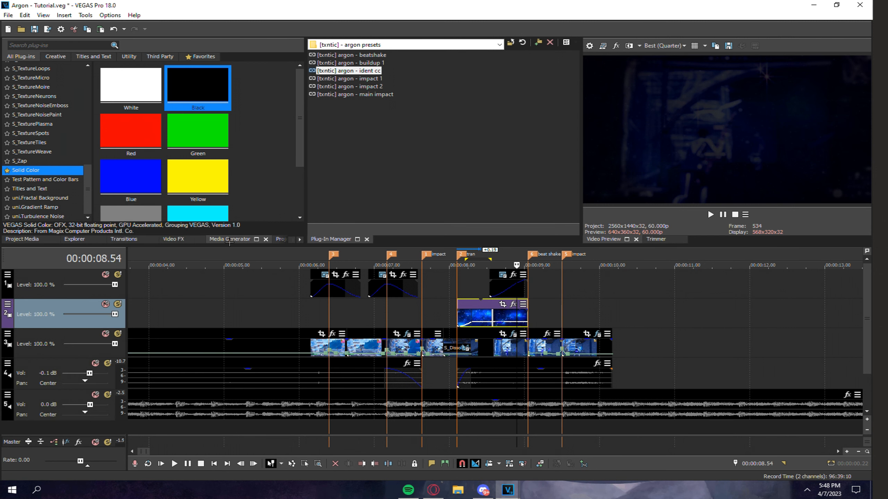
scroll(502, 311, up, 3)
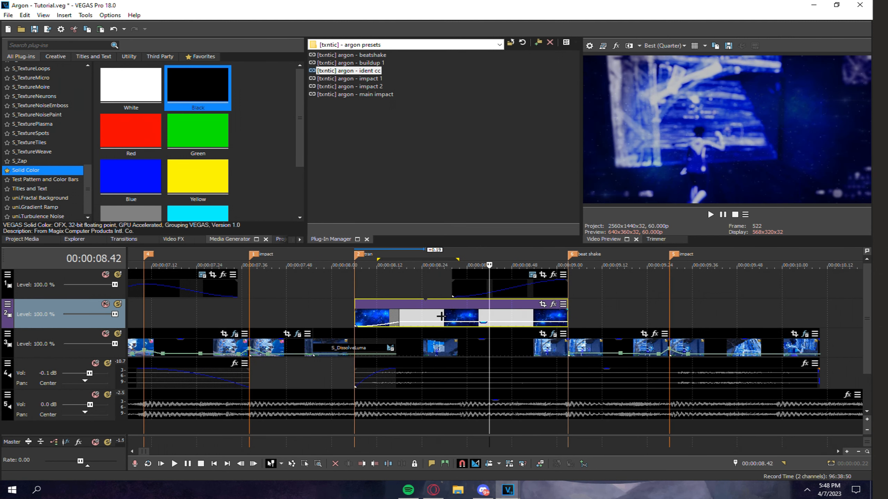
click(471, 266)
Place Ident 20.avi on a new top track at the tran marker and trim its end to the beat shake marker.
click(22, 239)
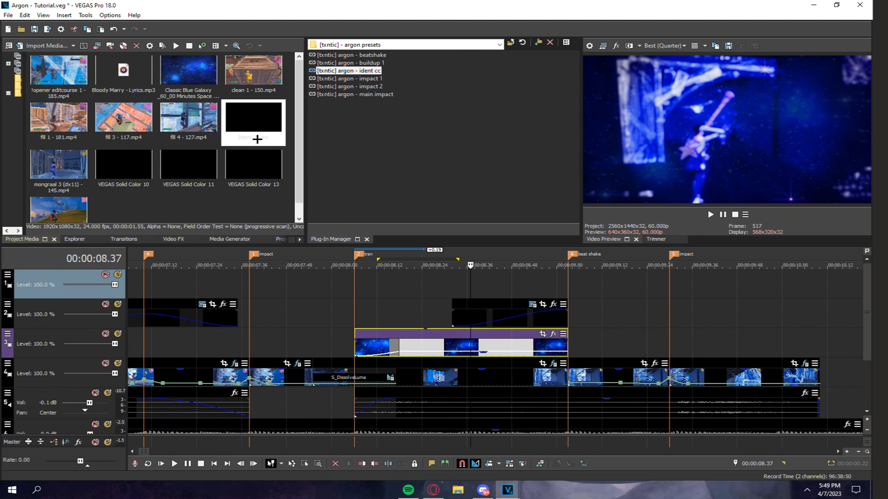
drag(259, 137, 356, 288)
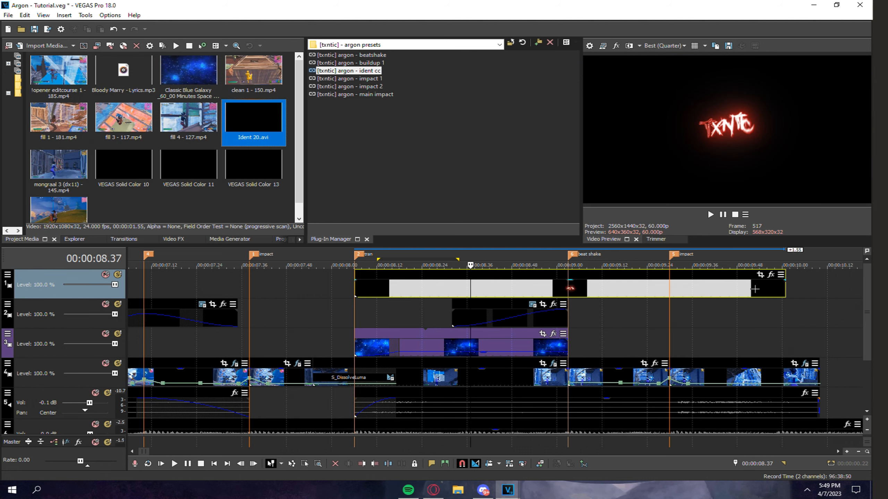
click(570, 288)
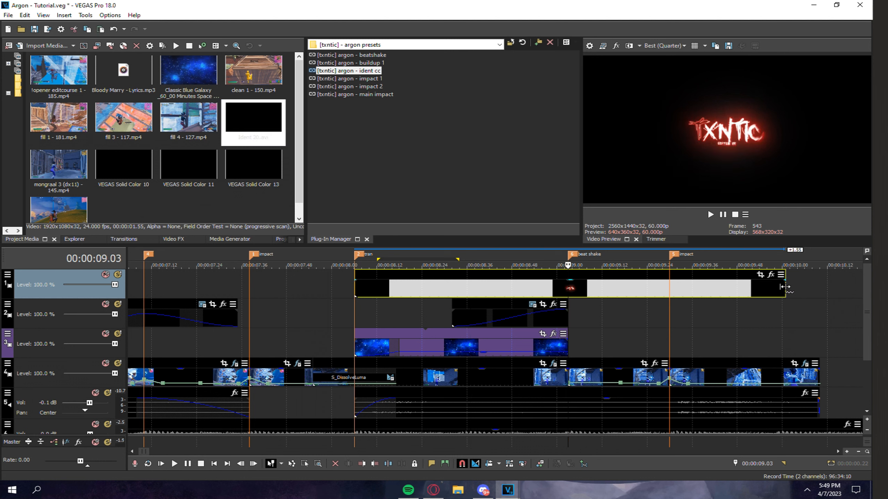
drag(786, 286, 568, 287)
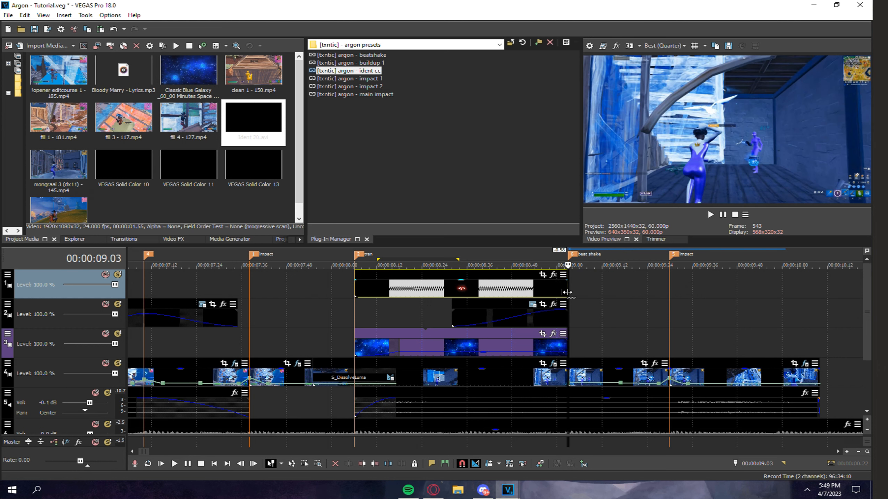
Apply the default S_HueSatBright effect to the ident clip and set its hue shift to 0.578.
click(516, 285)
click(173, 239)
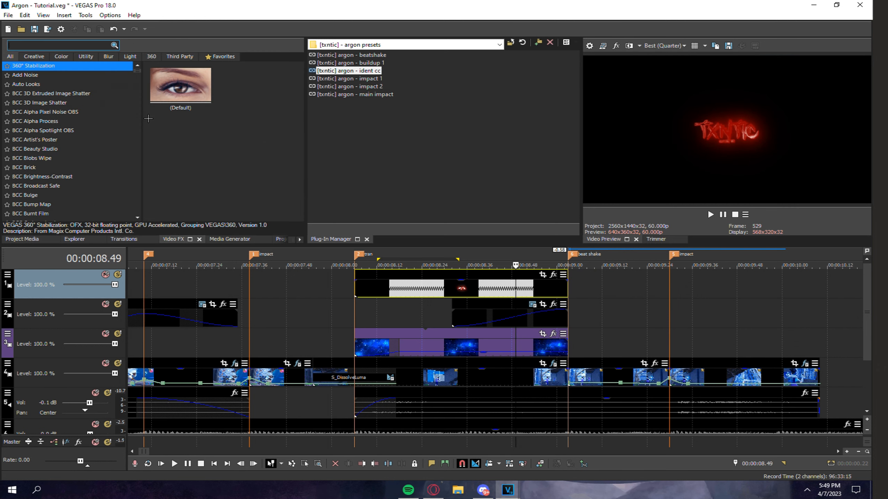
click(463, 284)
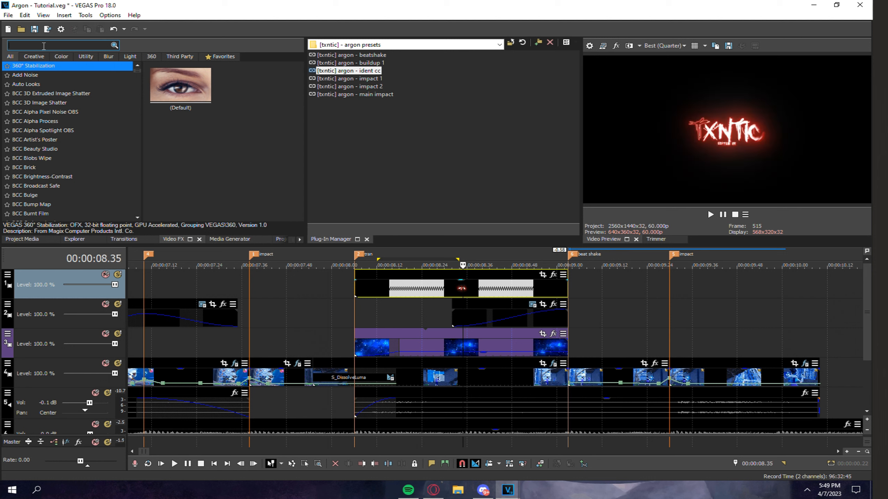
text(huesa)
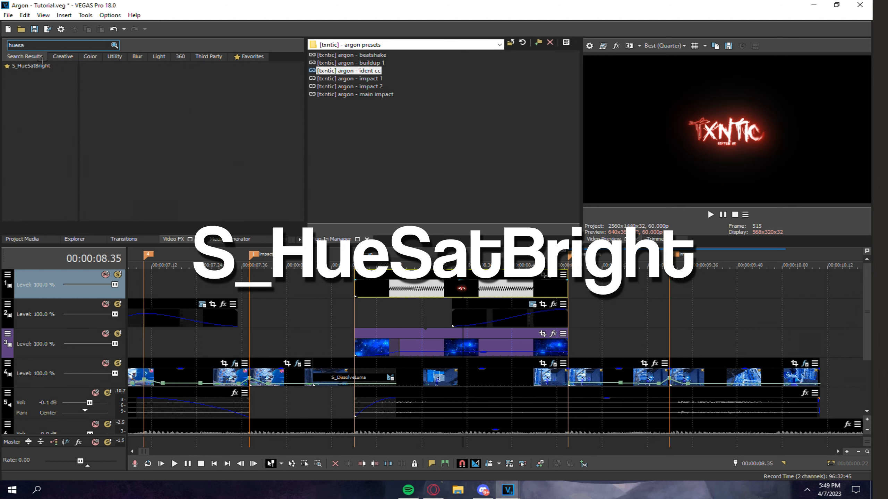
click(40, 66)
drag(118, 85, 447, 289)
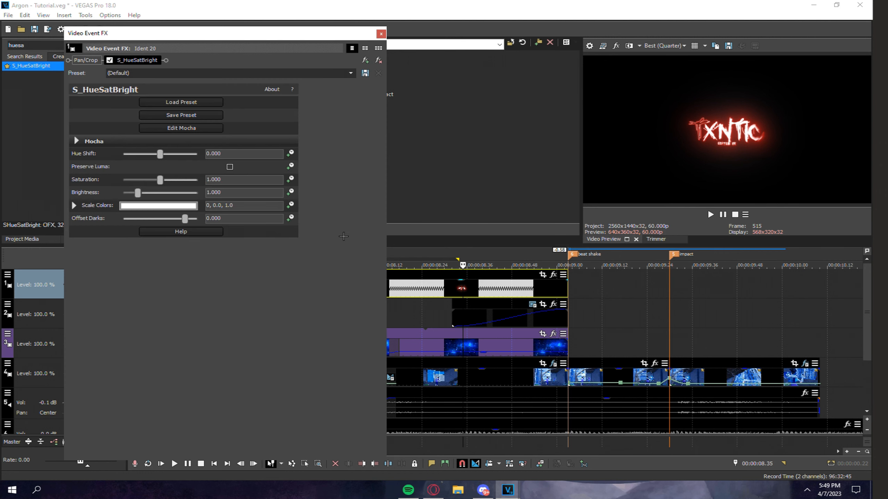
drag(160, 154, 181, 154)
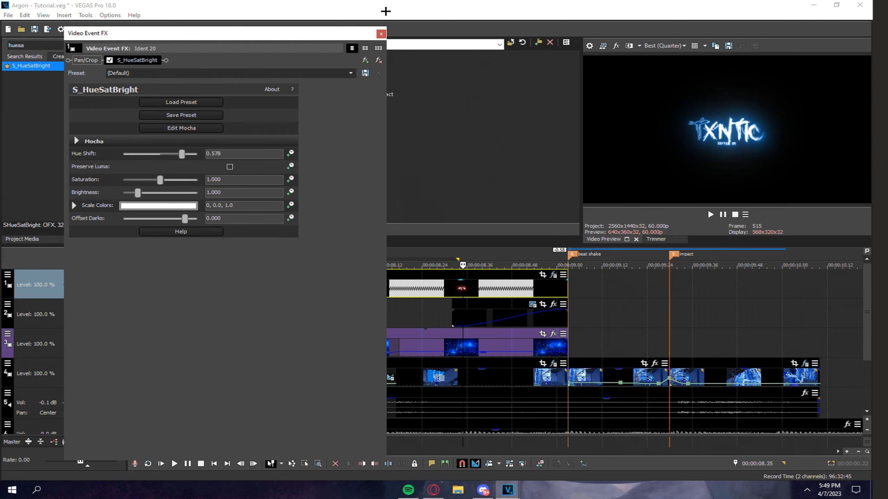
click(381, 34)
Set the alpha channel of the ident clip's media to Premultiplied.
right_click(436, 289)
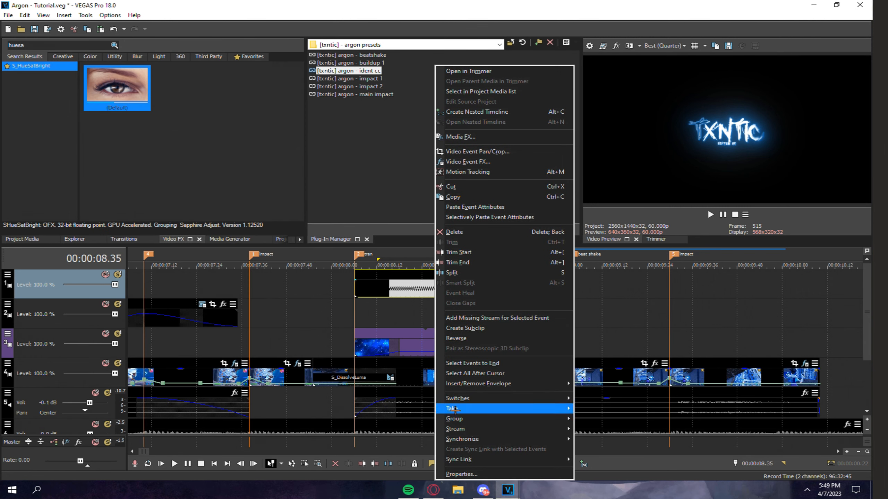
click(477, 469)
click(388, 84)
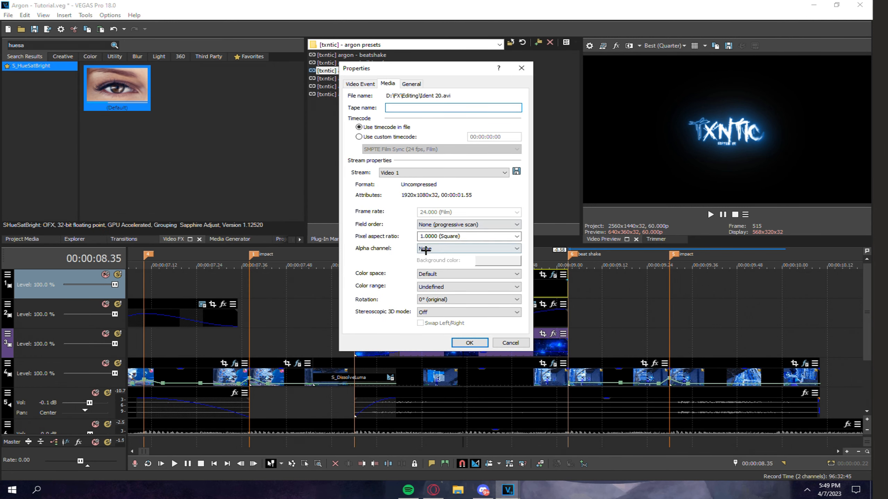
click(448, 248)
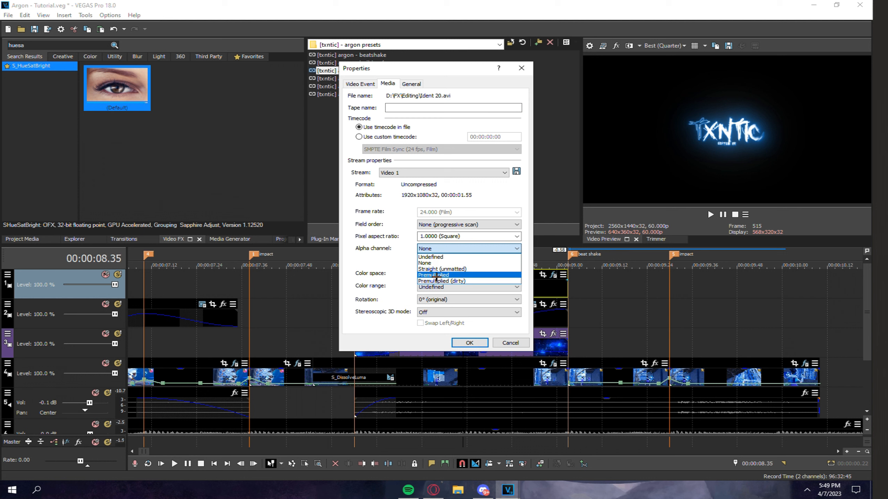
click(436, 276)
click(470, 342)
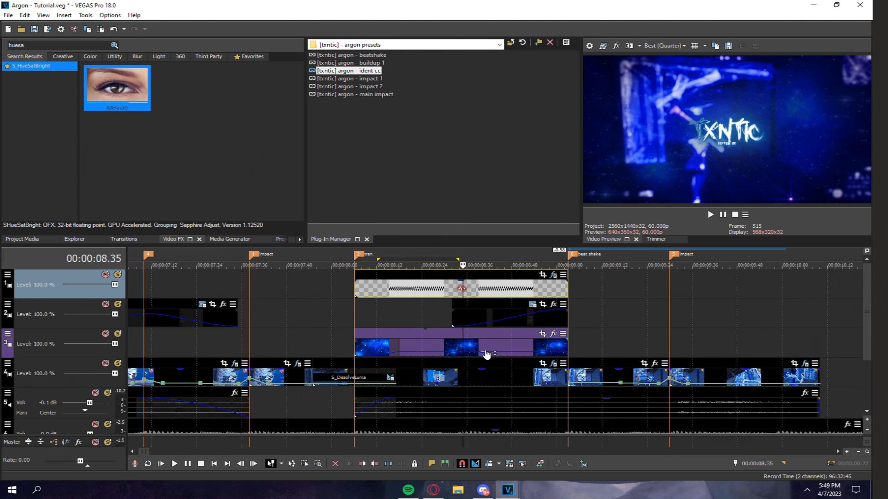
Save the project and mark a loop region from after the first impact marker to past the beat shake marker to check the ident.
click(392, 316)
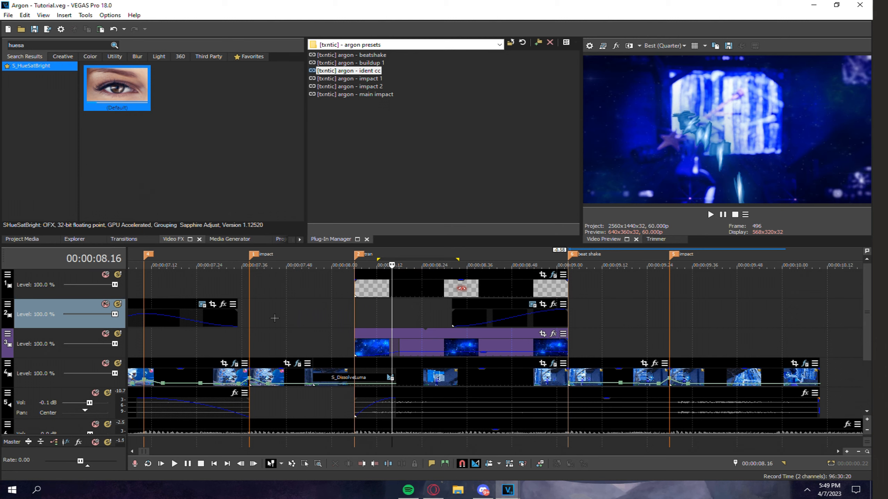
drag(275, 318, 600, 323)
click(639, 316)
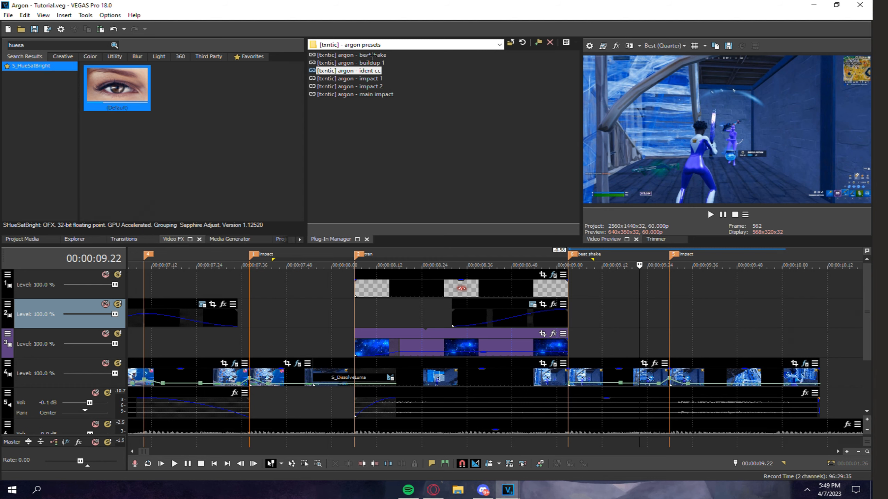
Apply the [txntic] argon - beatshake preset to the clip between the beat shake marker and the impact marker after it.
drag(373, 56, 624, 367)
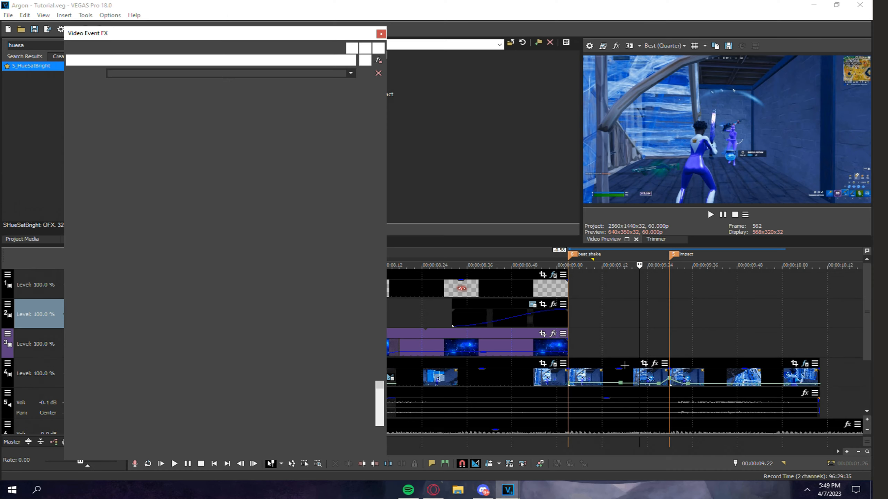
click(381, 33)
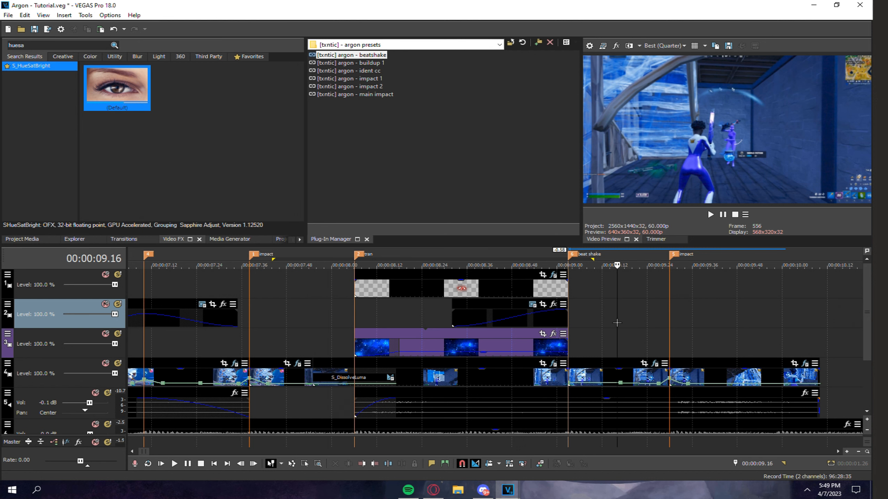
scroll(514, 356, down, 3)
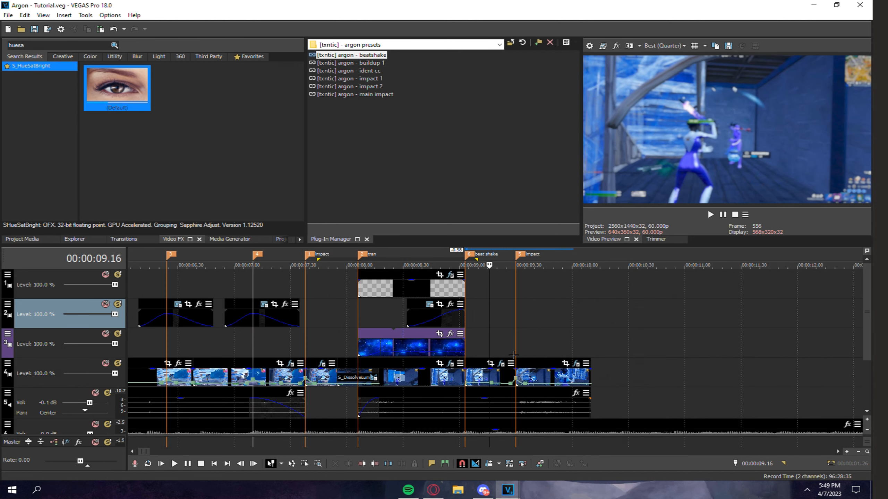
drag(330, 325, 600, 364)
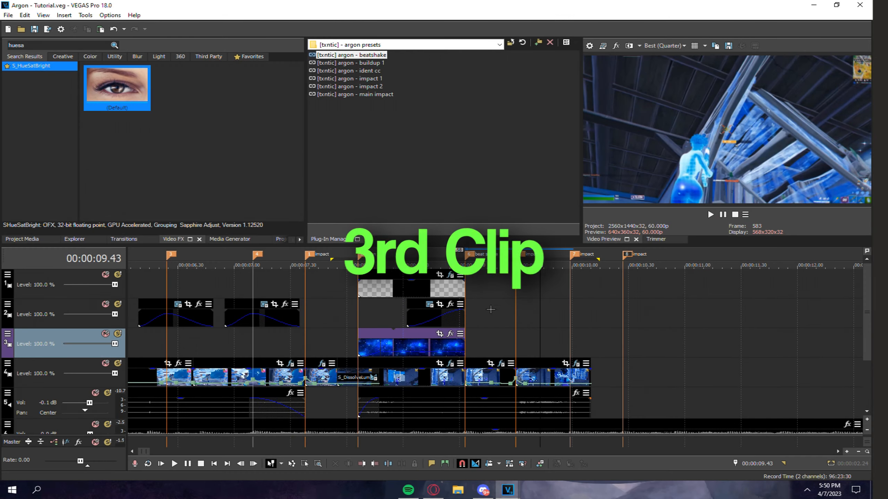
Place fill 1 - 181.mp4 on the main video track just after the last gameplay clip.
click(568, 336)
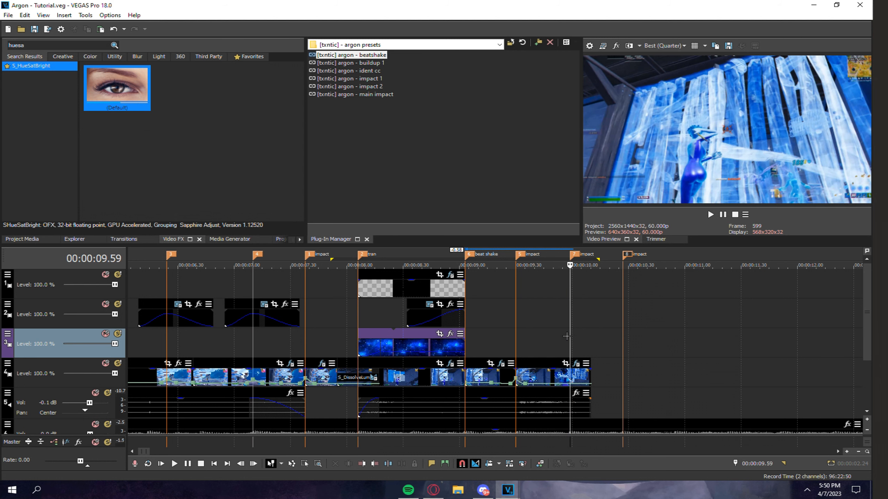
click(617, 332)
click(534, 317)
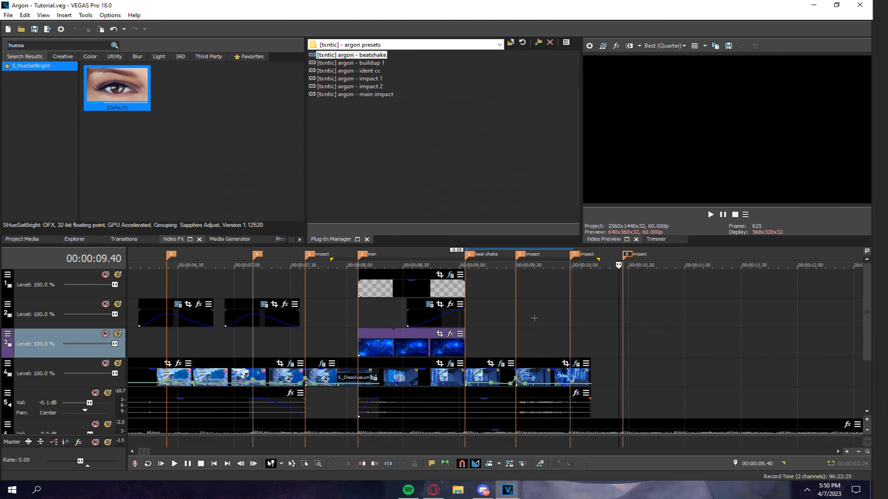
click(29, 239)
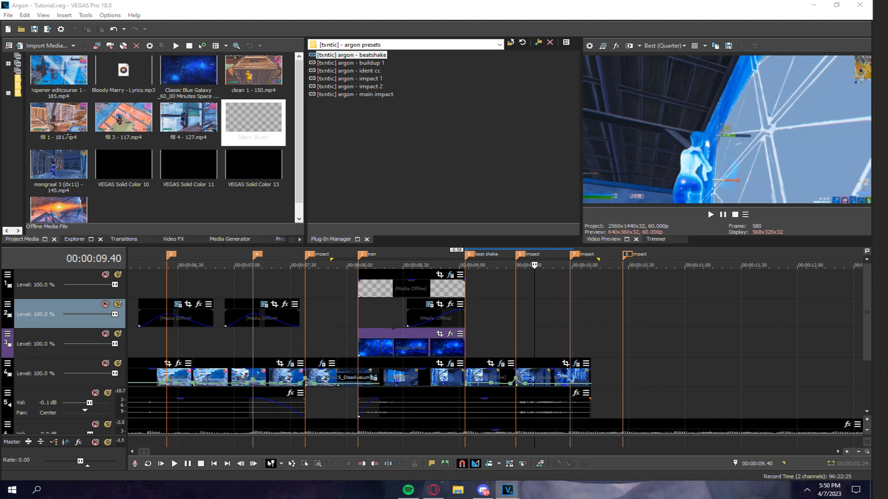
drag(70, 127, 670, 364)
scroll(670, 364, down, 5)
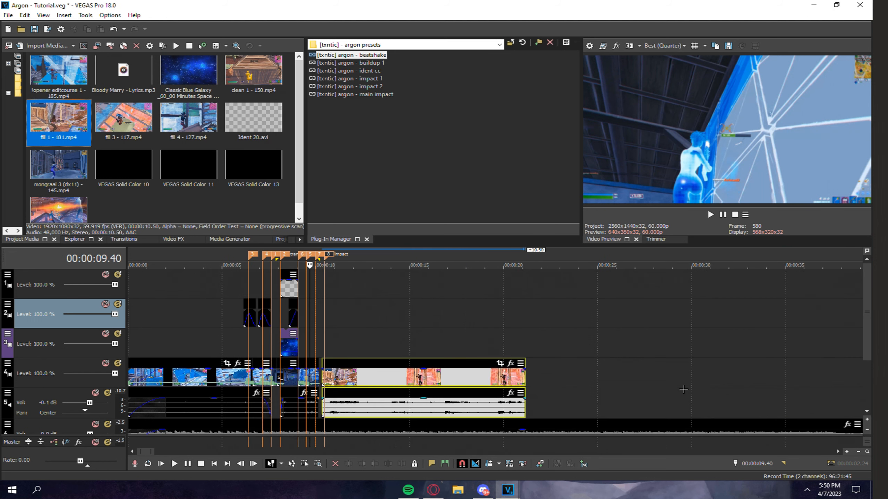
Split the fill 1 clip at its shot frame at 00:00:16.52, delete the earlier part and move the remainder towards the previous clip.
click(442, 362)
scroll(442, 363, up, 3)
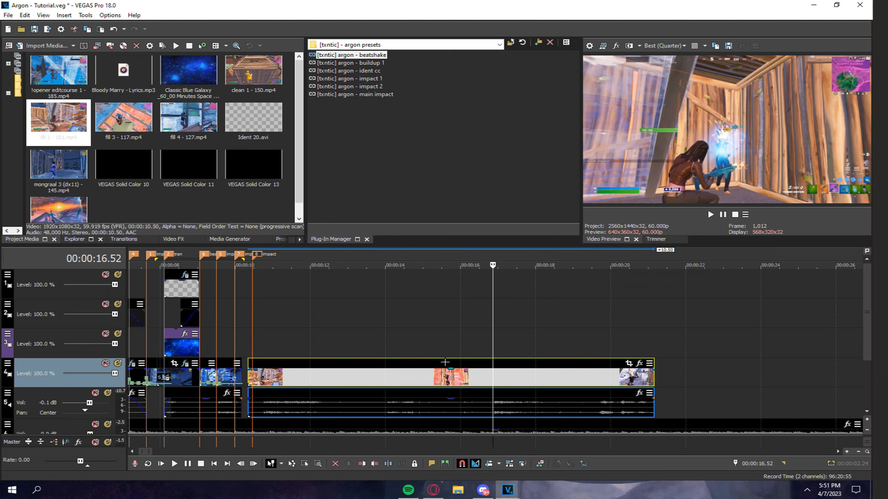
key(s)
click(453, 376)
key(Delete)
drag(524, 376, 300, 375)
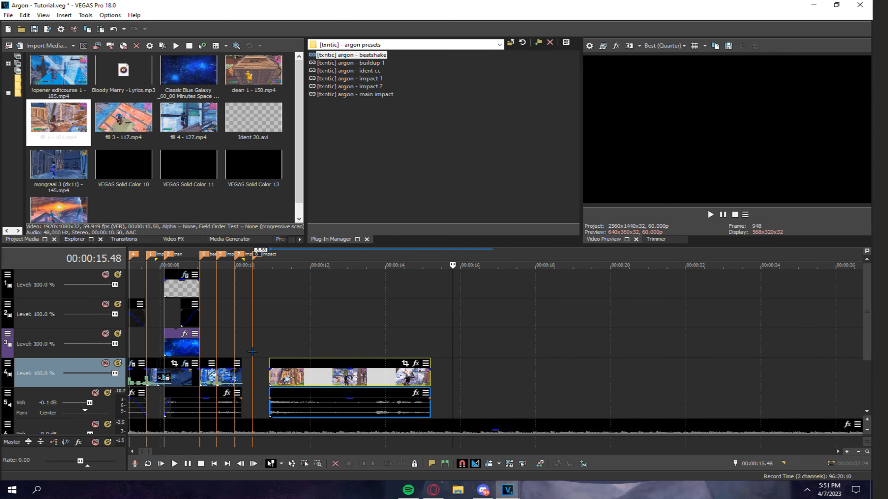
Trim the end of the preceding gameplay clip and its audio back to 00:00:09.50, before impact marker 7.
click(242, 346)
scroll(285, 345, up, 2)
scroll(286, 345, up, 2)
key(Left)
key(Left)
key(Left)
key(Left)
key(Left)
key(Left)
key(Left)
key(Left)
key(Left)
key(Left)
key(Left)
key(Left)
key(Left)
key(Left)
key(Left)
key(Left)
key(Left)
key(Left)
key(Left)
key(Left)
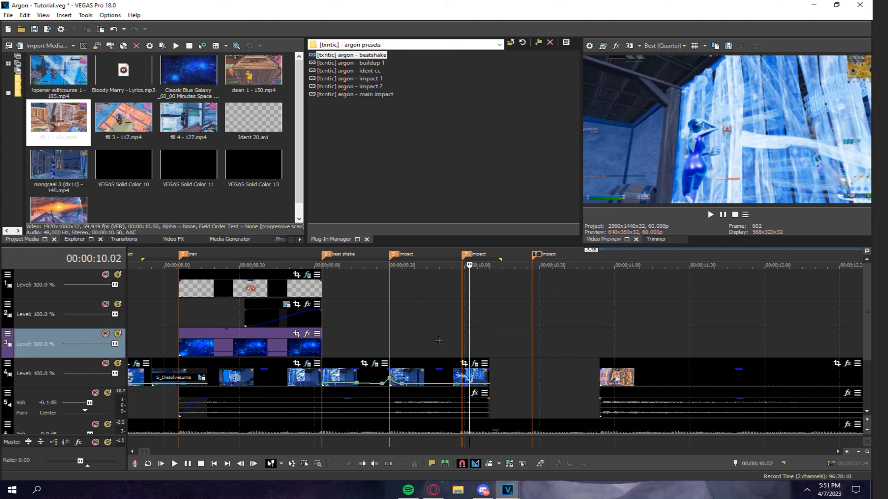
drag(482, 380, 444, 381)
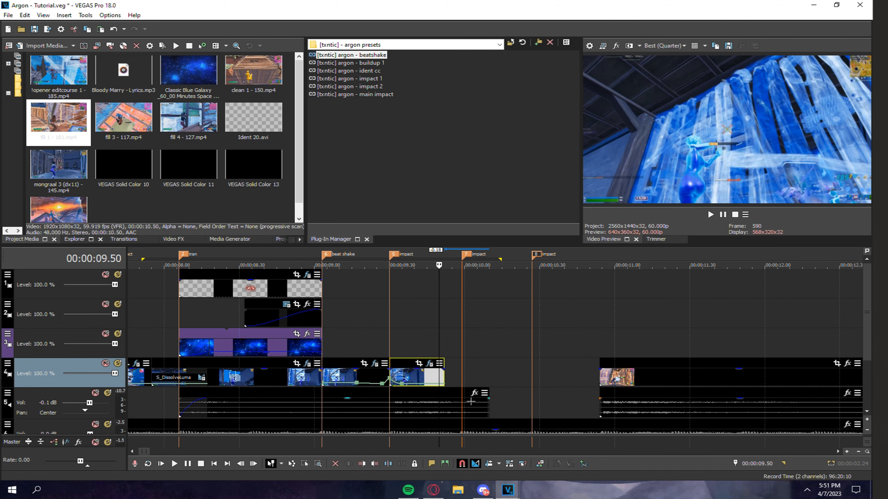
drag(488, 407, 439, 408)
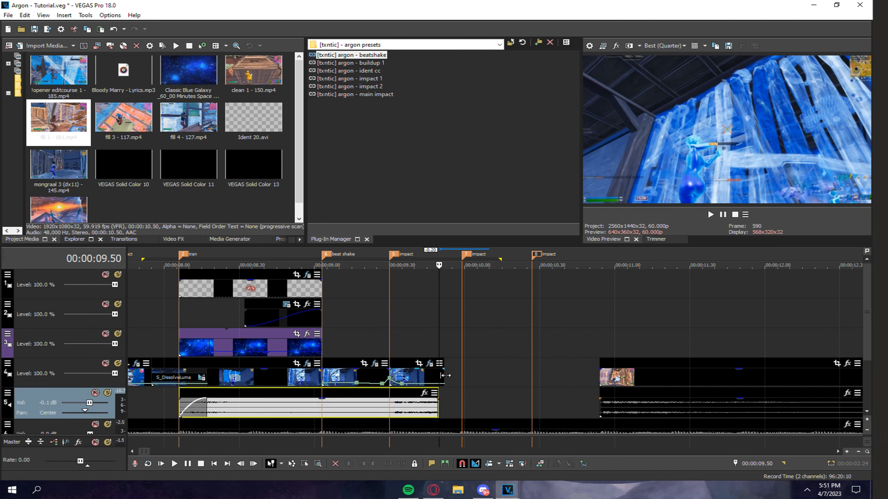
drag(445, 375, 439, 375)
Line up the fill 1 shot with impact marker 7, overlapping the preceding clip, and cut off everything after 00:00:10.13.
drag(628, 376, 414, 375)
click(497, 375)
key(s)
key(Delete)
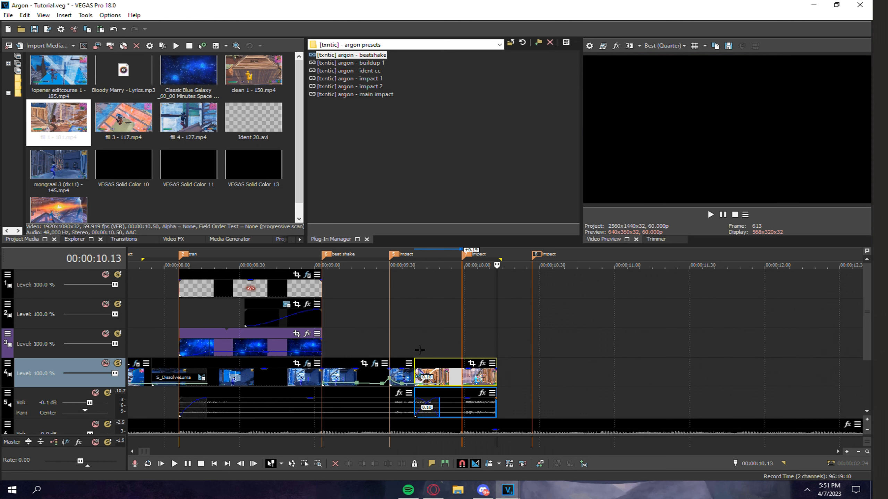
Lengthen the overlap into the fill 1 clip to 11 frames and apply the default S_DissolveLuma transition to it.
click(419, 350)
scroll(419, 350, up, 1)
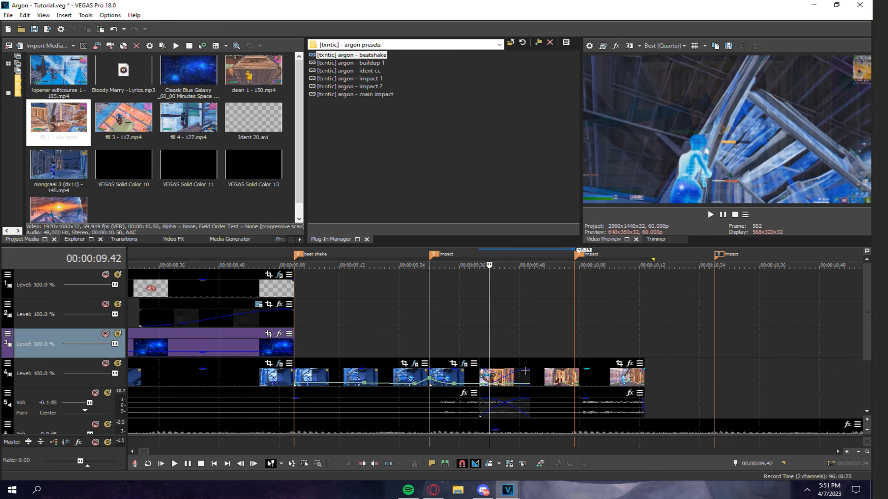
drag(527, 371, 530, 400)
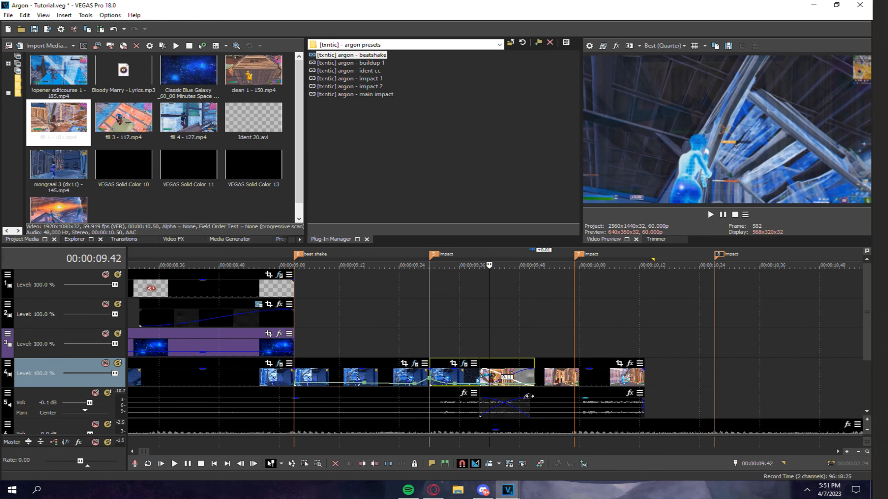
click(122, 239)
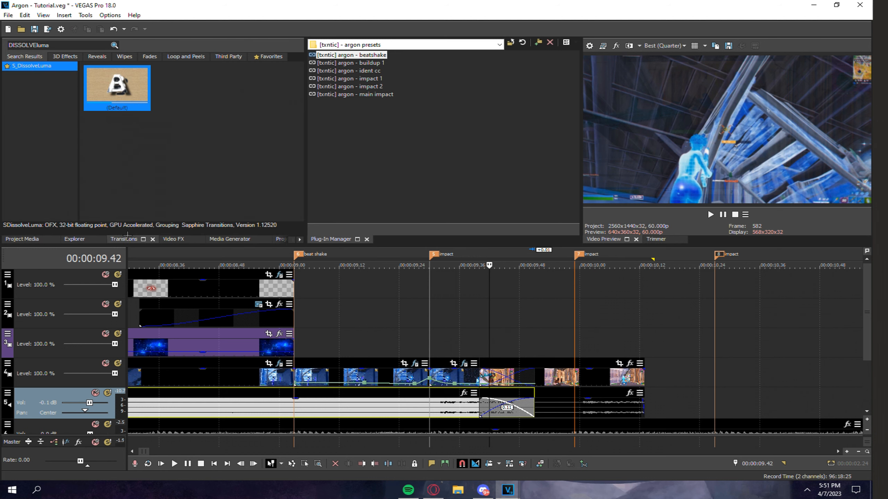
drag(117, 88, 498, 376)
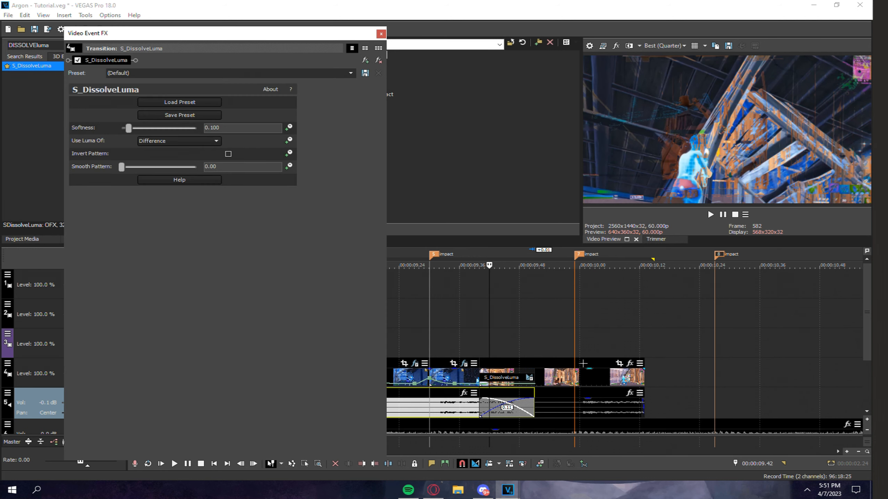
click(574, 362)
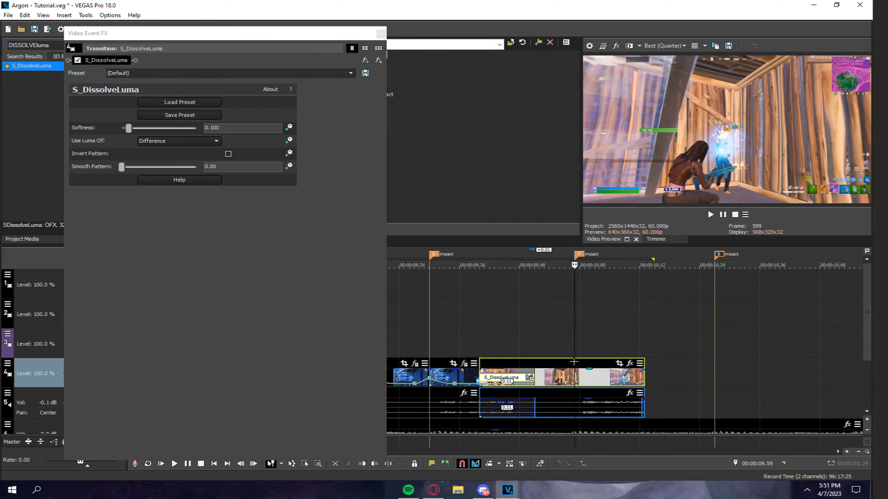
click(381, 34)
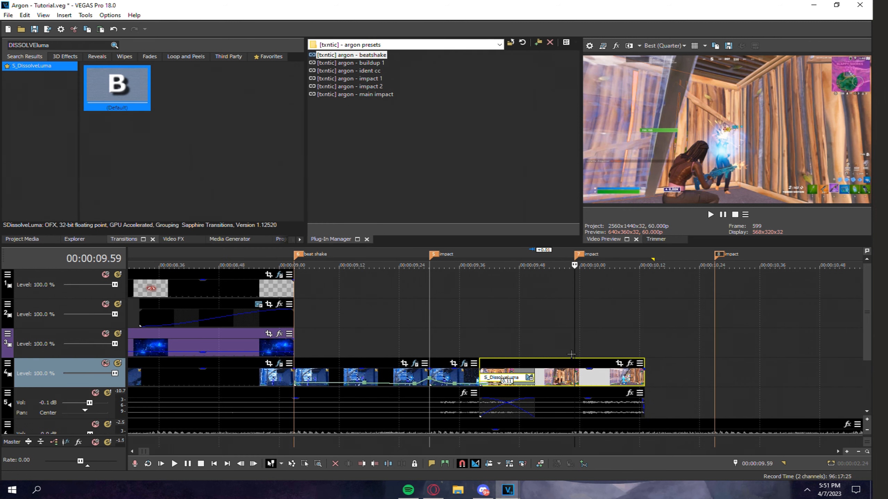
Add a velocity envelope to the fill 1 video clip.
right_click(559, 374)
mouse_move(626, 383)
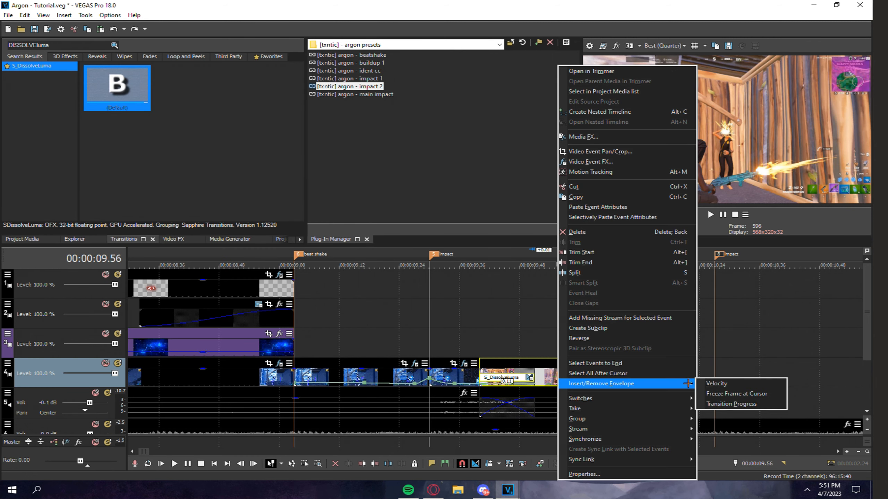
click(719, 384)
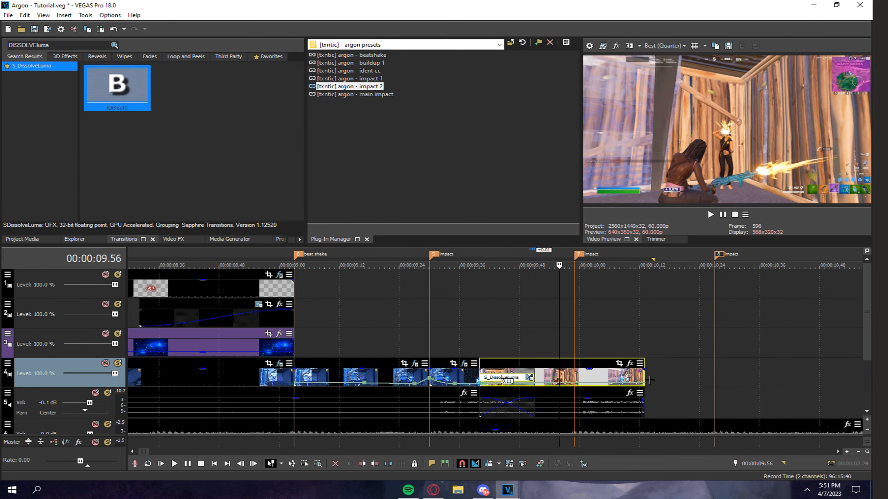
Split the fill 1 clip at impact marker 7 and apply the [txntic] argon - impact 2 preset to the part after it.
click(574, 361)
key(s)
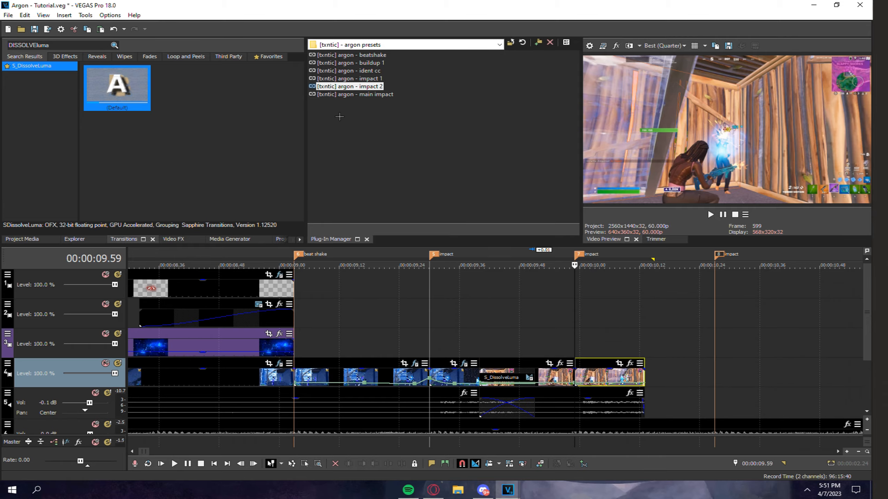
drag(377, 86, 602, 374)
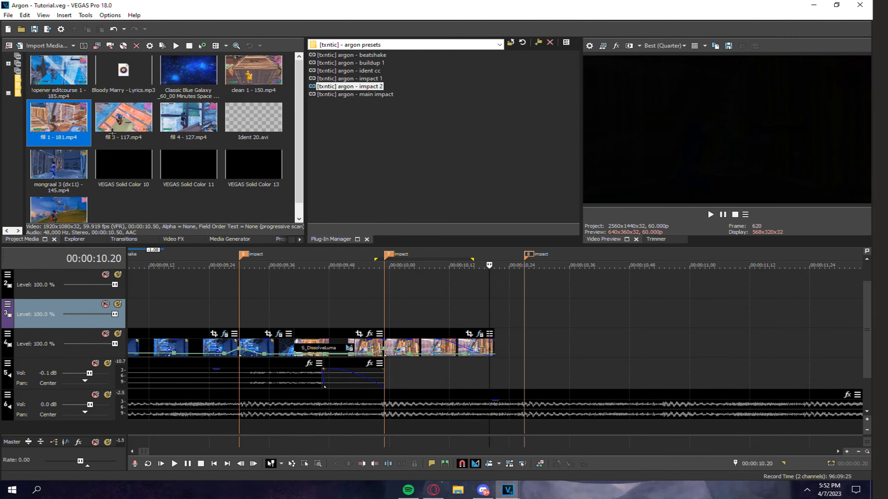
Place fill 3 - 117.mp4 on the main video track near the last impact marker.
mouse_move(124, 117)
mouse_down()
mouse_move(549, 319)
mouse_move(550, 347)
mouse_up()
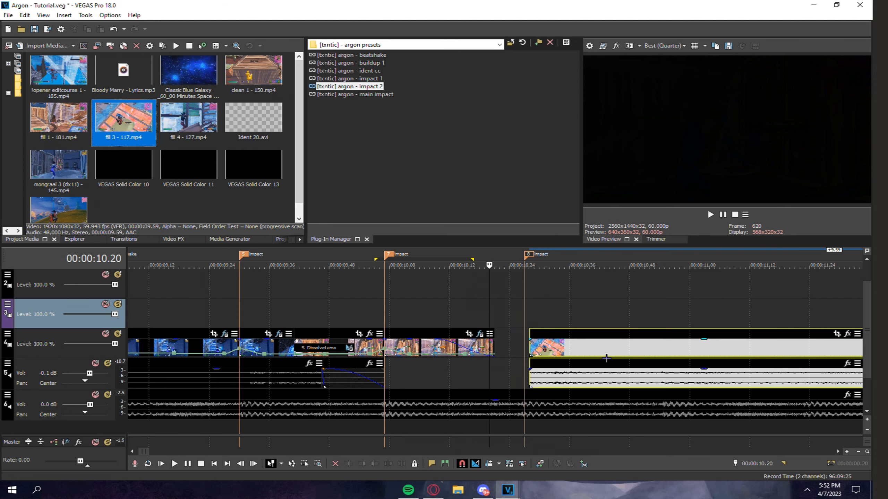
scroll(706, 339, down, 5)
click(604, 325)
scroll(594, 329, up, 3)
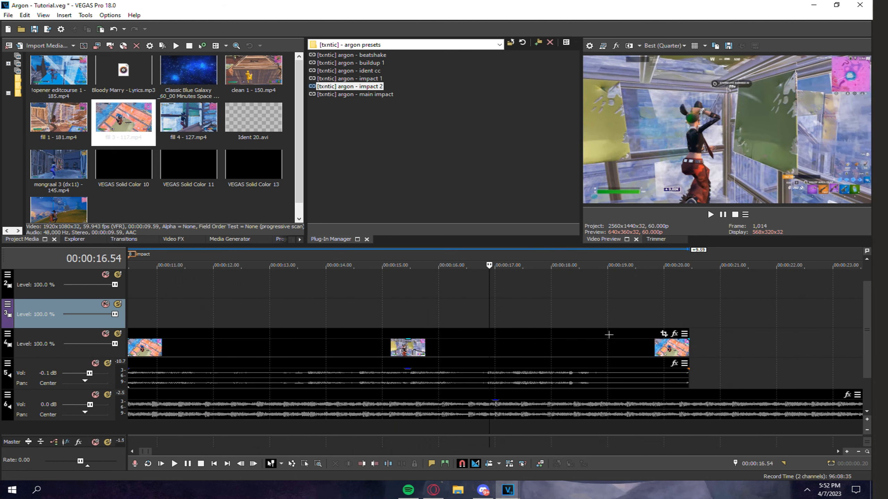
Find the shot frame in the fill 3 clip at 00:00:17.21, split there and delete the part before it.
click(567, 333)
key(Left)
click(488, 333)
key(Right)
key(Right)
key(Right)
key(Right)
key(Right)
key(Right)
key(Right)
key(Right)
key(Right)
key(Right)
key(Right)
key(Right)
key(Right)
key(Right)
key(Right)
key(Right)
key(Right)
key(Right)
key(Right)
key(Right)
key(Right)
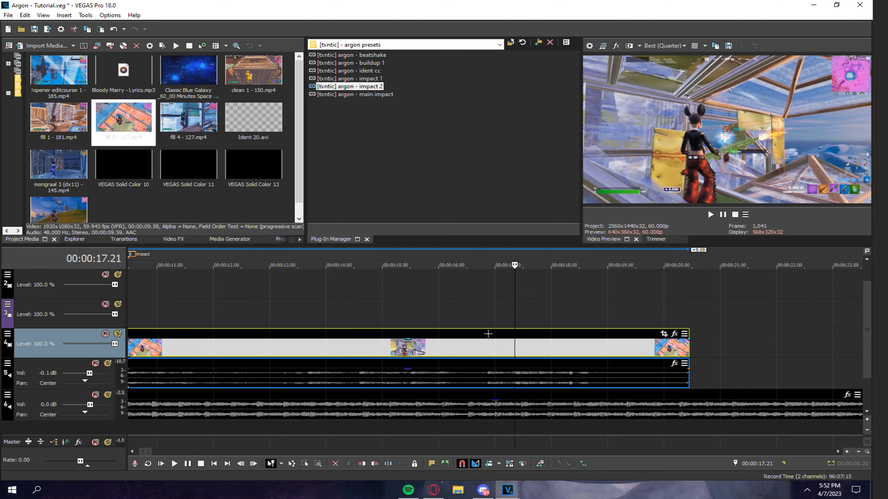
key(s)
click(501, 335)
key(Delete)
Move the remaining fill 3 clip so that it starts exactly at impact marker 8.
drag(612, 345, 197, 344)
mouse_move(128, 345)
mouse_down()
mouse_move(536, 345)
mouse_move(765, 361)
mouse_move(727, 341)
mouse_move(726, 325)
mouse_move(730, 332)
mouse_up()
click(719, 321)
scroll(718, 321, up, 3)
mouse_move(513, 335)
mouse_down()
mouse_move(526, 330)
mouse_move(502, 331)
mouse_up()
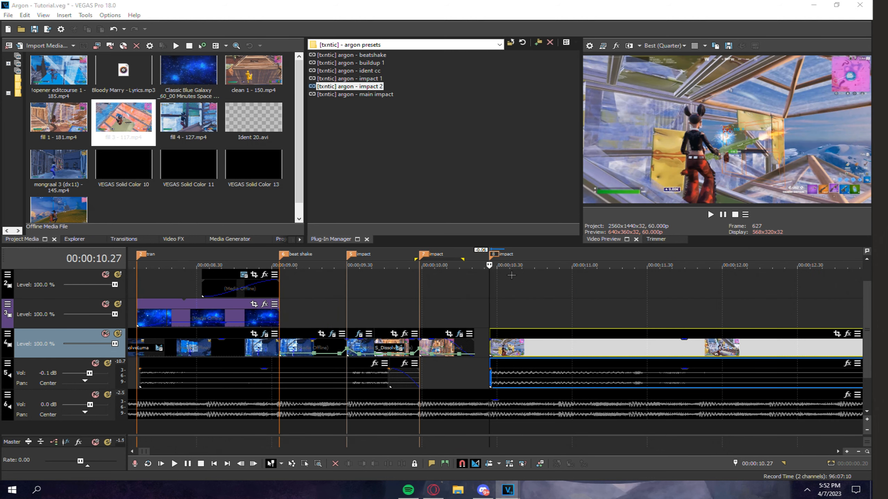
Add a timeline marker named tran at 00:00:10.55, on the beat after impact marker 8.
click(596, 305)
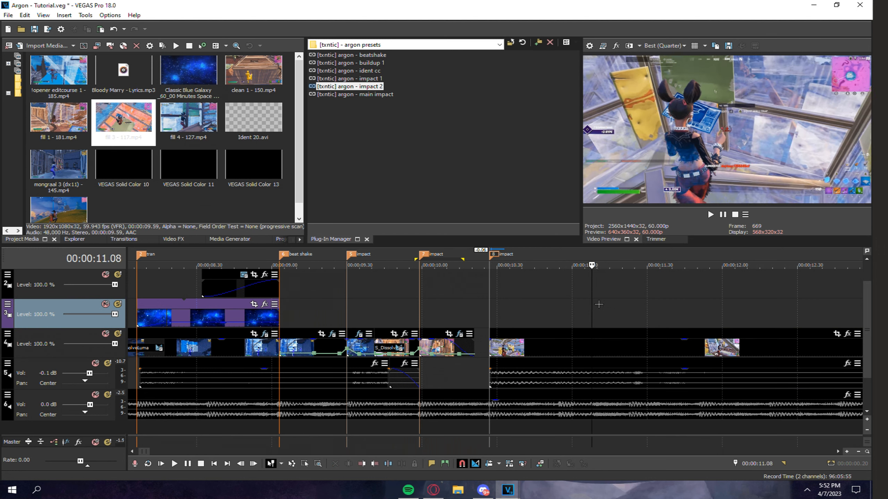
text(m)
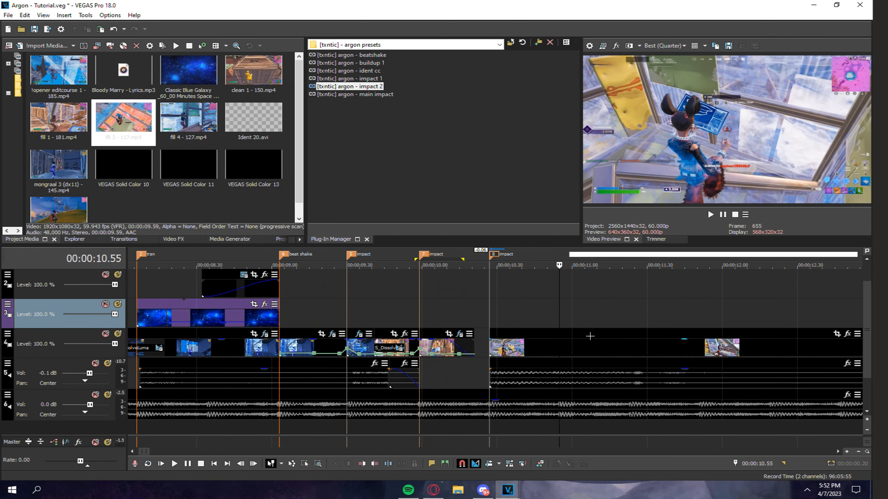
text(tran)
key(Return)
Split the fill 3 clip at the new tran marker and delete everything after it.
click(558, 345)
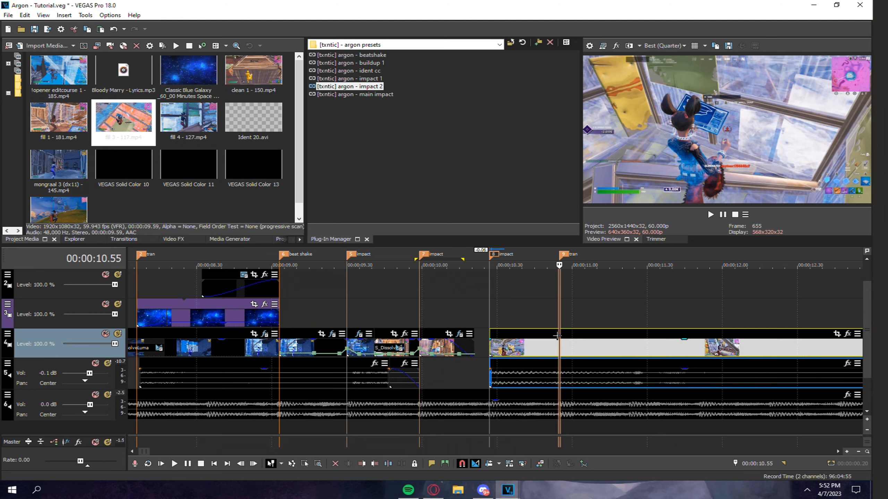
key(s)
key(Delete)
Extend the start of the fill 3 clip back over the fill 1 clip to form a crossfade of about 14 frames.
mouse_move(490, 348)
mouse_down()
mouse_move(442, 348)
mouse_move(477, 344)
mouse_up()
click(460, 317)
click(490, 333)
scroll(490, 333, up, 1)
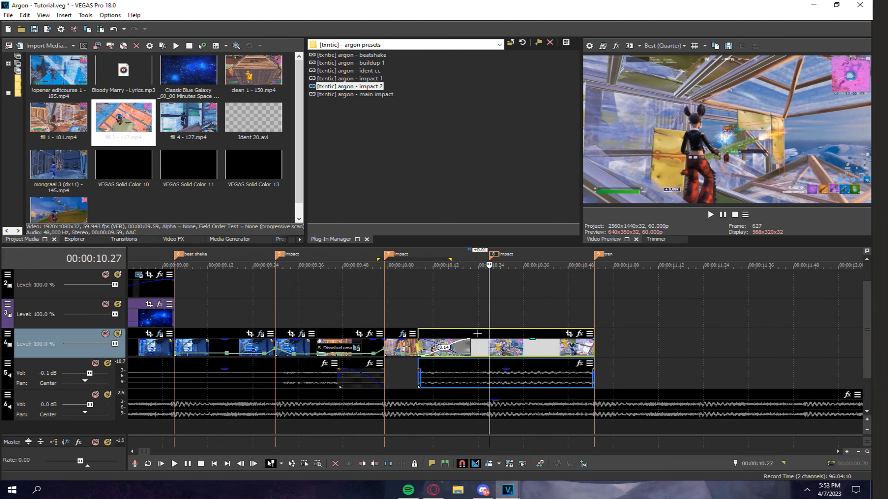
scroll(302, 357, up, 1)
Copy both fill 1 clips to the track above and line up their cut with impact marker 8.
click(362, 344)
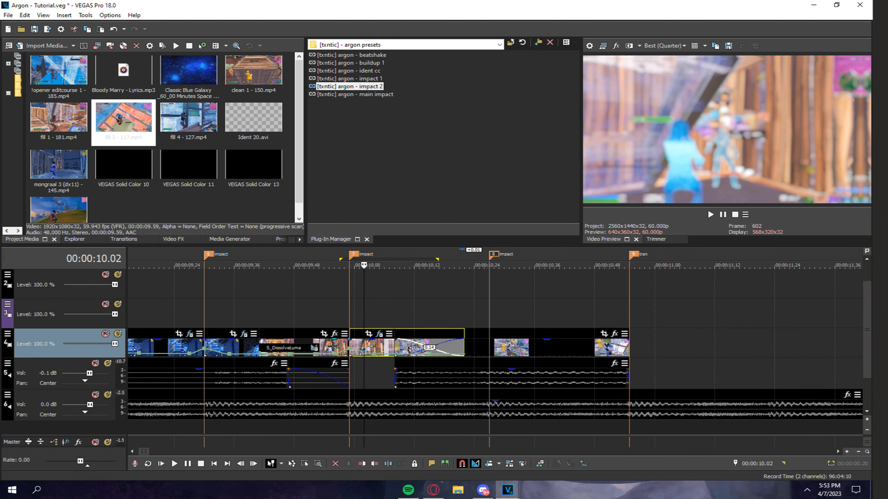
ctrl+click(333, 346)
key(ctrl+c)
click(475, 321)
key(ctrl+v)
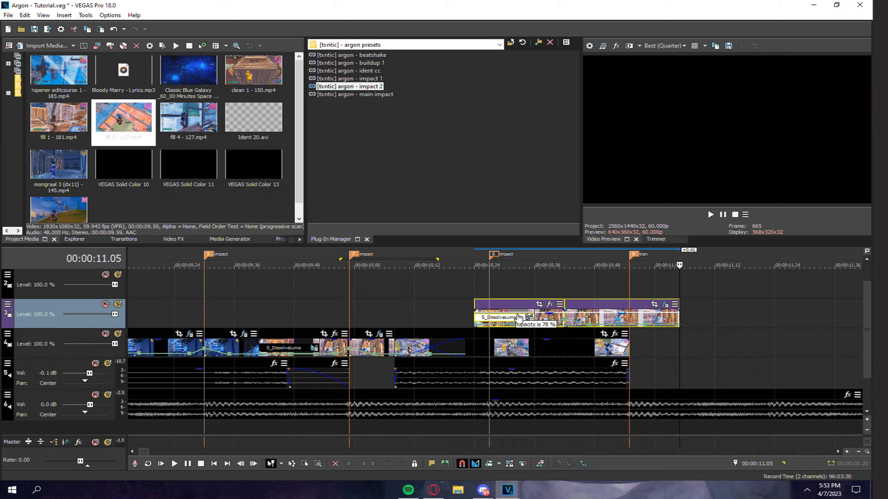
drag(587, 312, 496, 307)
click(459, 289)
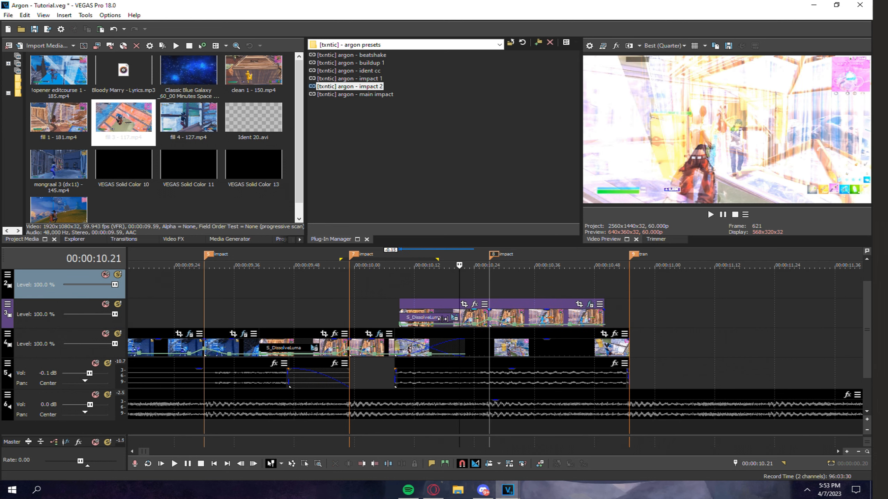
Split the fill 3 clip at impact marker 8 and paste the second fill 1 copy's event attributes onto the part after the marker.
key(ctrl+z)
right_click(504, 317)
click(532, 205)
right_click(534, 342)
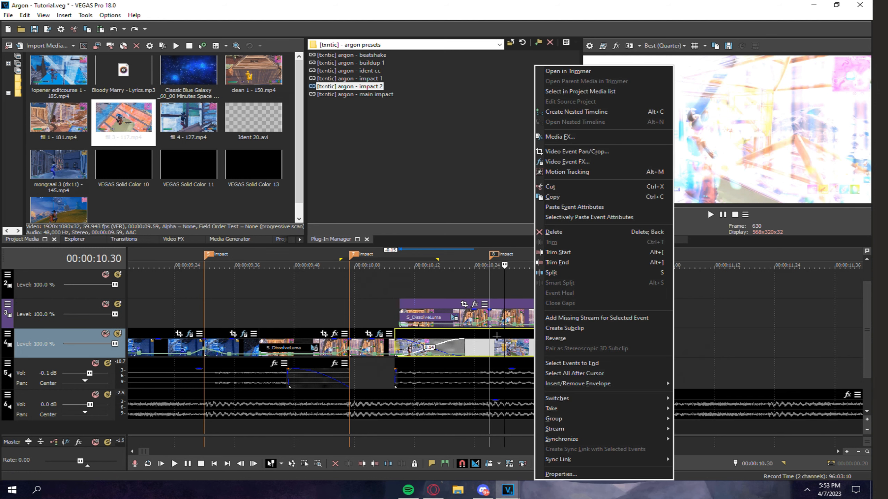
click(492, 335)
key(s)
right_click(530, 348)
click(570, 207)
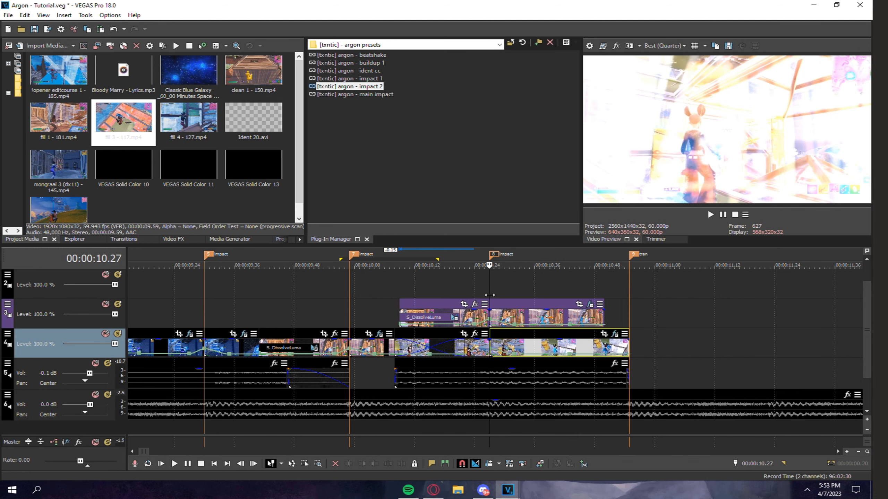
Copy the first fill 1 copy's event attributes onto the fill 3 part before impact marker 8.
right_click(478, 314)
click(508, 207)
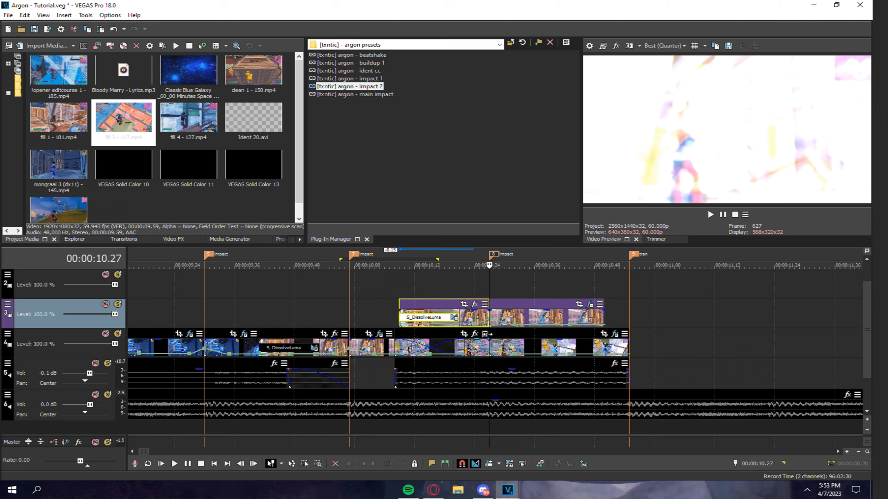
right_click(481, 342)
click(517, 207)
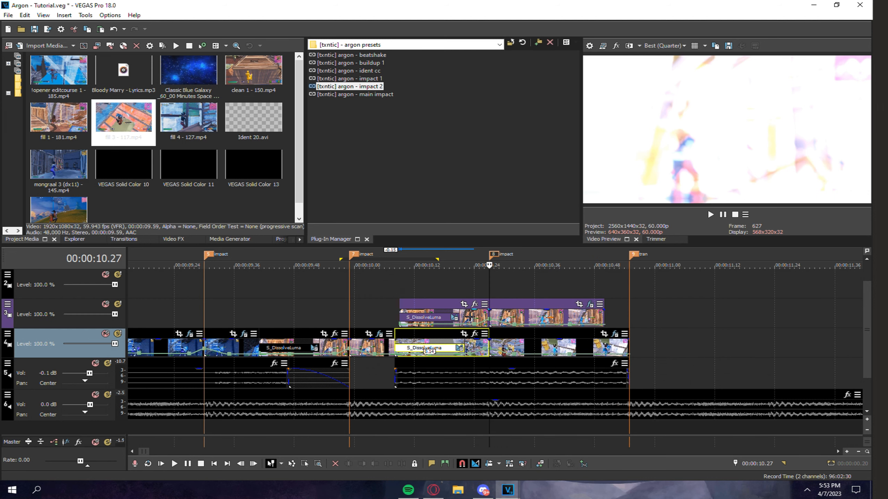
Enter a new velocity value for the envelope point at impact marker 8 between the two fill 3 parts.
click(477, 345)
scroll(480, 345, up, 4)
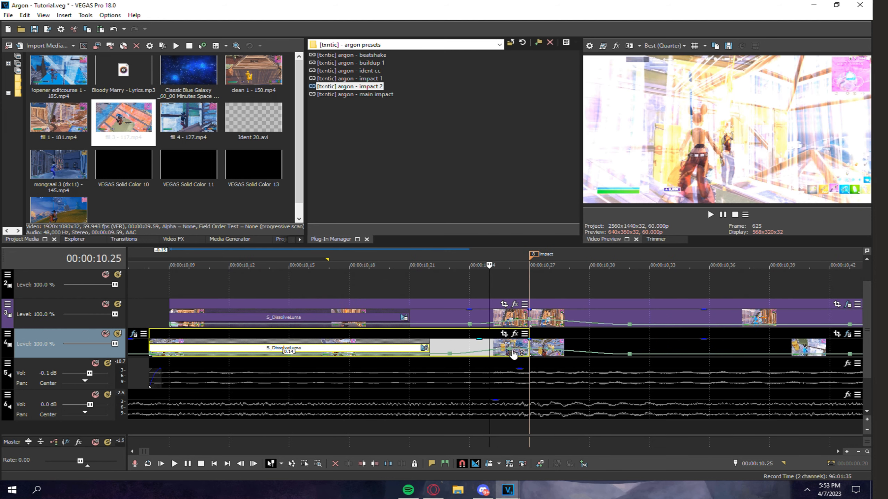
key(Right)
key(Right)
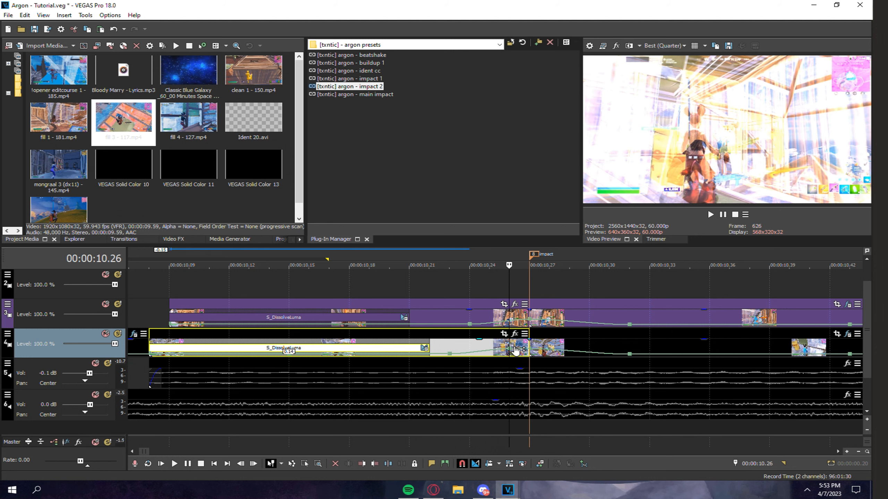
key(Left)
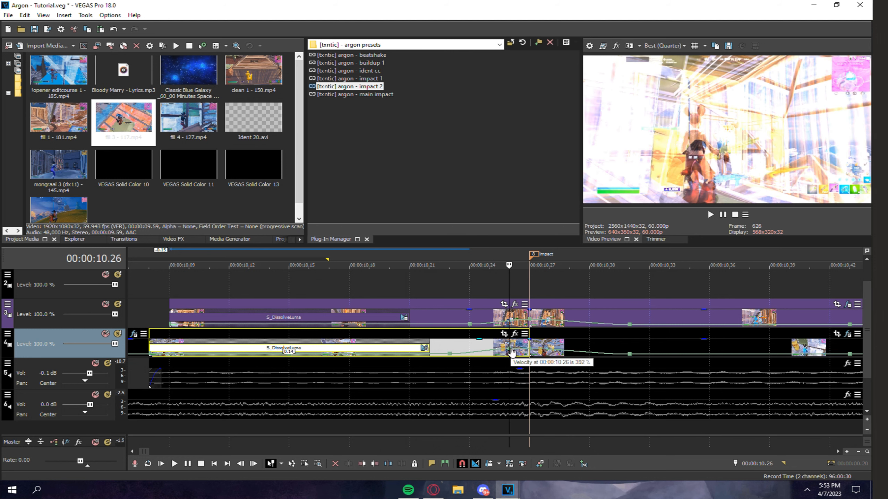
key(Right)
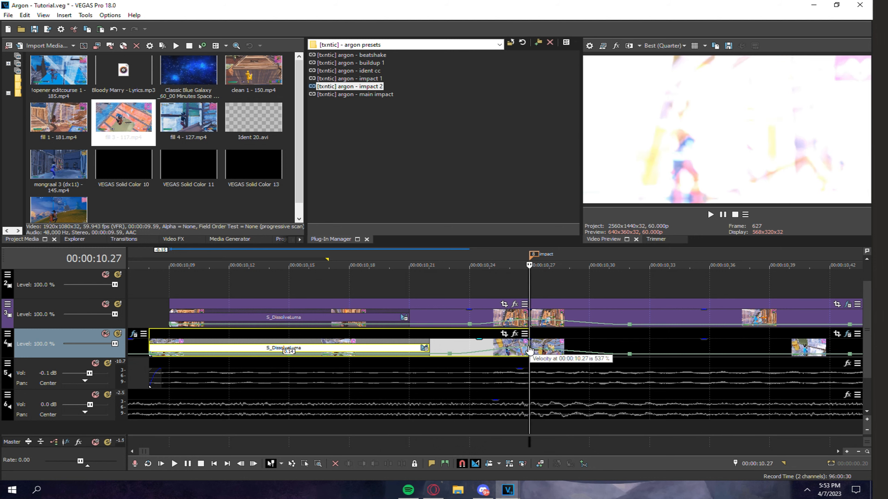
right_click(529, 348)
click(581, 223)
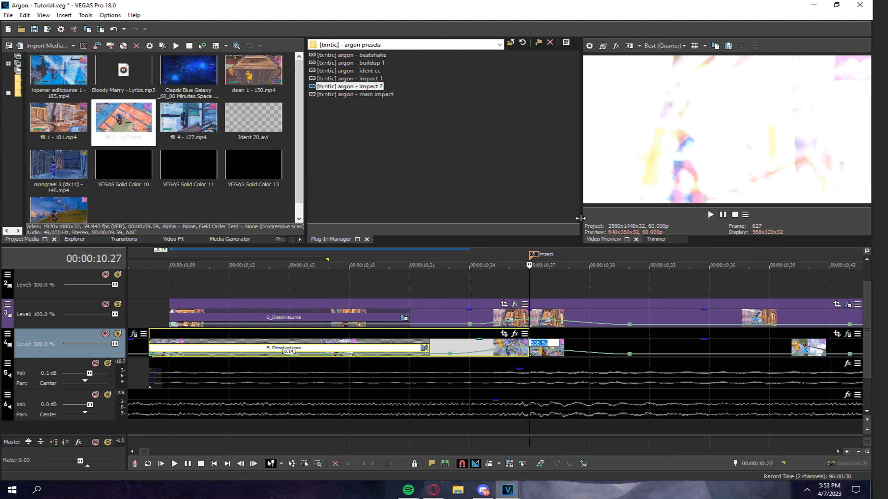
text(32)
key(Return)
Move the velocity point before impact marker 8 on the first fill 3 part to 00:00:10.24.
click(447, 359)
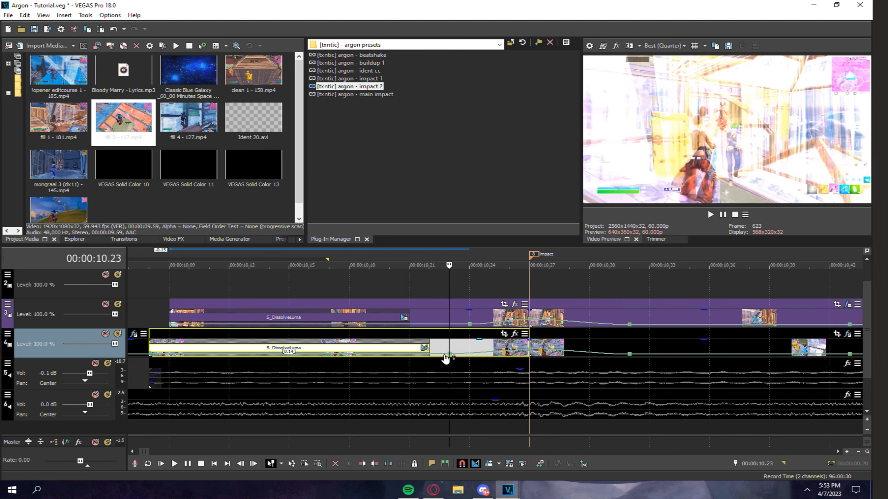
click(469, 358)
right_click(468, 358)
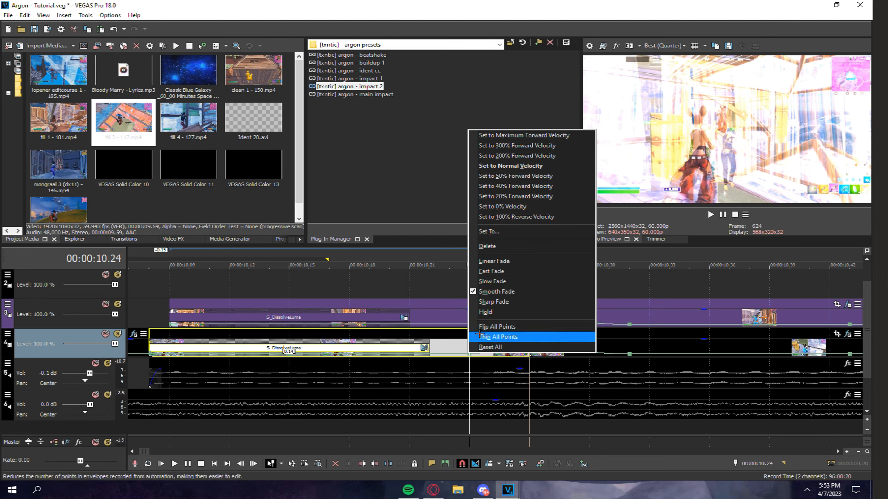
click(509, 216)
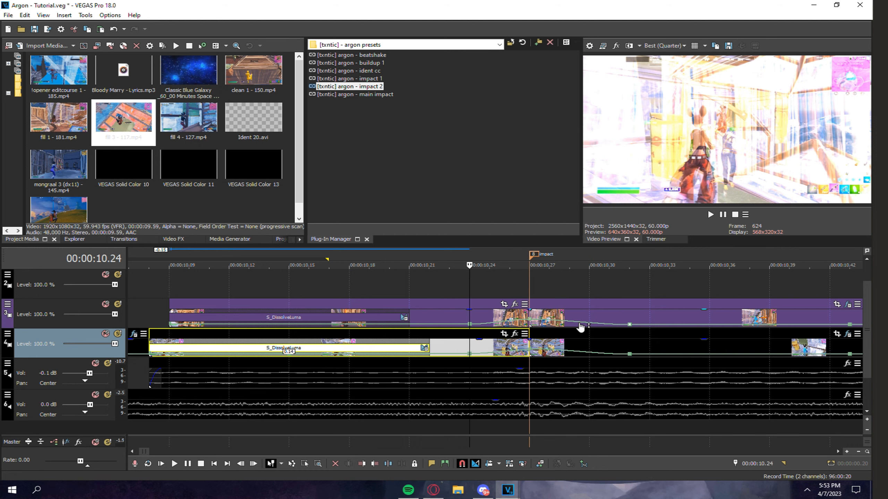
Delete both fill 1 copies from the upper track and set the loop region around impact marker 8.
click(570, 311)
key(Delete)
click(472, 314)
key(Delete)
scroll(451, 305, down, 4)
drag(418, 304, 569, 300)
click(591, 301)
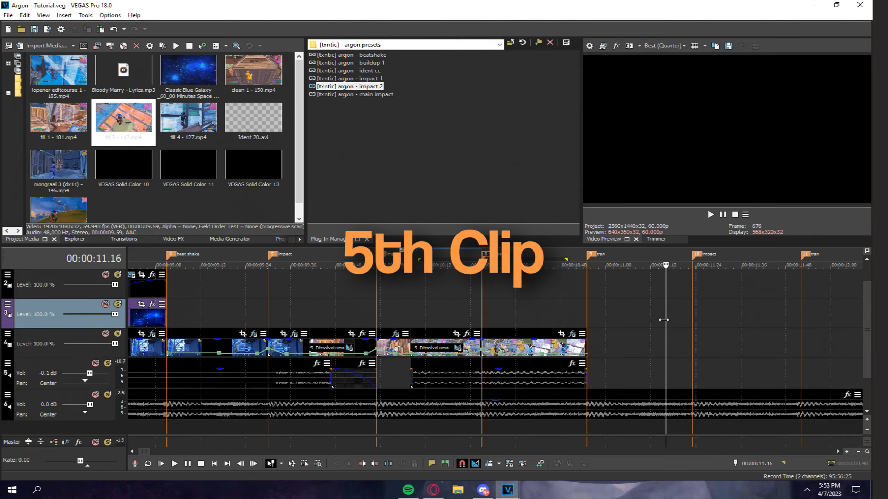
click(713, 320)
scroll(645, 333, down, 2)
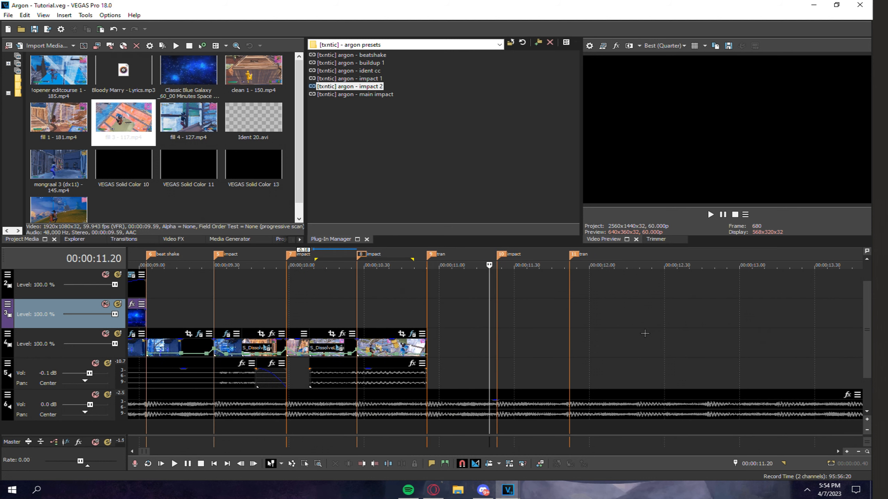
click(495, 349)
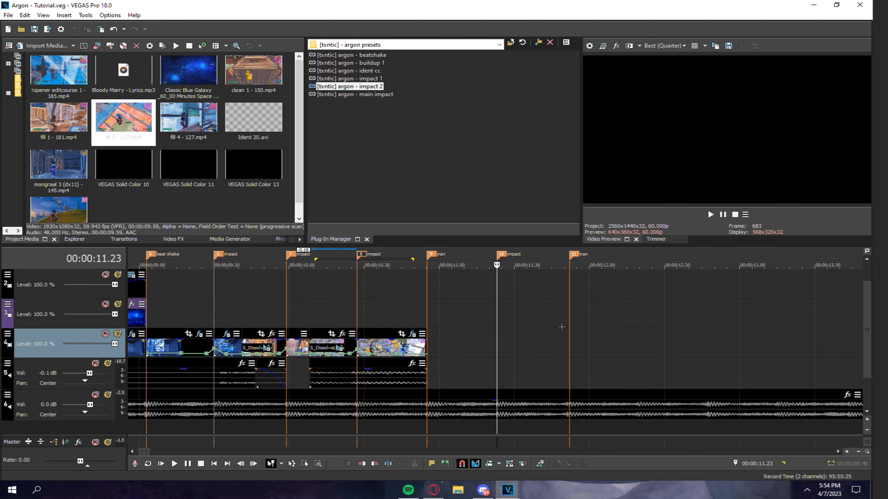
click(562, 327)
click(566, 337)
click(477, 319)
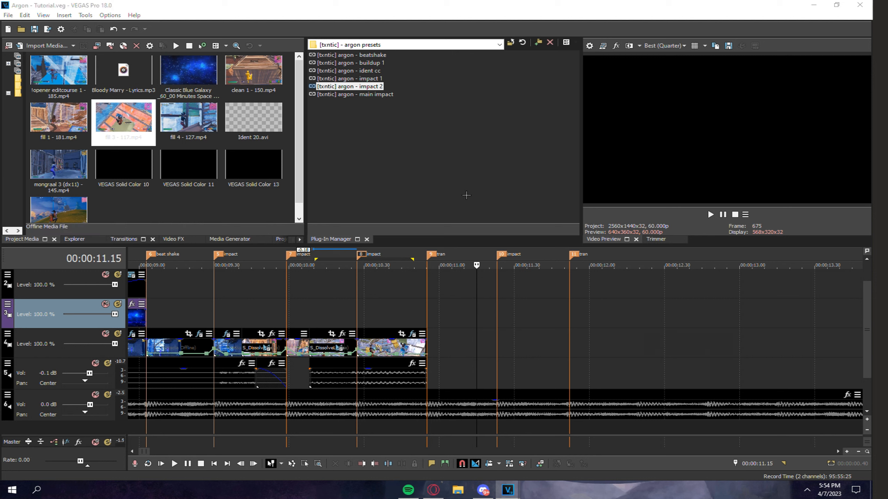
Add the fill 4 - 127.mp4 clip to the main video track after tran marker 9.
drag(192, 137, 446, 344)
scroll(651, 354, down, 6)
click(644, 328)
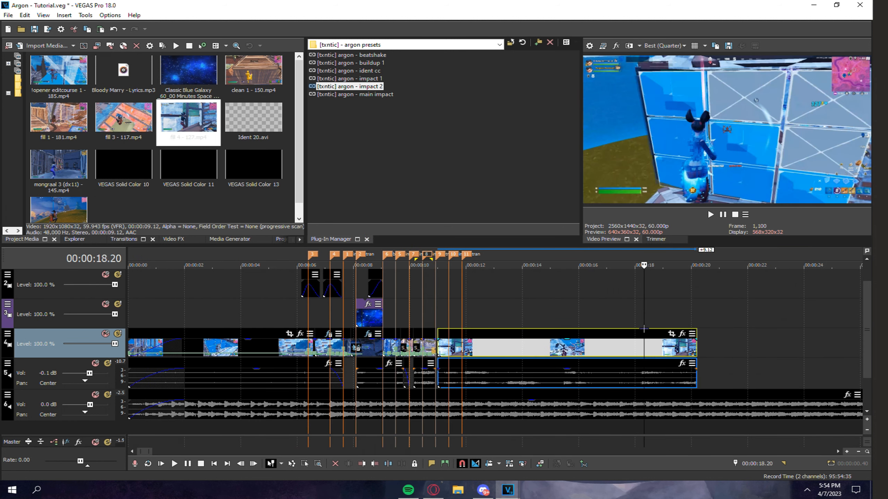
Split the fill 4 clip at its shot frame, 00:00:18.12, and delete the part before it.
key(Left)
key(Left)
key(Left)
key(Left)
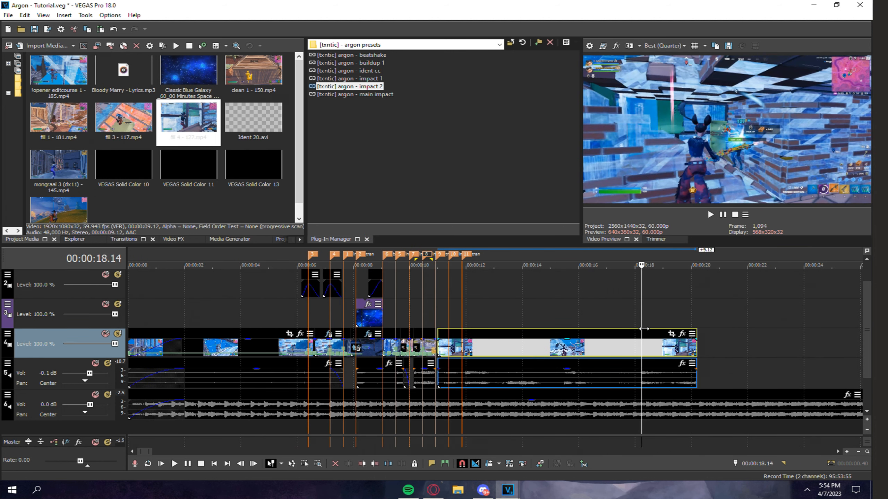
key(Right)
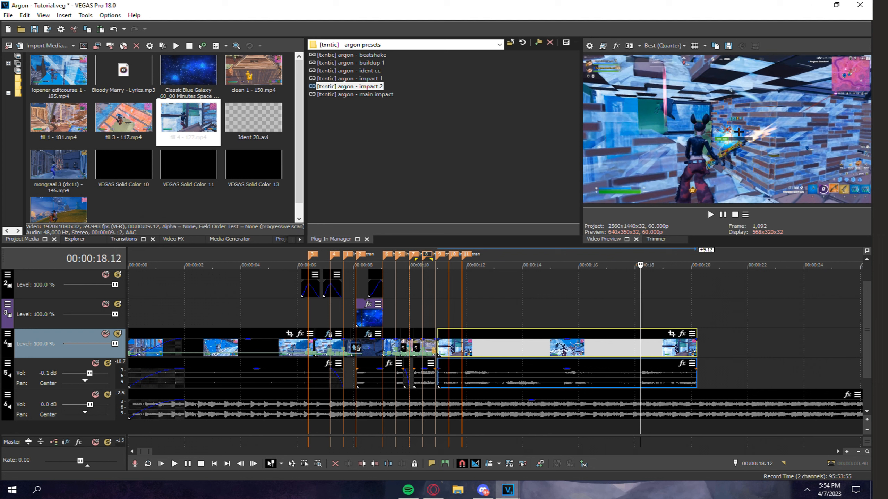
key(s)
click(609, 349)
key(Delete)
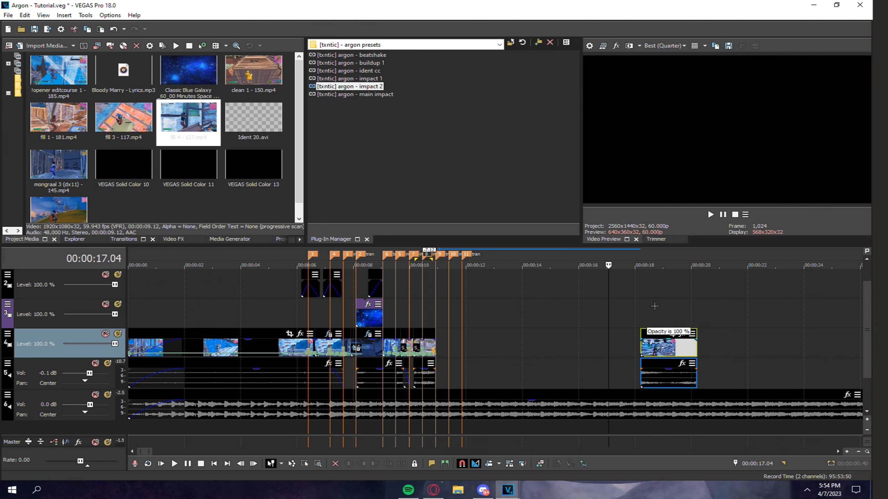
Place the fill 4 clip with its shot on impact marker 10, trimmed to span from tran marker 9 to tran marker 11.
mouse_move(651, 354)
mouse_down()
mouse_move(459, 351)
mouse_move(383, 328)
mouse_up()
click(465, 347)
scroll(567, 331, up, 3)
key(s)
key(Delete)
click(387, 336)
scroll(474, 346, up, 2)
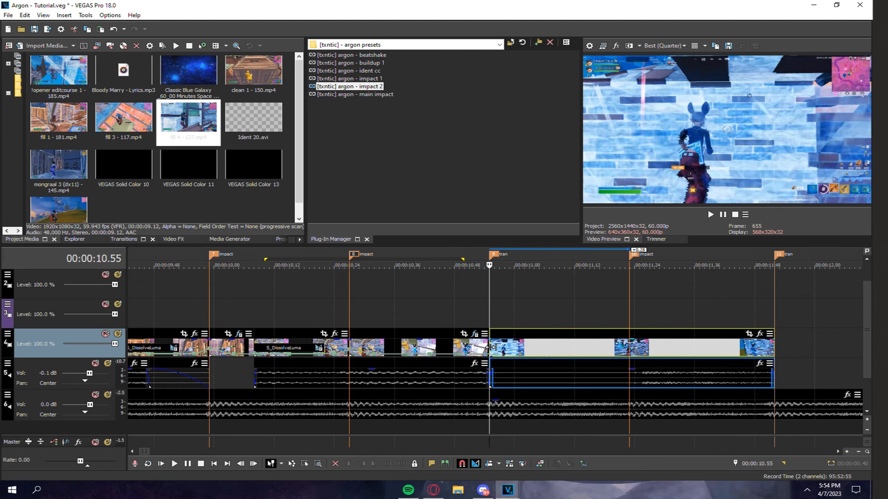
Overlap the fill 3 and fill 4 clips by about 6 frames around tran marker 9 and apply the default S_DissolveLuma transition.
mouse_move(491, 346)
mouse_down()
mouse_move(476, 347)
mouse_move(496, 353)
mouse_move(506, 372)
mouse_up()
click(485, 375)
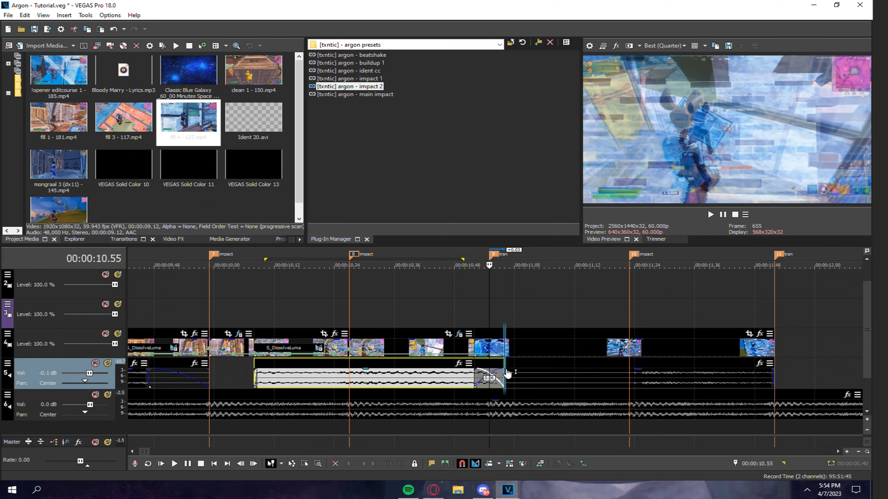
click(125, 240)
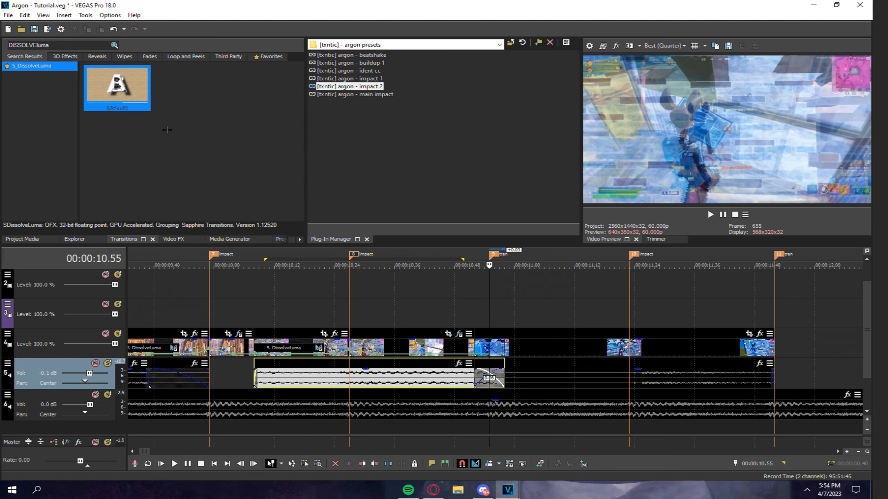
drag(130, 95, 491, 345)
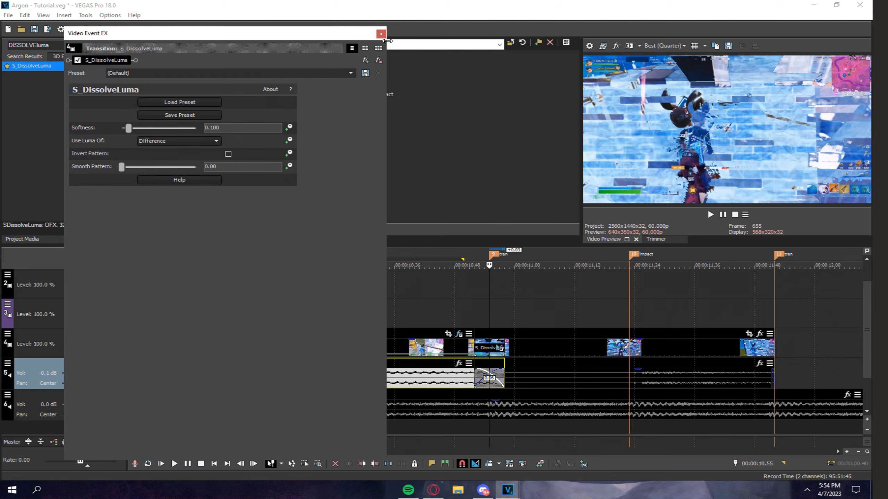
click(380, 34)
Split the fill 4 clip at impact marker 10 and paste the second fill 3 part's event attributes onto the part after the marker.
click(627, 335)
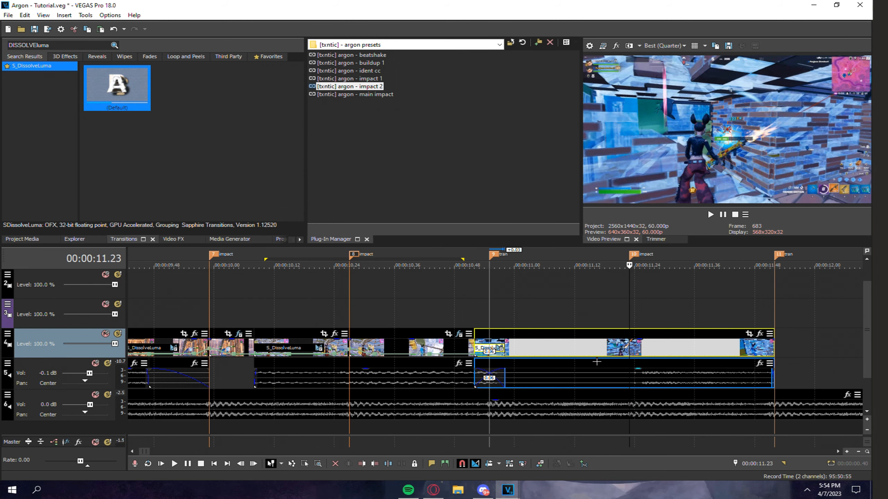
scroll(560, 349, down, 3)
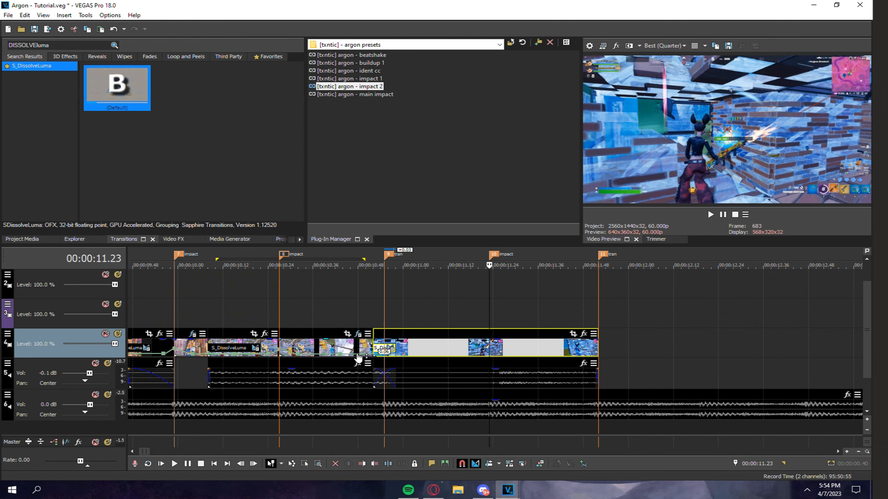
right_click(325, 340)
click(350, 198)
right_click(524, 344)
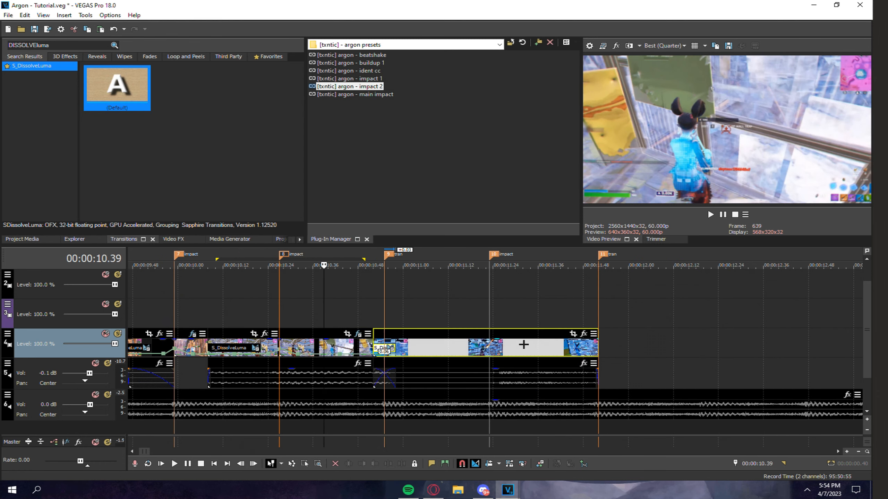
click(491, 337)
key(s)
right_click(519, 345)
click(570, 207)
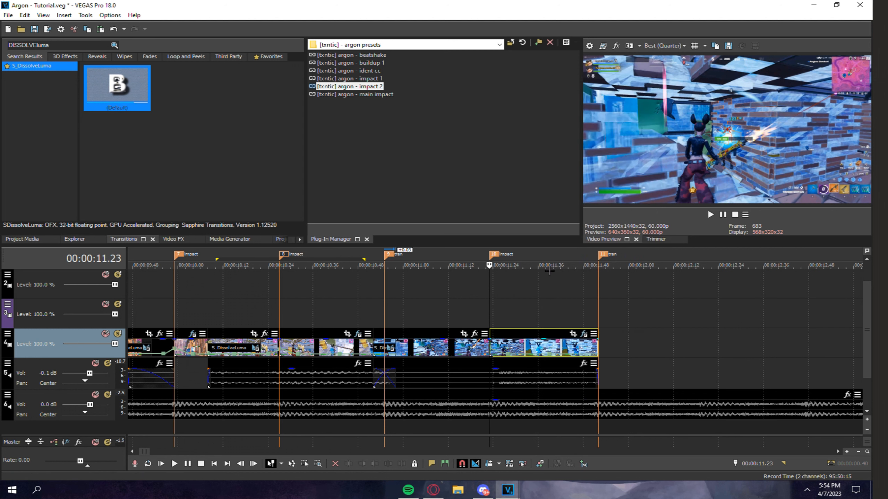
Delete the fill 4 audio after impact marker 10 and fade out the remaining audio from about tran marker 9.
click(493, 366)
key(Delete)
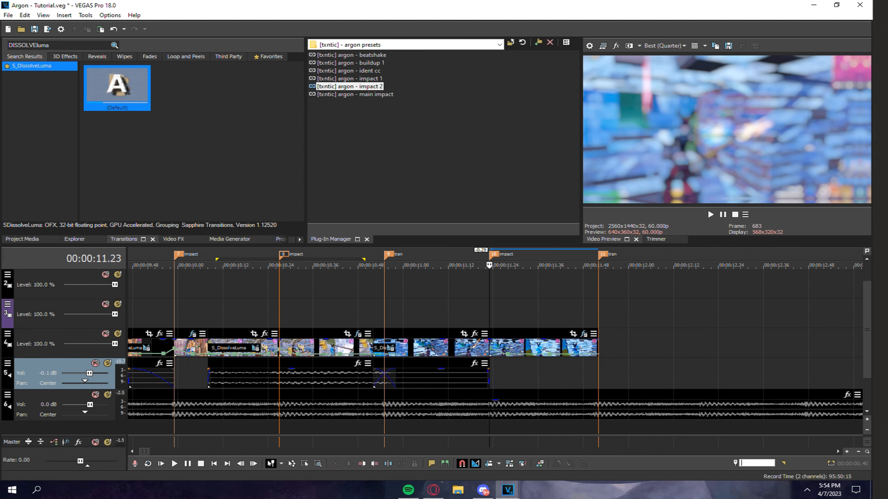
text(-30)
key(Return)
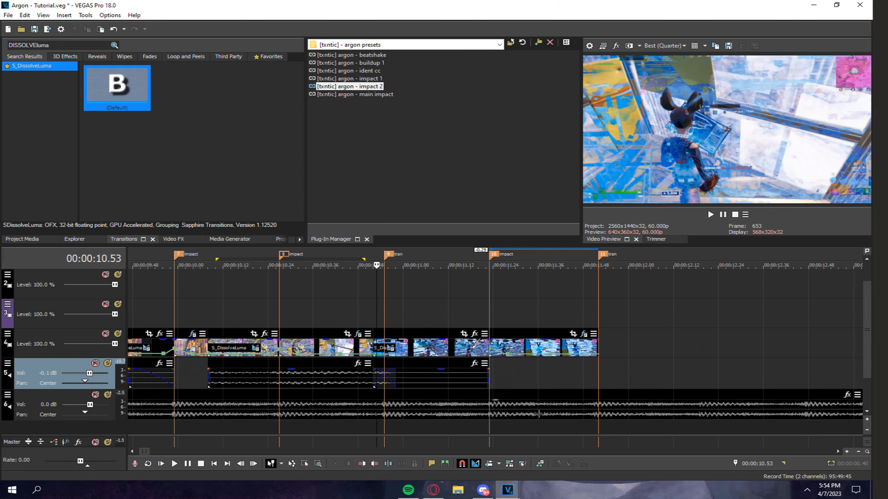
drag(489, 370, 384, 369)
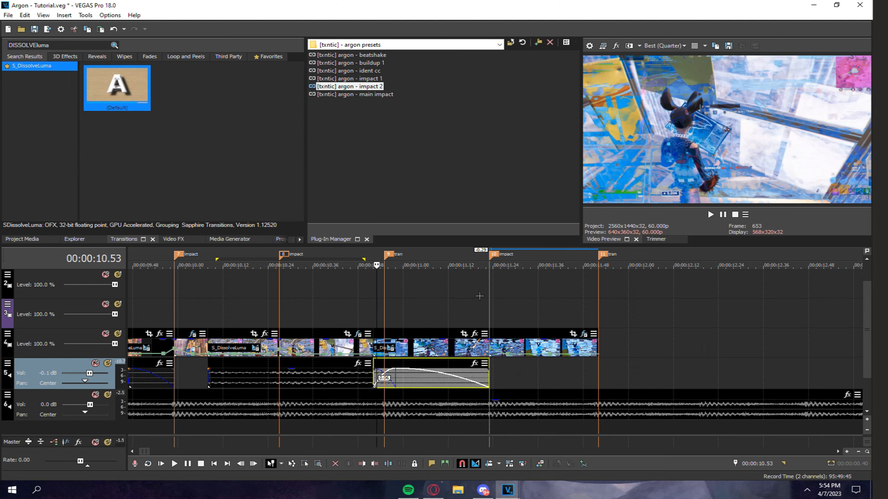
click(479, 299)
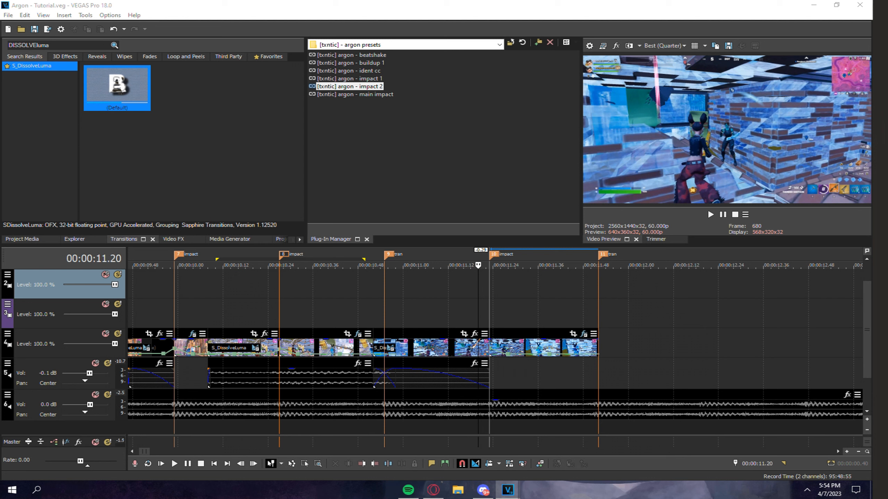
Insert a velocity envelope on the fill 4 part before impact marker 10.
click(467, 346)
right_click(466, 346)
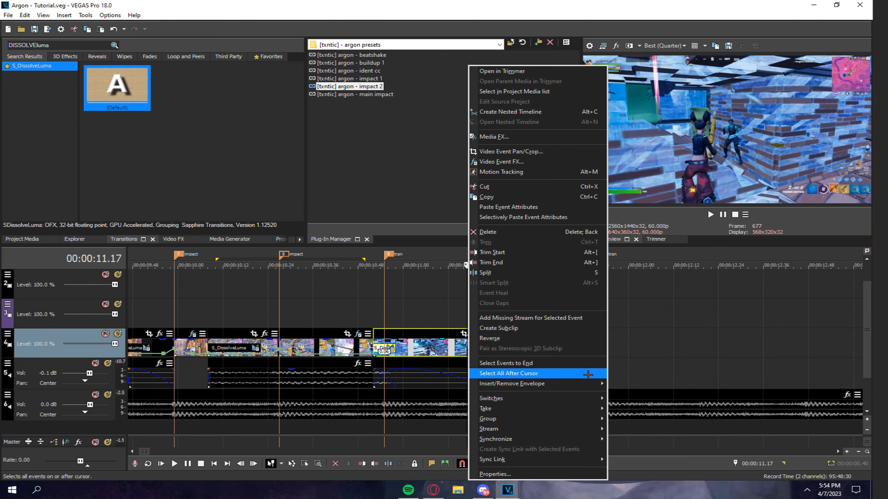
mouse_move(590, 384)
click(633, 384)
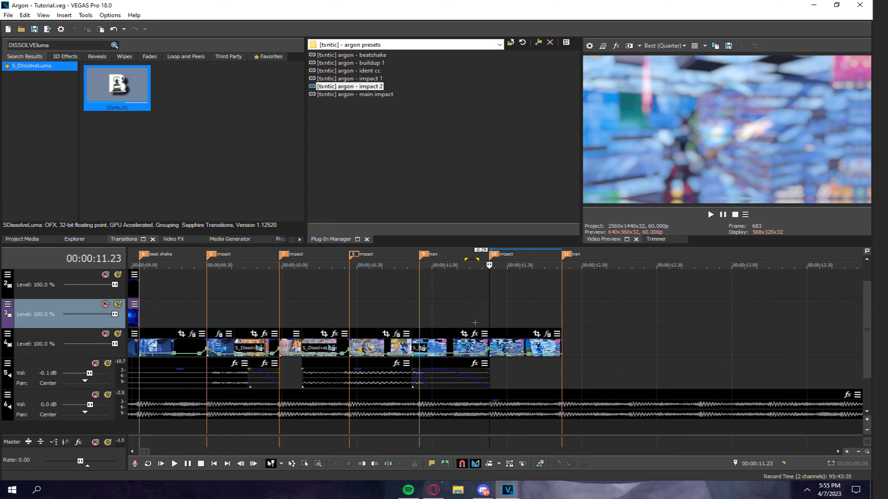
click(443, 302)
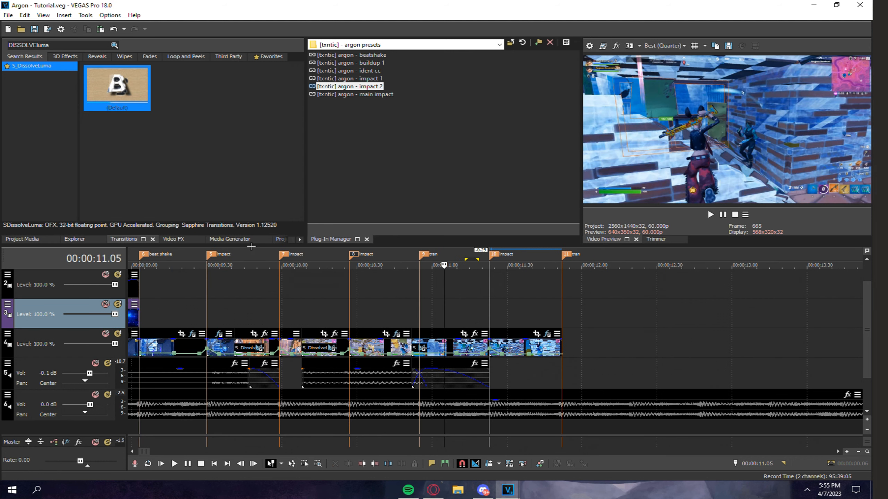
Add a black solid color on track 2 and trim it to span from tran marker 9 to impact marker 10.
click(220, 239)
drag(197, 86, 447, 284)
click(509, 89)
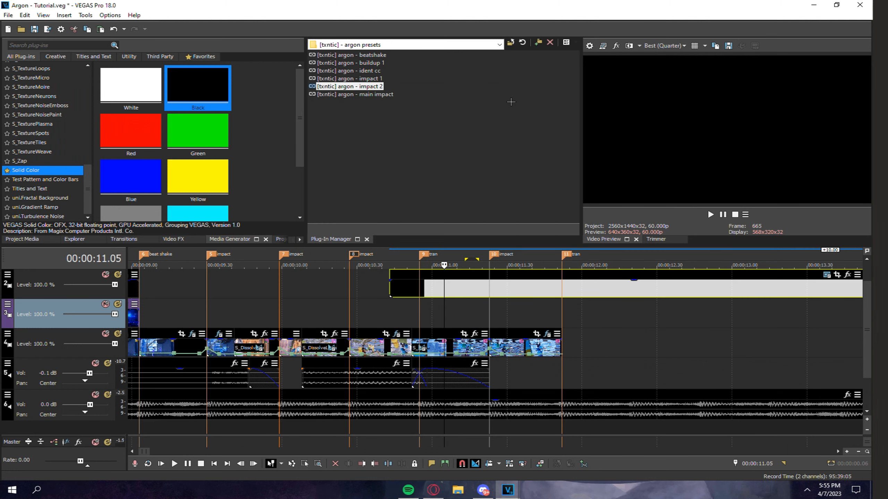
click(490, 285)
key(s)
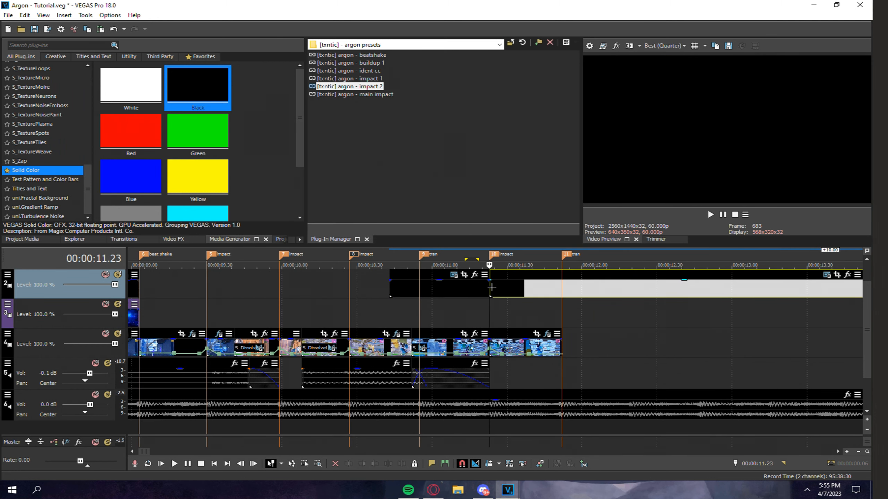
click(529, 288)
key(Delete)
click(420, 288)
key(s)
click(411, 289)
key(Delete)
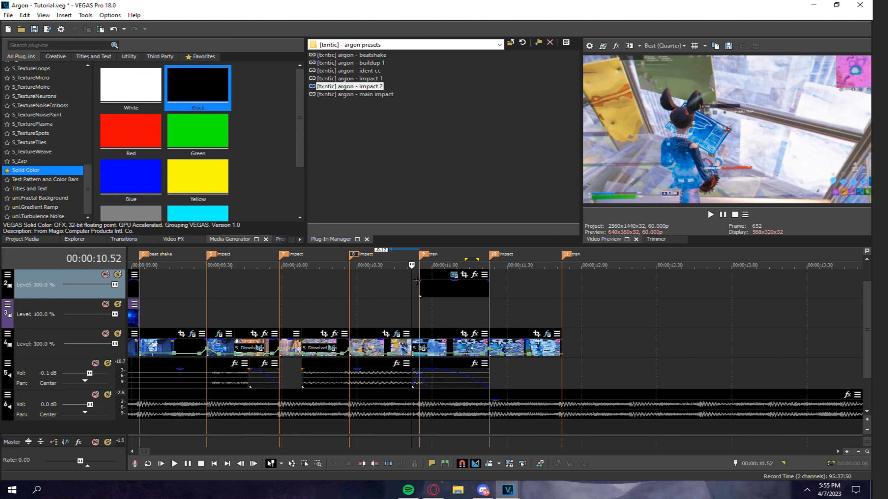
Fade in the black solid color over its length before impact marker 10 and lower its opacity to about 52%.
drag(418, 282, 488, 276)
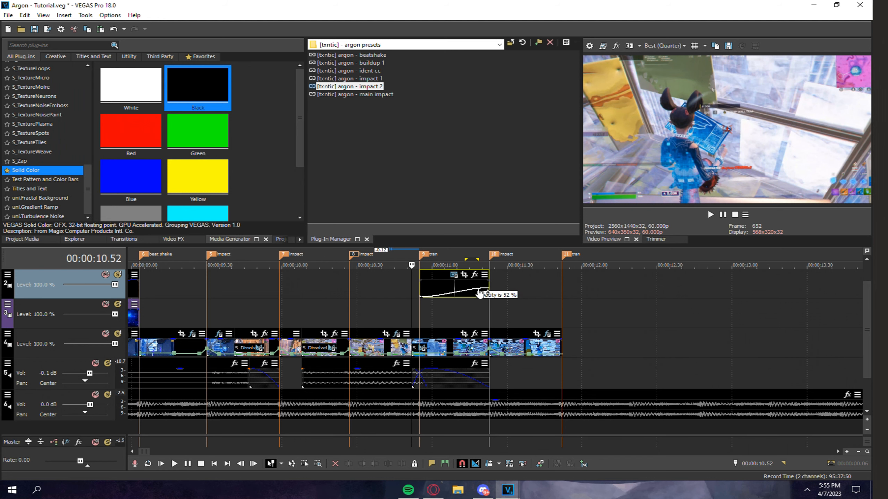
click(486, 279)
scroll(486, 280, up, 3)
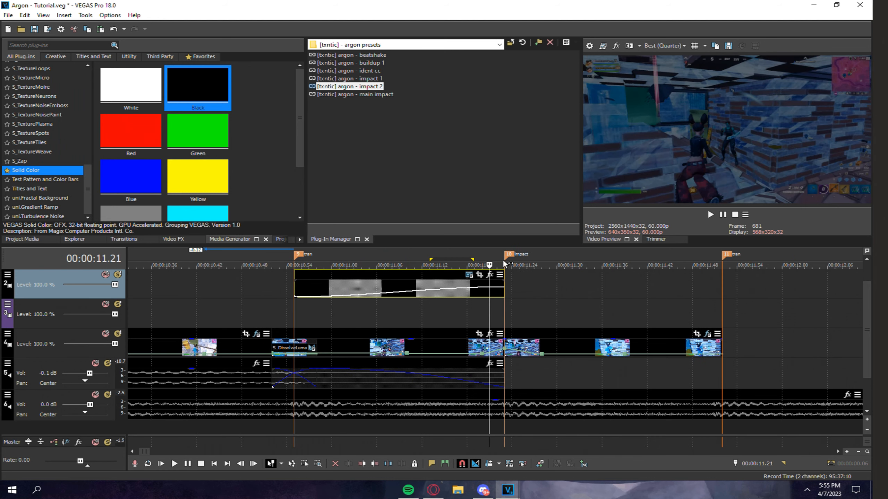
key(Left)
key(Left)
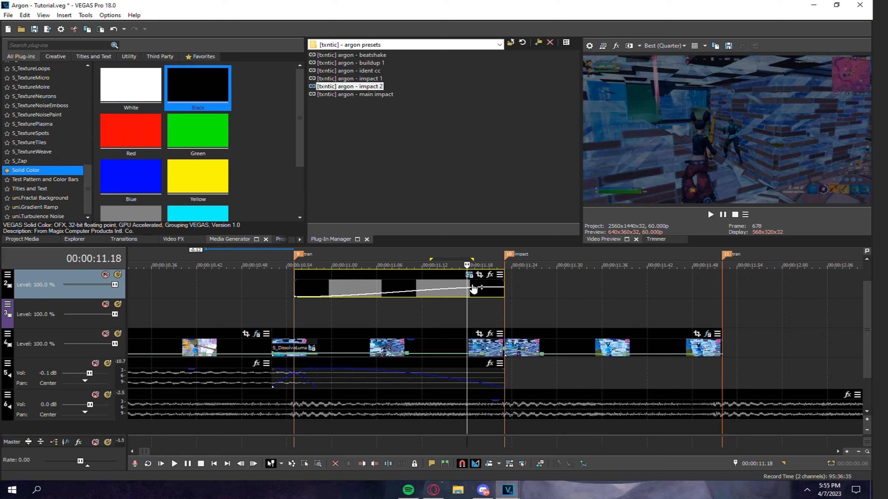
drag(503, 280, 502, 281)
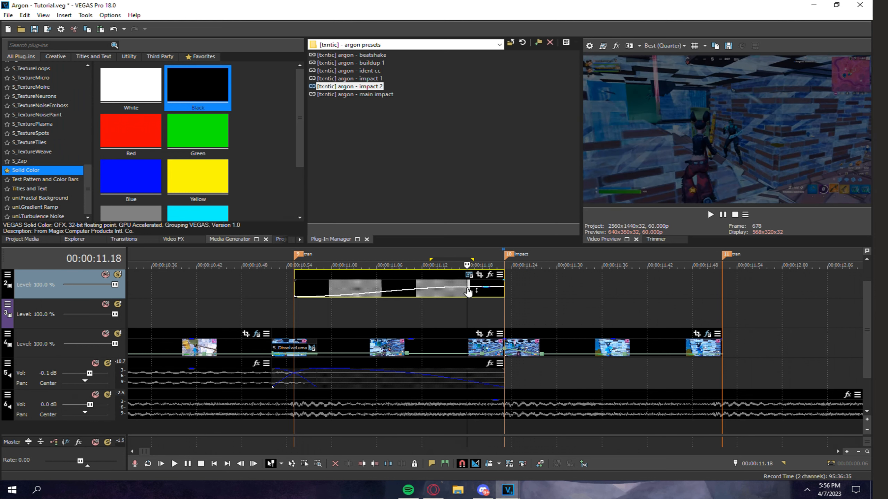
Add the clean 1 - 150.mp4 clip to track 4 after tran marker 11.
scroll(470, 284, down, 2)
drag(362, 316, 632, 310)
click(608, 310)
scroll(611, 315, down, 1)
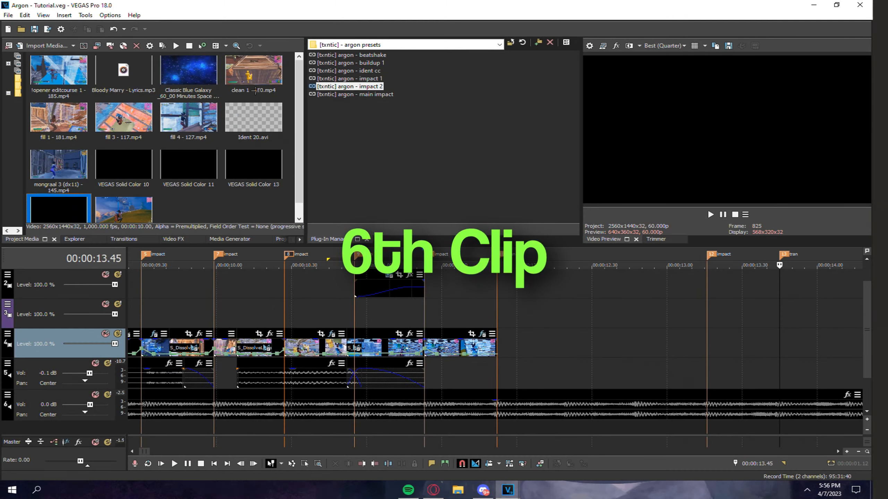
drag(253, 70, 552, 359)
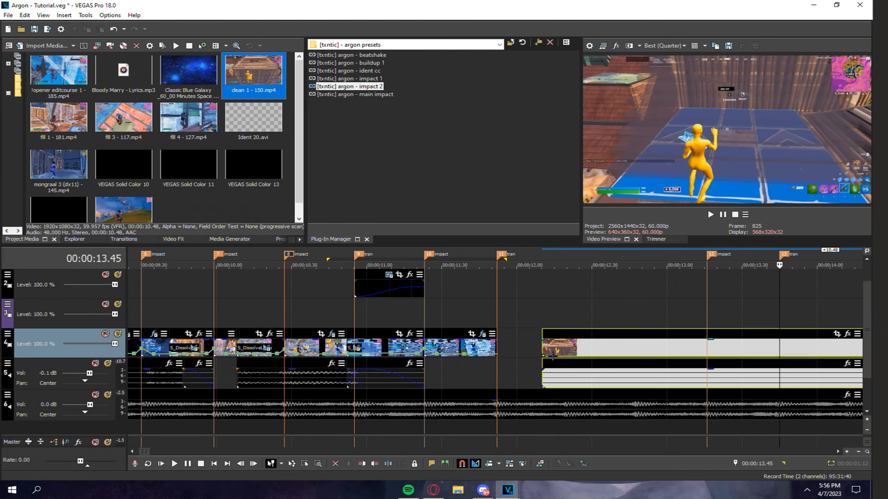
scroll(561, 360, down, 2)
Split the clean 1 clip at 00:00:19.42, remove the part before it and move the remainder to tran marker 11.
click(710, 344)
key(Right)
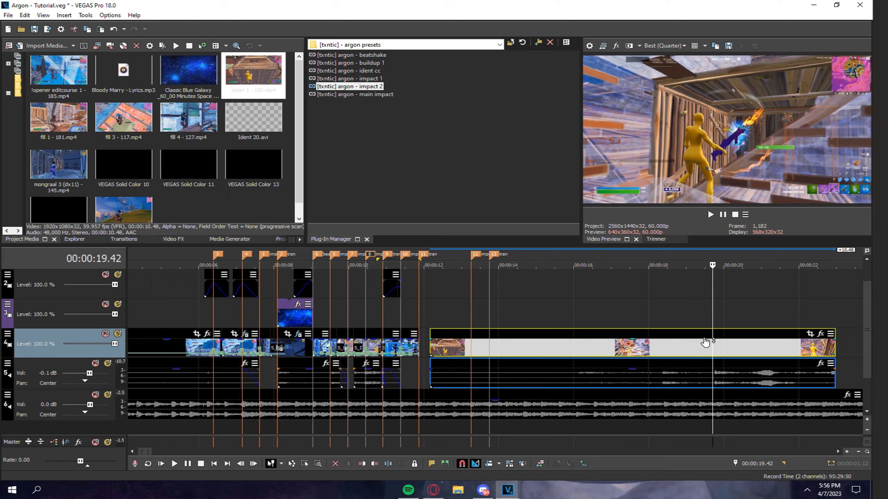
key(s)
click(689, 344)
key(ctrl+x)
mouse_move(725, 335)
mouse_down()
mouse_move(441, 335)
mouse_move(489, 336)
mouse_move(418, 352)
mouse_up()
Split the clean 1 clip at tran marker 13 and delete the part after it.
click(489, 337)
key(s)
key(Delete)
Overlap the fill 4 and clean 1 clips around tran marker 11 and apply the default S_DissolveLuma transition.
click(417, 321)
scroll(419, 321, up, 4)
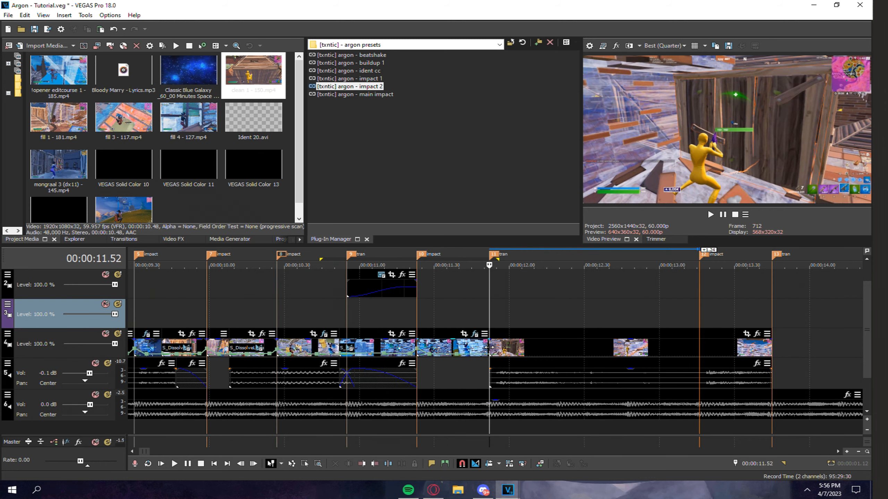
mouse_move(490, 349)
mouse_down()
mouse_move(478, 347)
mouse_move(499, 348)
mouse_up()
click(479, 347)
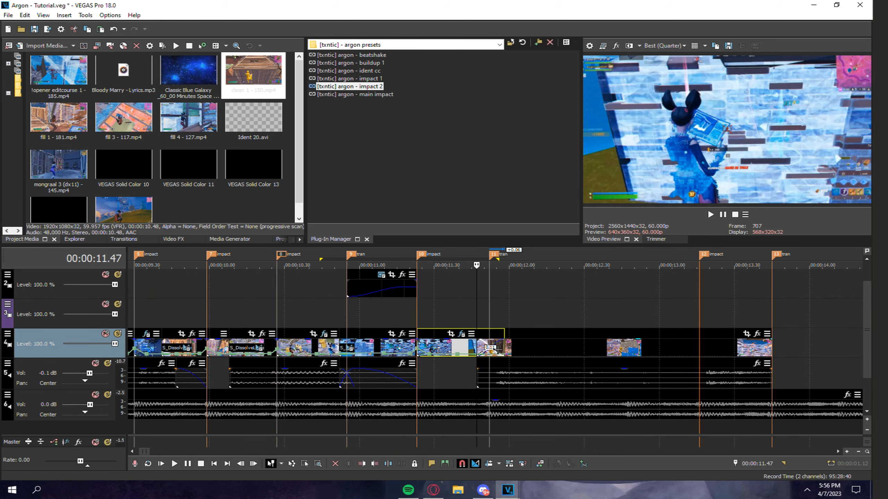
click(145, 241)
drag(127, 105, 482, 339)
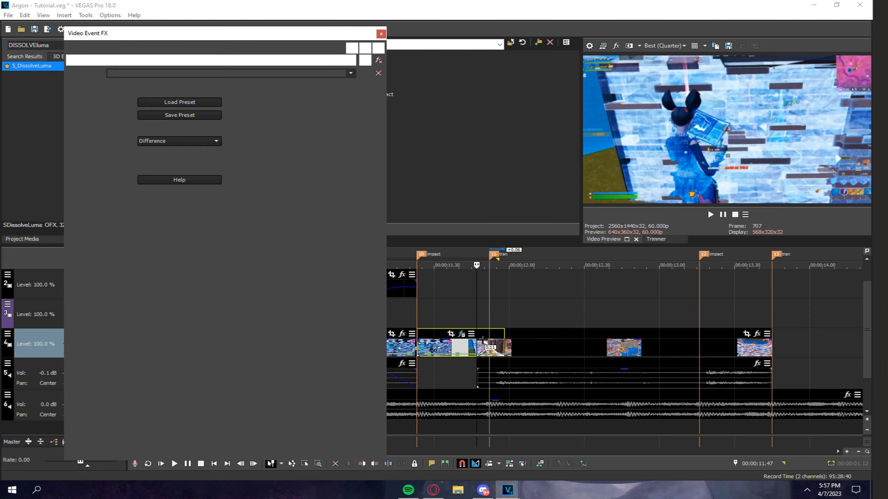
click(382, 34)
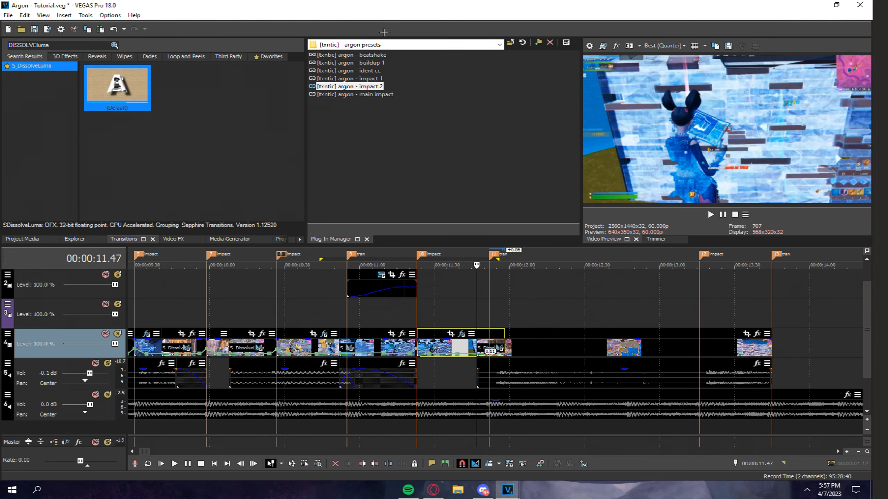
Add a marker at 00:00:12.47, between tran marker 11 and impact marker 12, for the clean 1 clip.
click(675, 332)
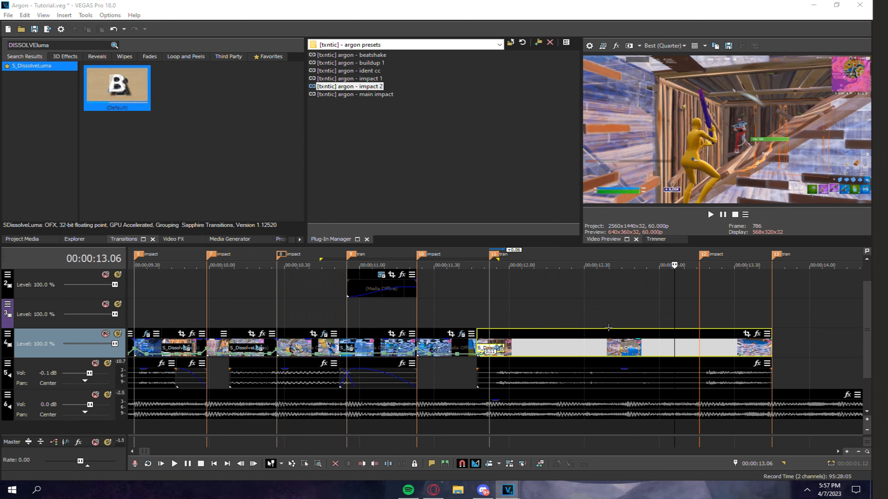
click(629, 322)
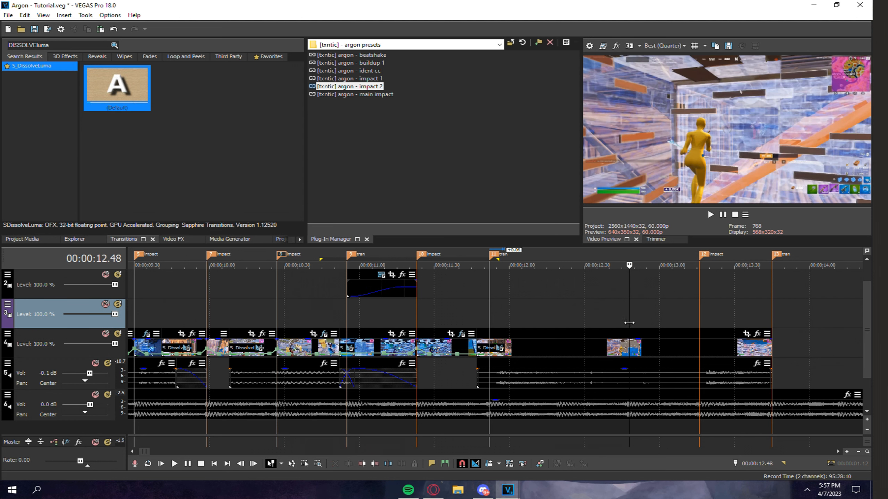
key(Left)
key(m)
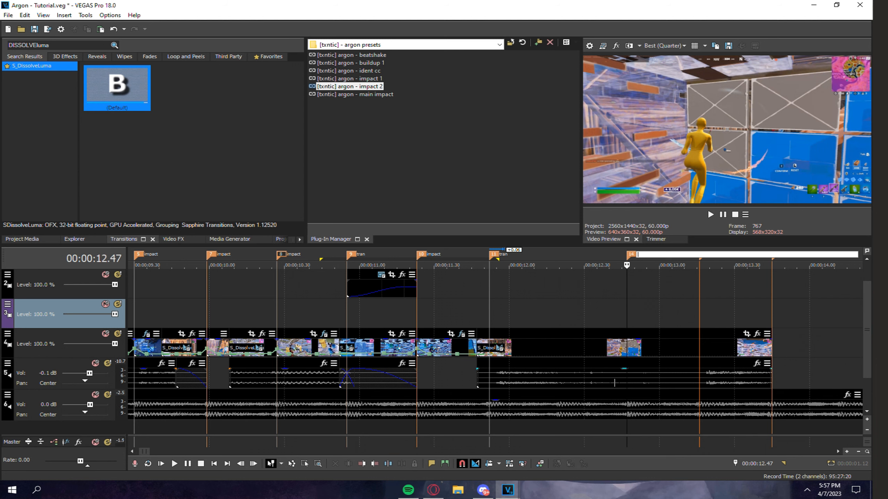
Examine the clean 1 clip's velocity envelope points before, at and after the marker at 00:00:12.47.
click(480, 316)
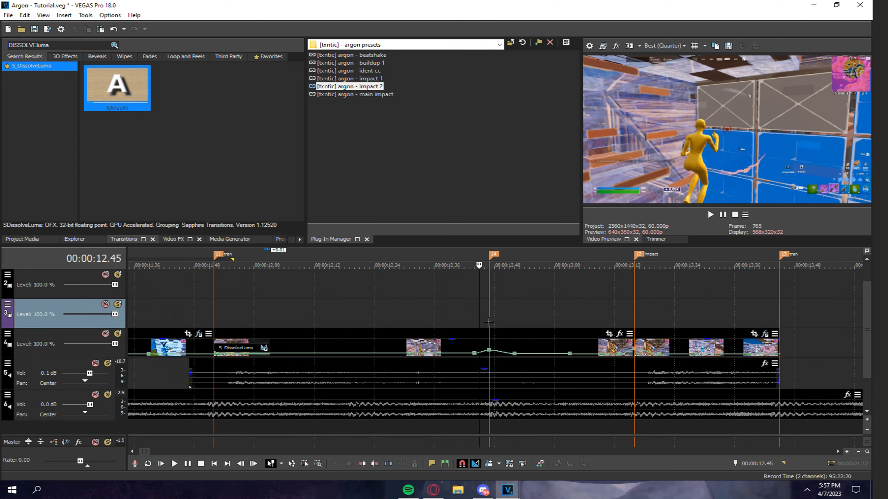
click(488, 321)
scroll(487, 308, up, 2)
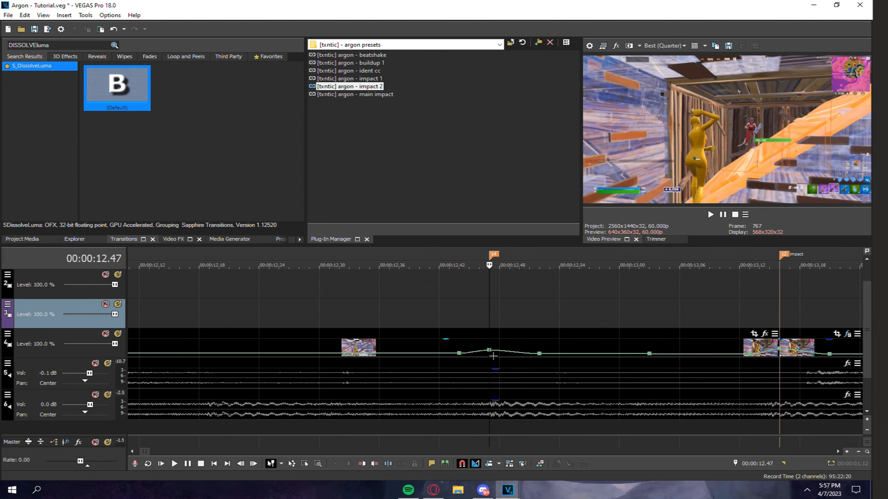
mouse_move(491, 355)
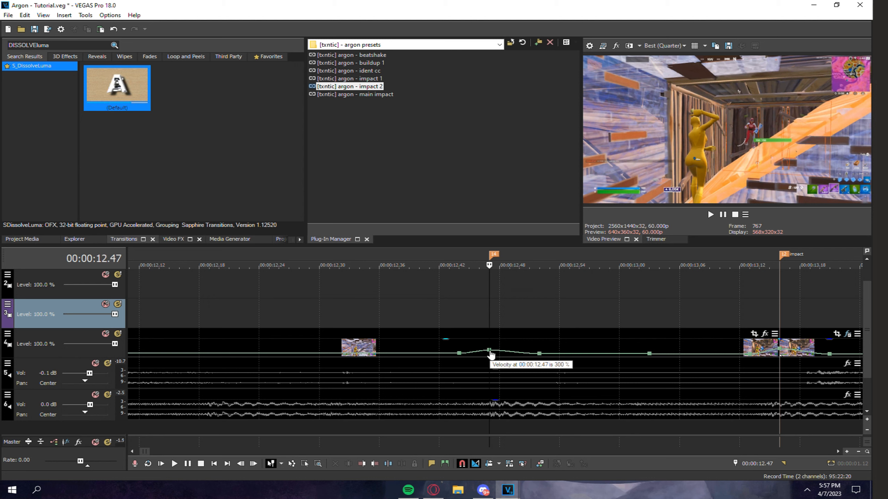
key(Left)
key(Left)
key(Left)
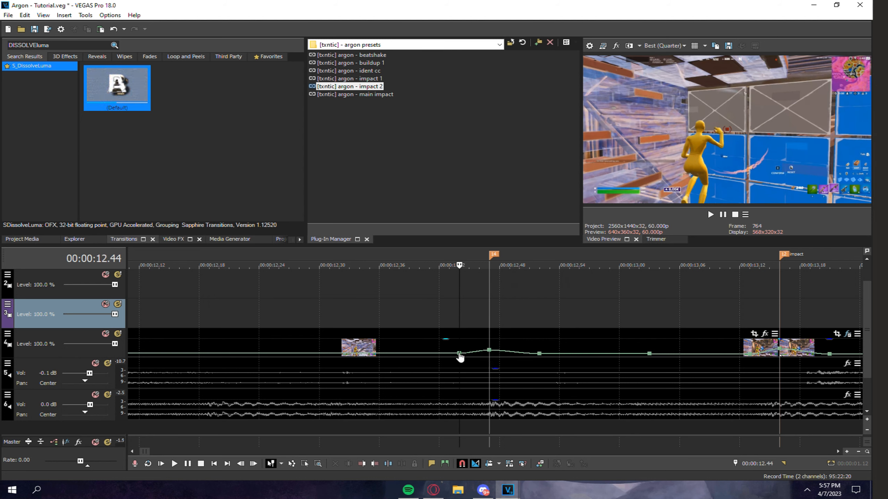
click(532, 355)
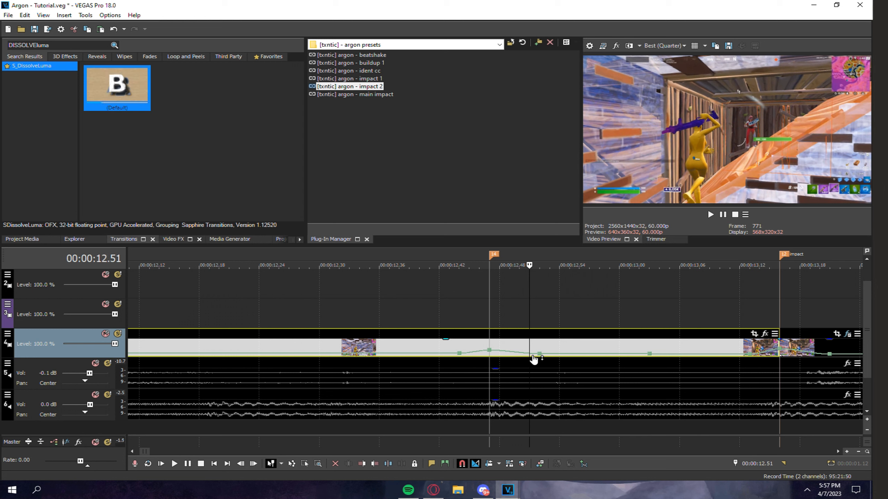
click(540, 355)
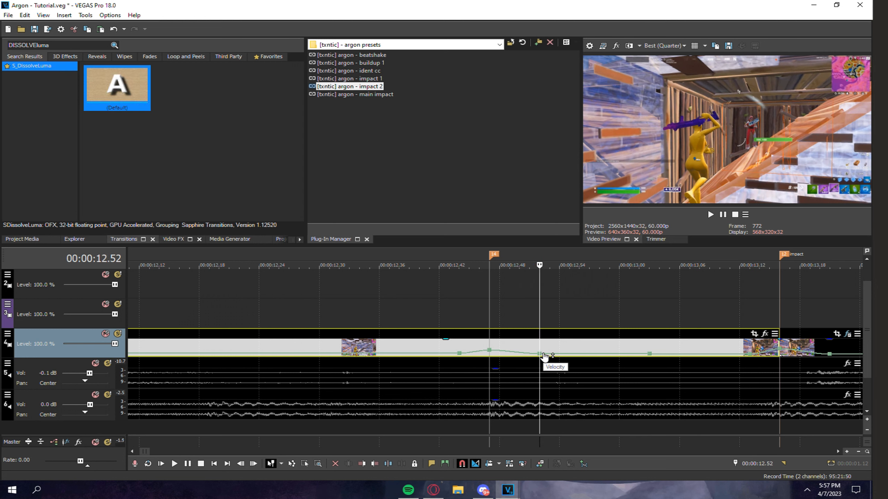
key(Right)
key(Right)
key(Right)
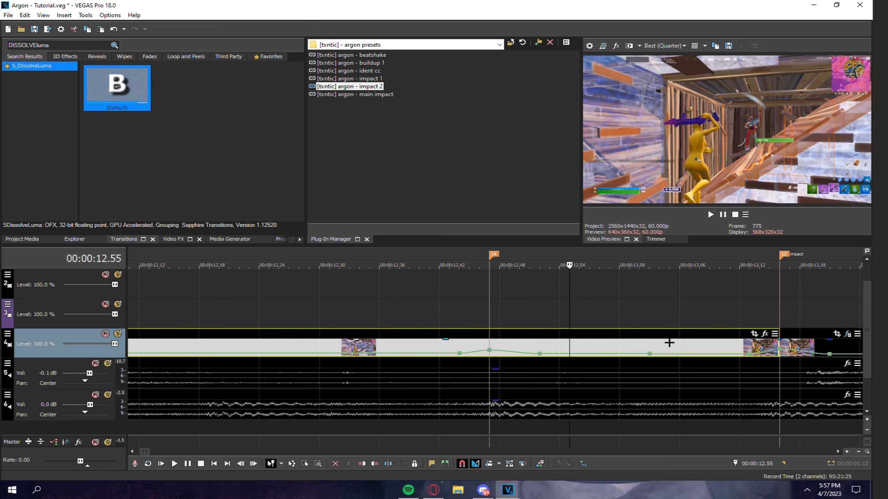
key(Right)
key(Right)
key(Right)
key(Right)
key(Right)
key(Right)
key(Right)
key(Right)
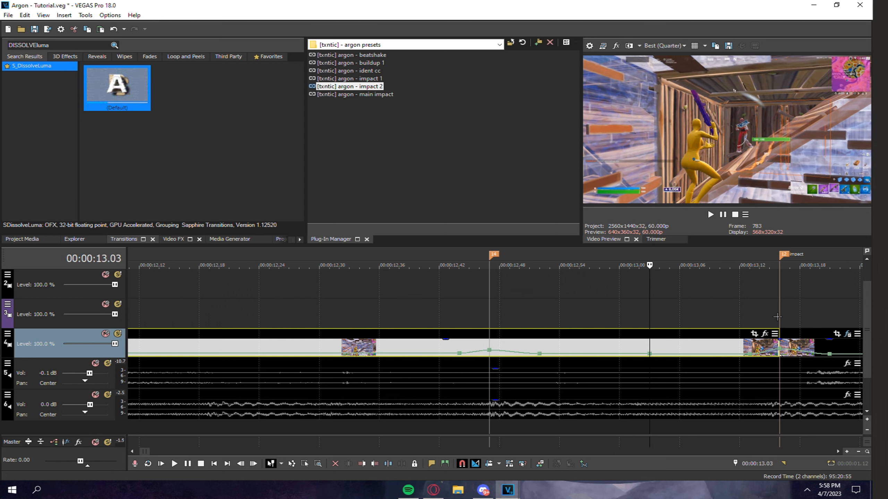
Examine the velocity envelope points on both sides of impact marker 12 and the argon - impact 2 preset.
click(777, 316)
key(Left)
key(Left)
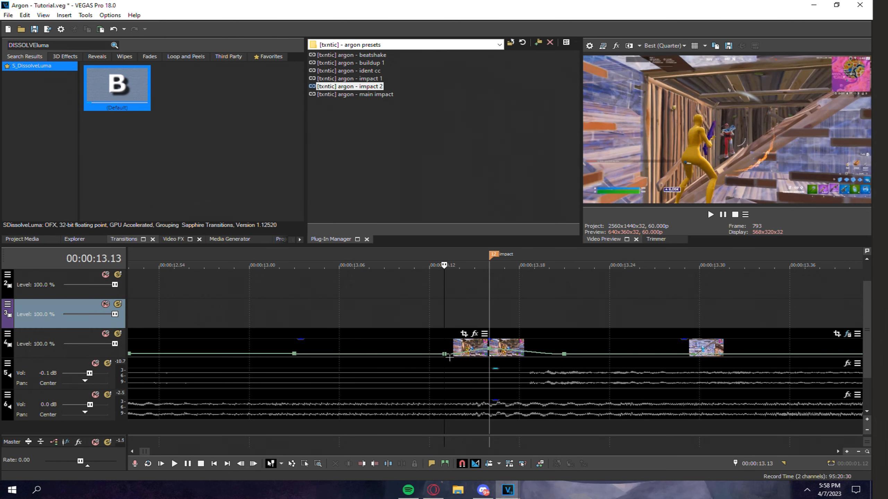
click(490, 346)
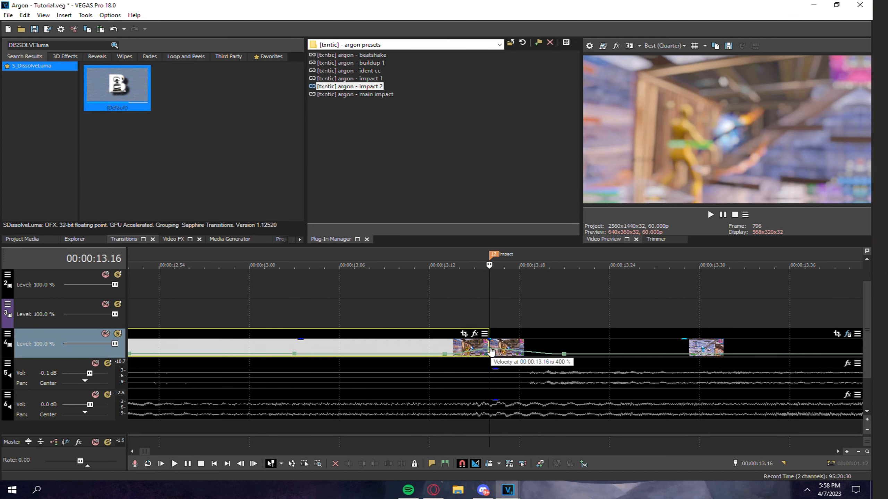
key(Right)
key(Right)
key(Right)
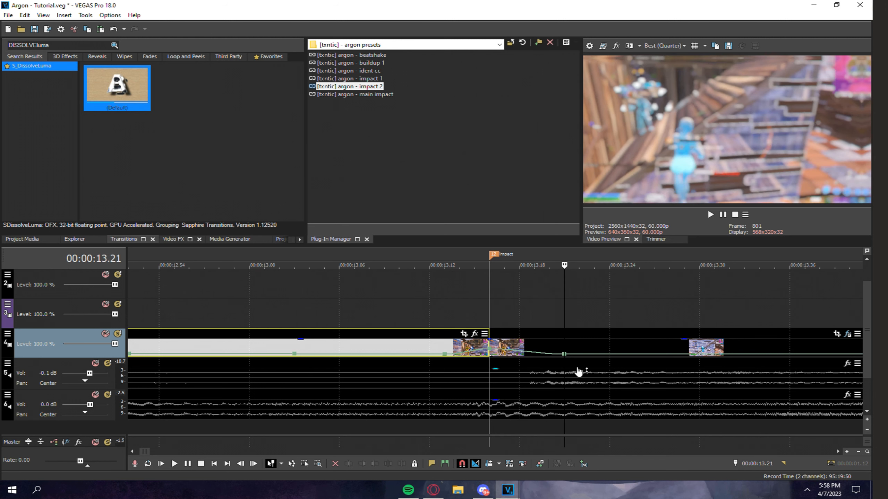
click(565, 354)
scroll(565, 356, down, 3)
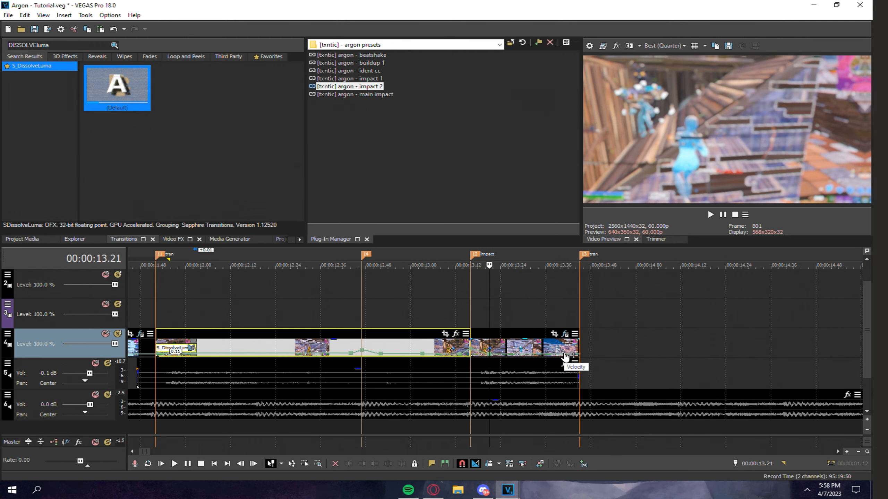
click(471, 312)
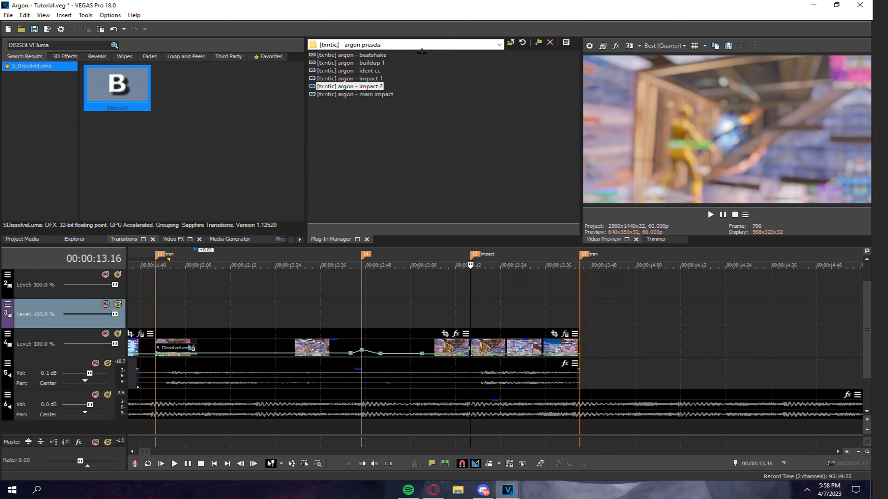
click(372, 86)
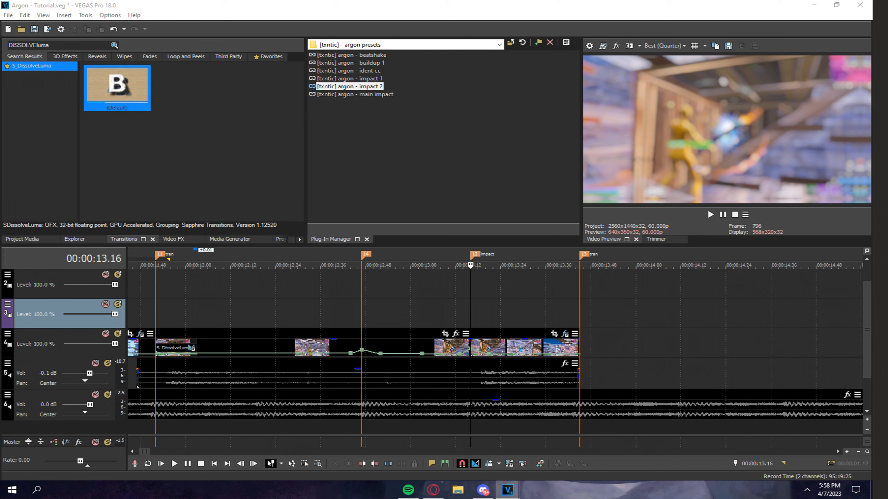
Add a black solid color on track 2, trimmed to span from the marker at 00:00:12.47 to impact marker 12.
click(229, 239)
drag(176, 134, 360, 312)
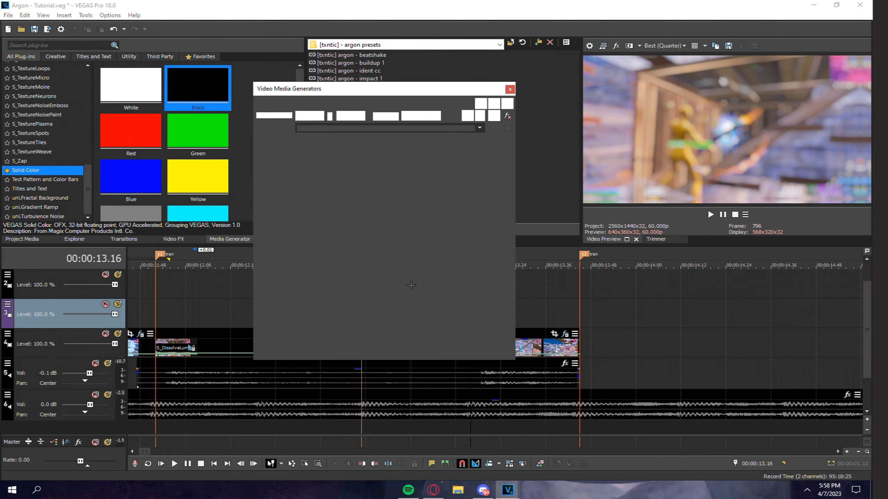
click(508, 87)
scroll(385, 319, down, 3)
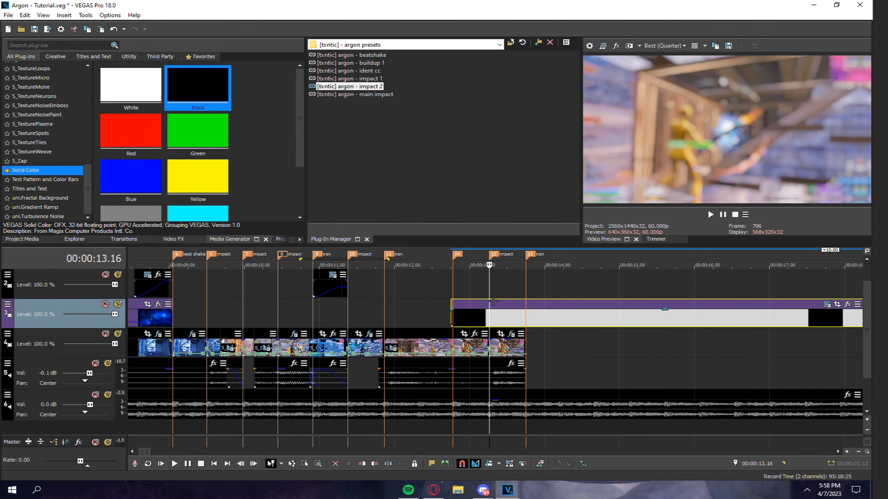
scroll(494, 317, up, 3)
key(s)
key(Delete)
drag(378, 318, 382, 318)
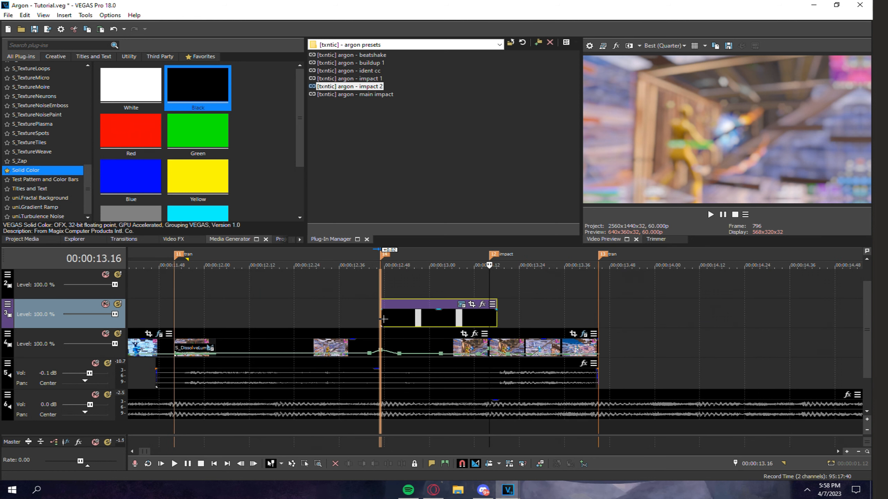
drag(452, 315, 452, 286)
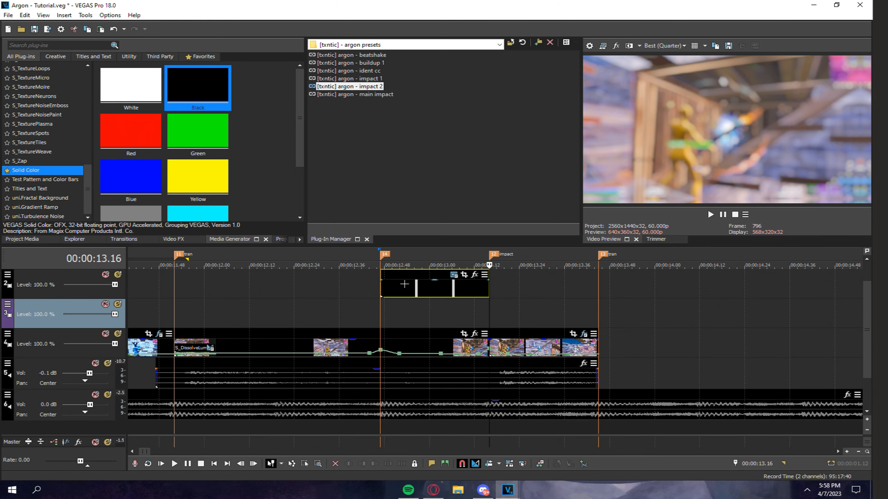
Fade in the black solid color on track 2 over its full length and lower its opacity.
drag(382, 280, 611, 286)
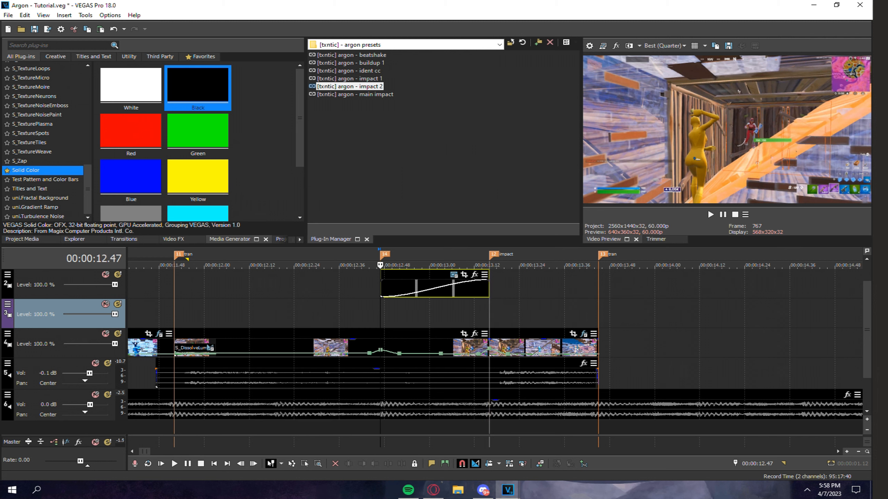
mouse_move(478, 285)
mouse_down()
mouse_move(485, 295)
mouse_move(478, 292)
mouse_up()
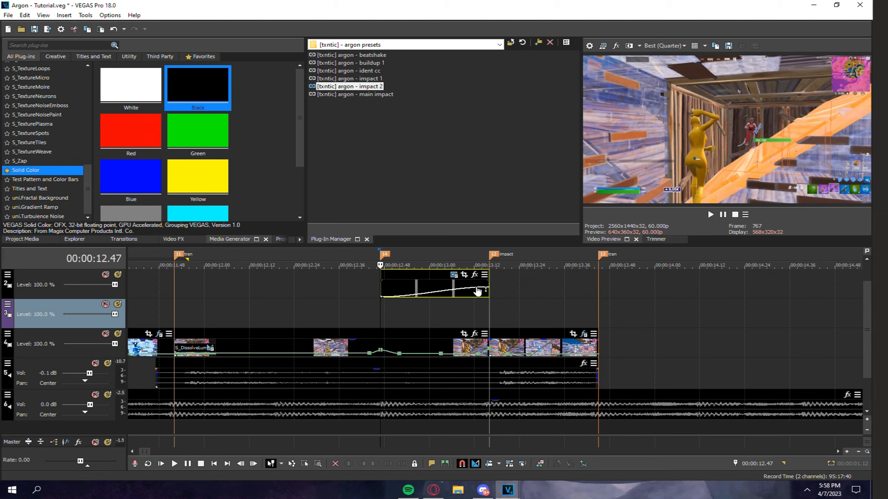
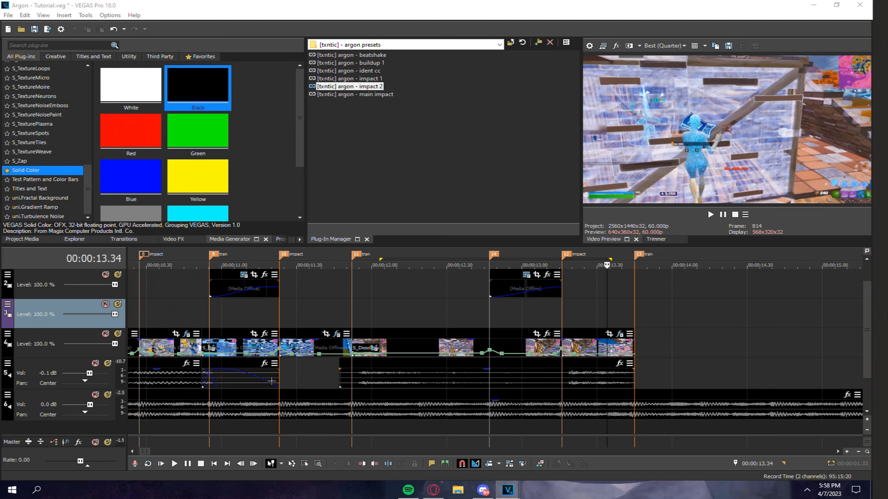
Overlap the win 1 clip with the preceding clip at tran marker 13 and apply the default S_DissolveLuma transition.
scroll(348, 301, down, 5)
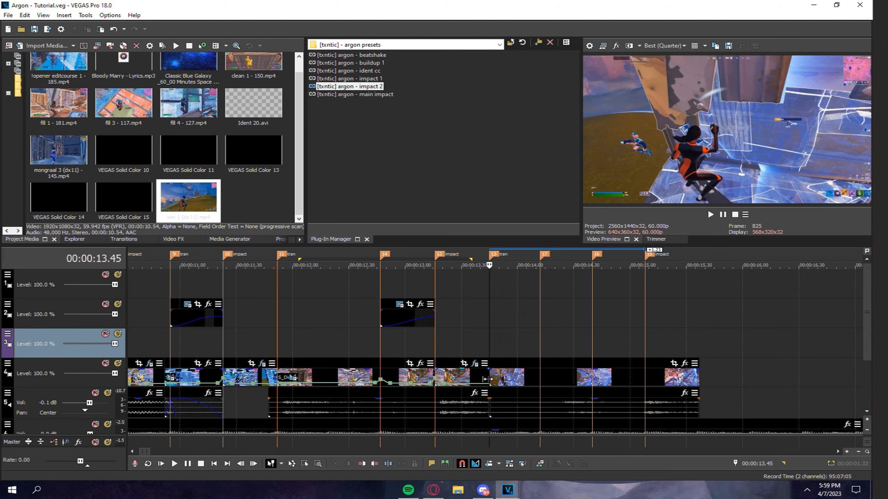
drag(488, 375, 500, 379)
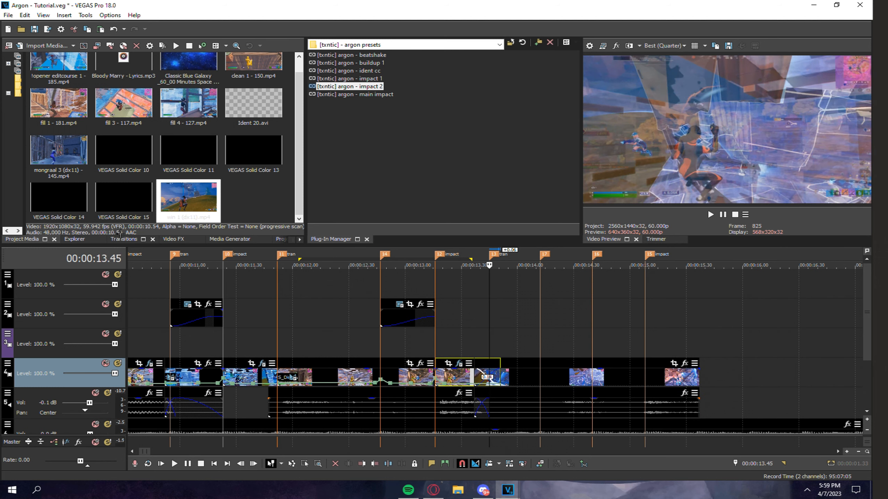
click(120, 238)
drag(441, 349, 488, 376)
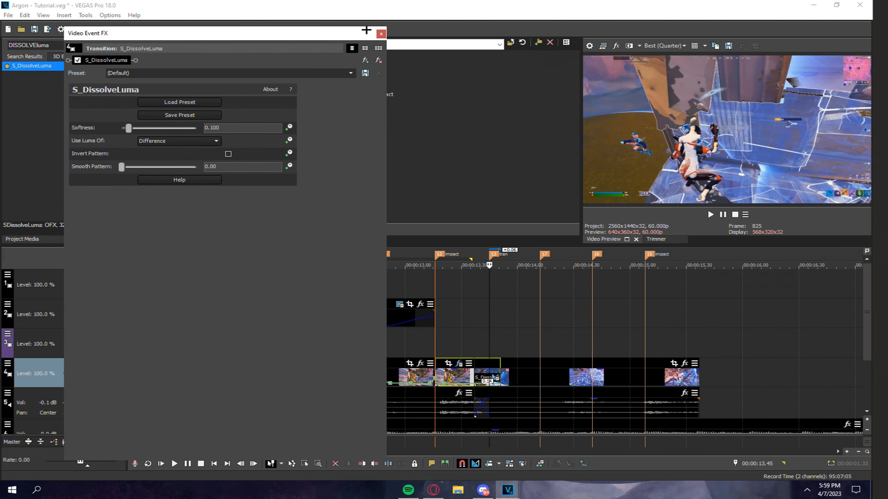
click(380, 33)
Ungroup the win 1 clip from its audio and insert a velocity envelope on it.
click(545, 364)
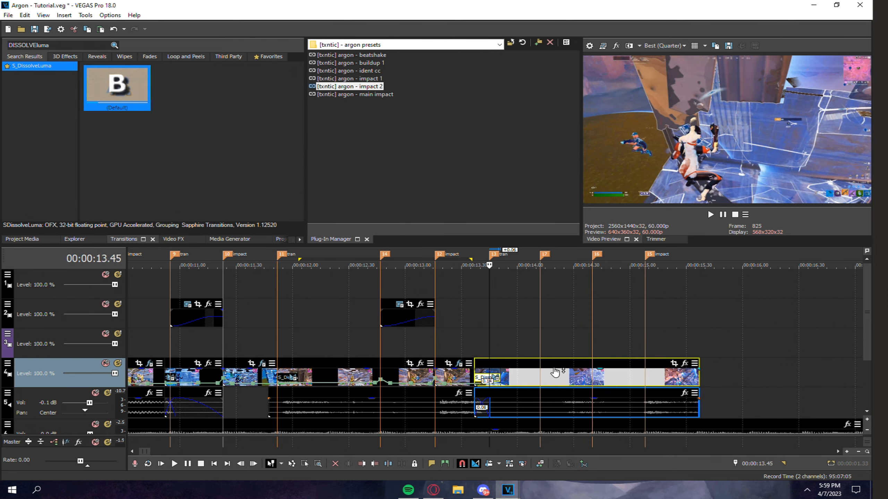
key(u)
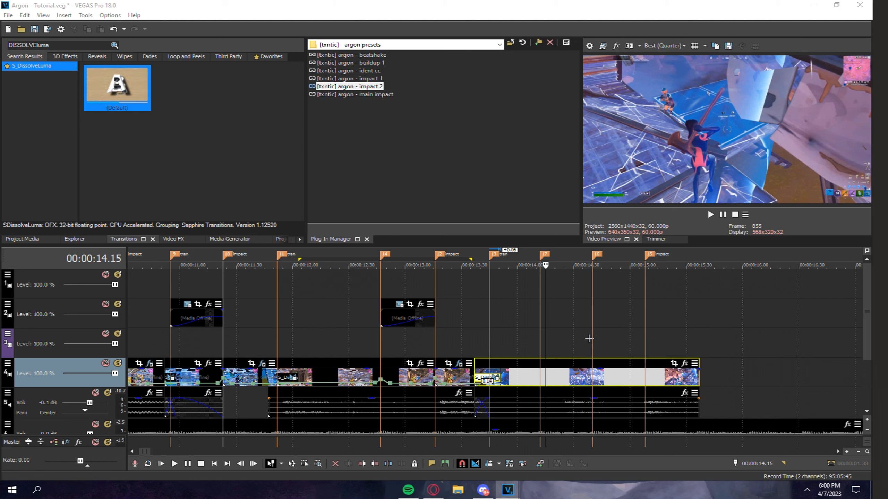
click(594, 364)
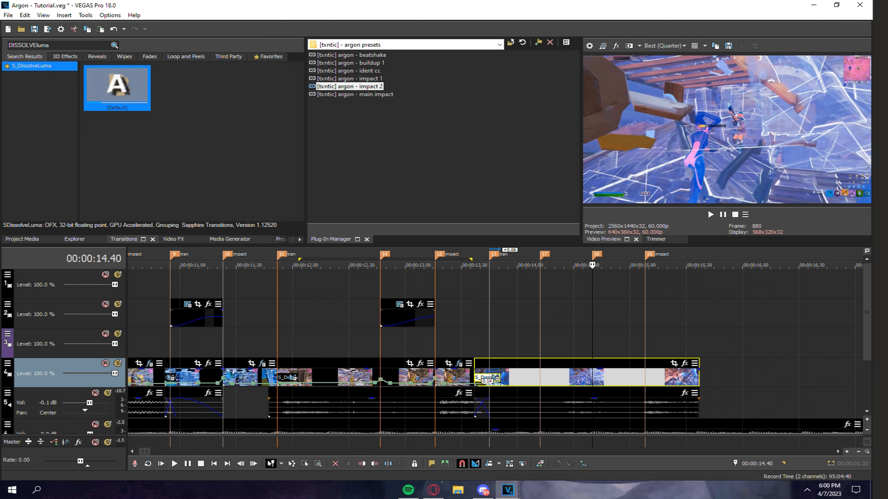
scroll(635, 393, up, 1)
right_click(483, 359)
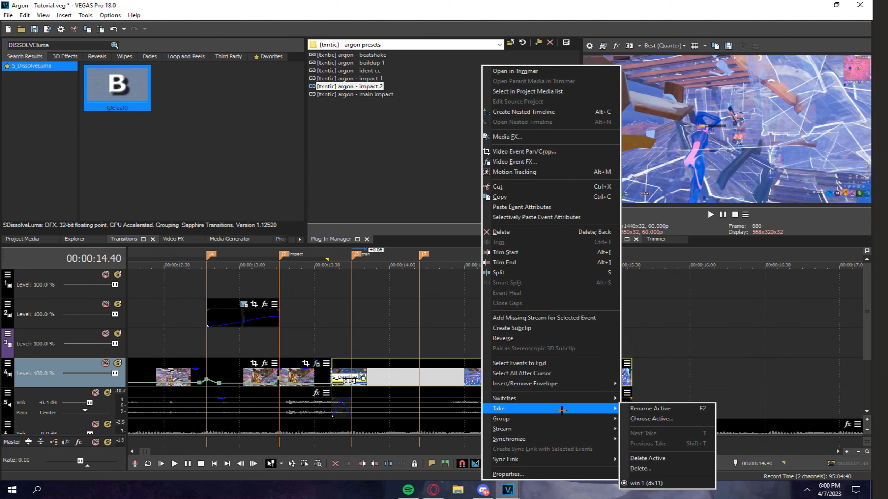
mouse_move(591, 384)
click(639, 384)
Add velocity envelope points before, at and after marker 16 at 00:00:14.40 on the win 1 clip.
double_click(490, 383)
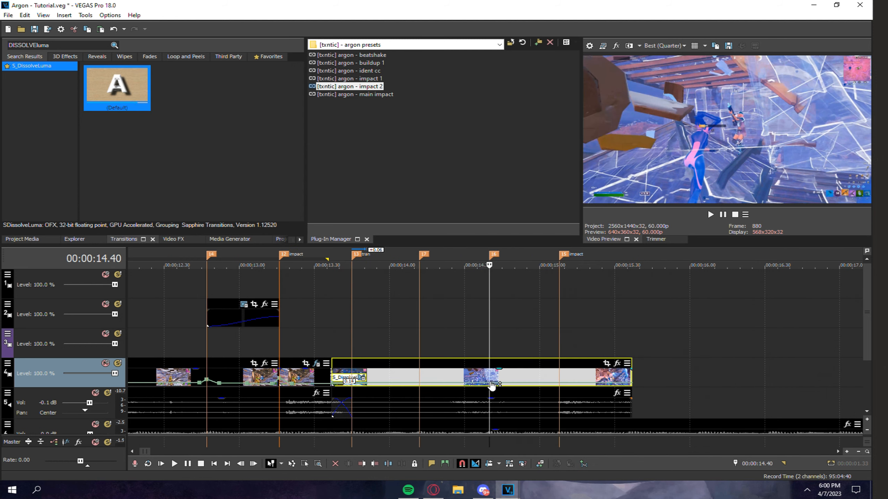
double_click(500, 384)
double_click(473, 383)
click(488, 364)
scroll(489, 371, up, 2)
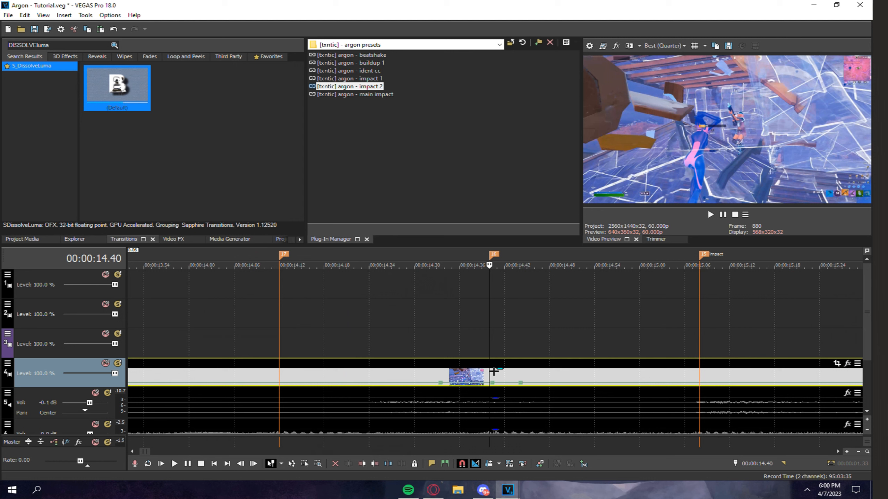
Set the win 1 clip's velocity point at marker 16 to 300%.
right_click(489, 383)
click(524, 259)
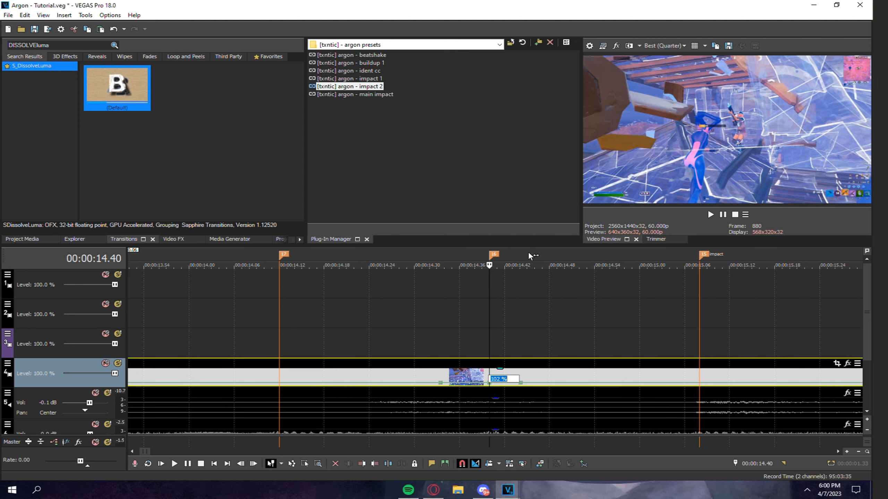
text(400)
key(Return)
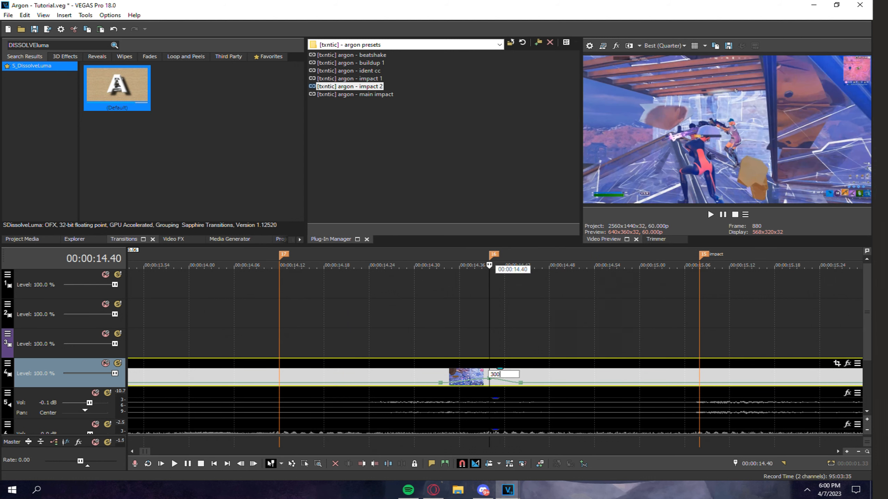
text(300)
key(Return)
key(space)
Examine the win 1 clip's splits and its velocity envelope points around marker 16.
scroll(523, 404, down, 4)
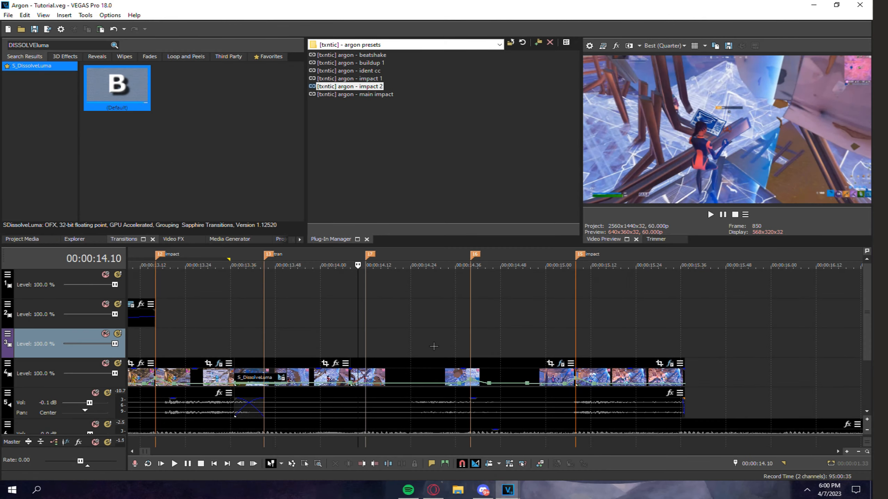
click(465, 343)
scroll(466, 343, up, 3)
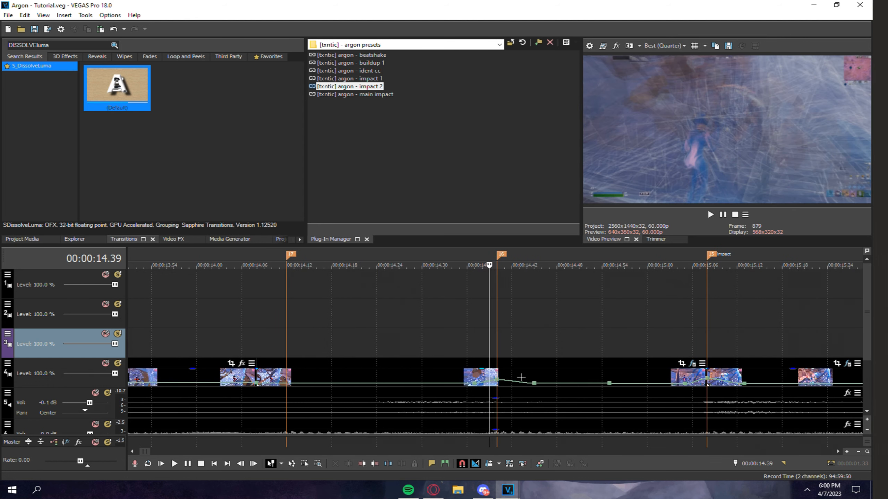
drag(441, 319, 452, 320)
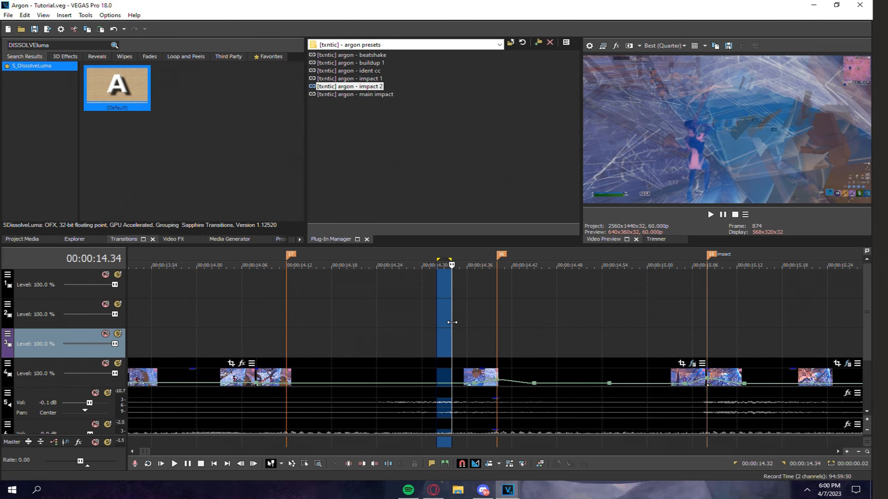
click(492, 363)
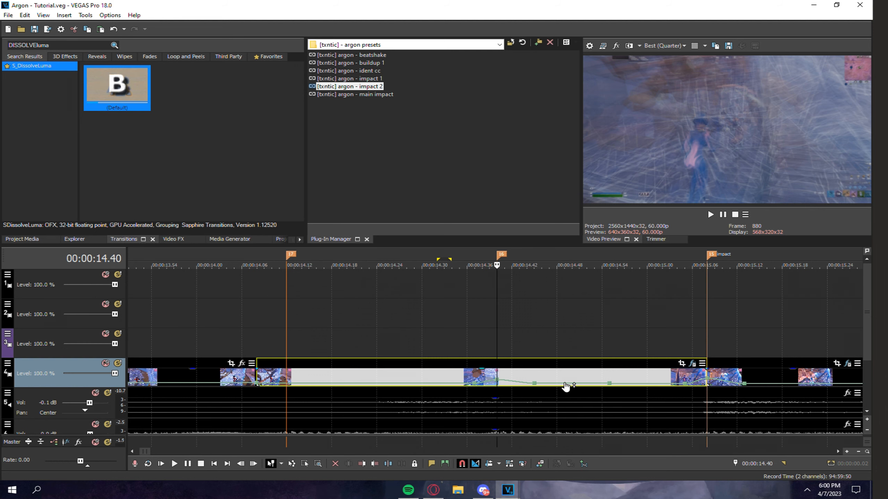
scroll(212, 387, down, 8)
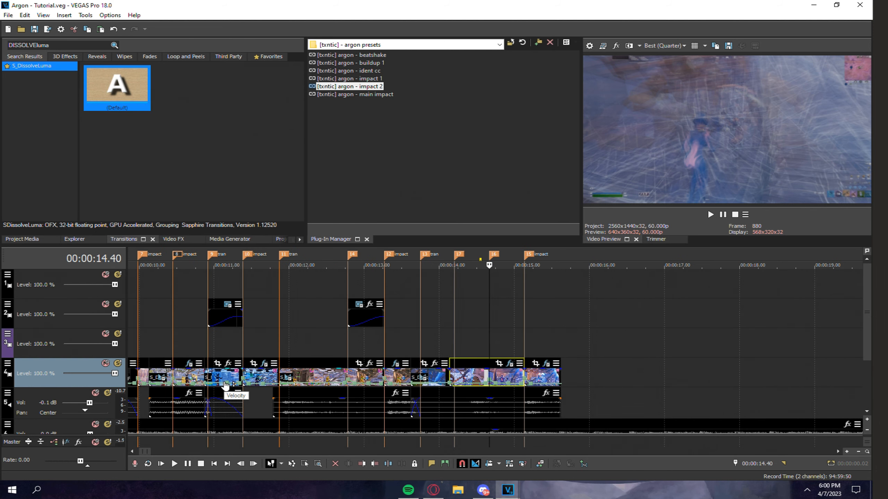
Examine the earlier buildup section at marker 3 as a reference for the section around marker 16.
click(181, 346)
scroll(180, 346, up, 5)
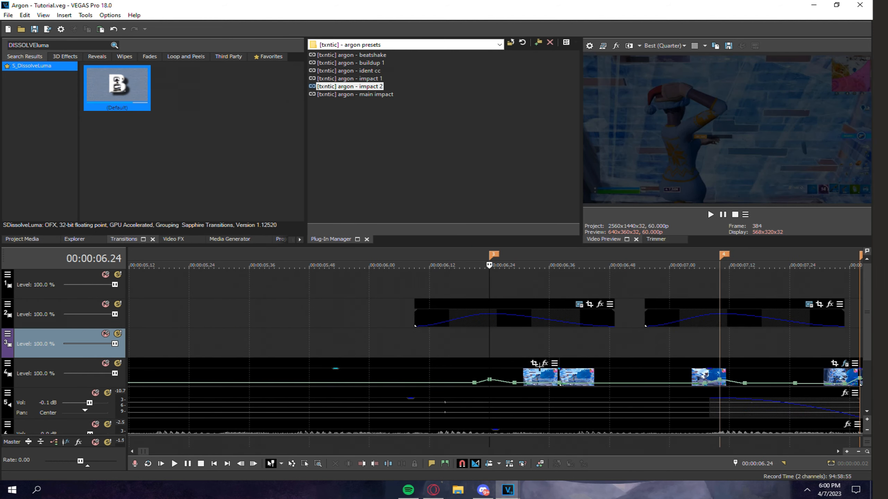
key(space)
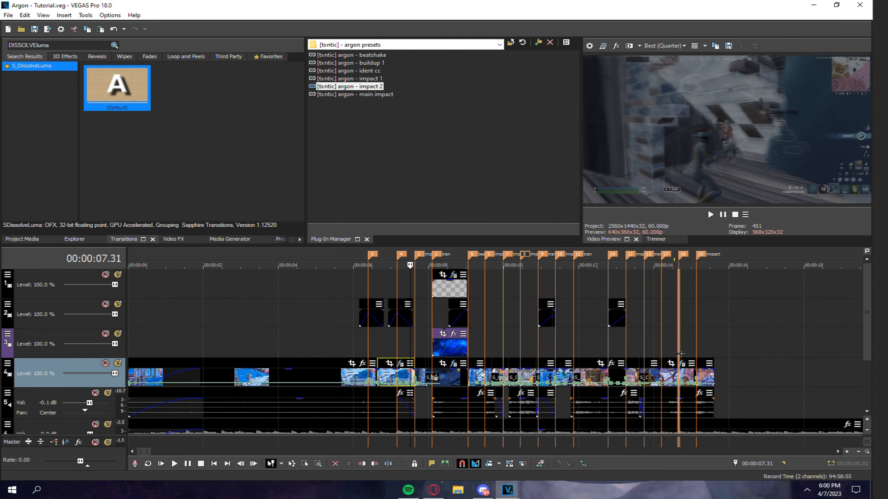
scroll(596, 352, up, 3)
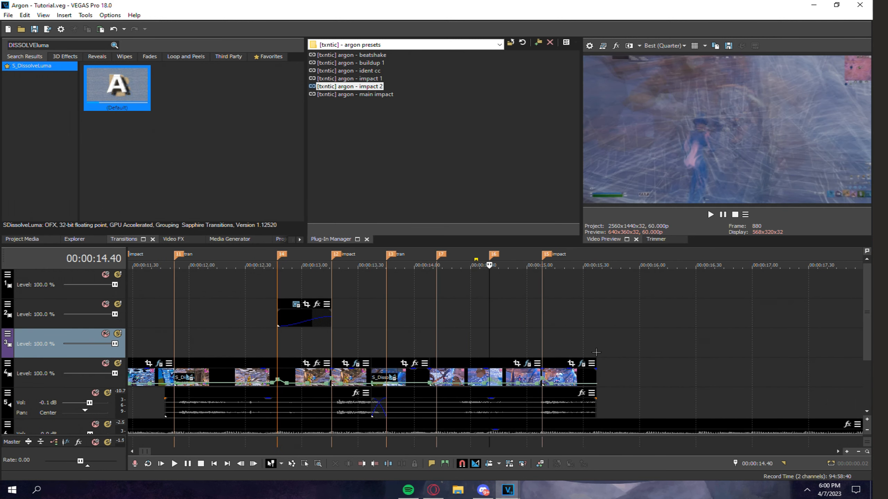
scroll(596, 352, up, 2)
Examine the argon - buildup 1 preset for the clip at marker 16 and argon - main impact for impact marker 15.
click(500, 363)
drag(371, 64, 396, 80)
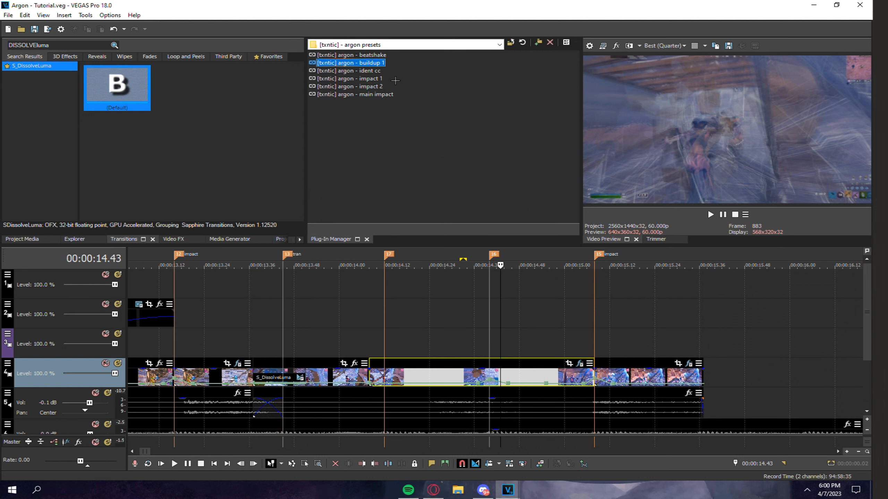
click(605, 340)
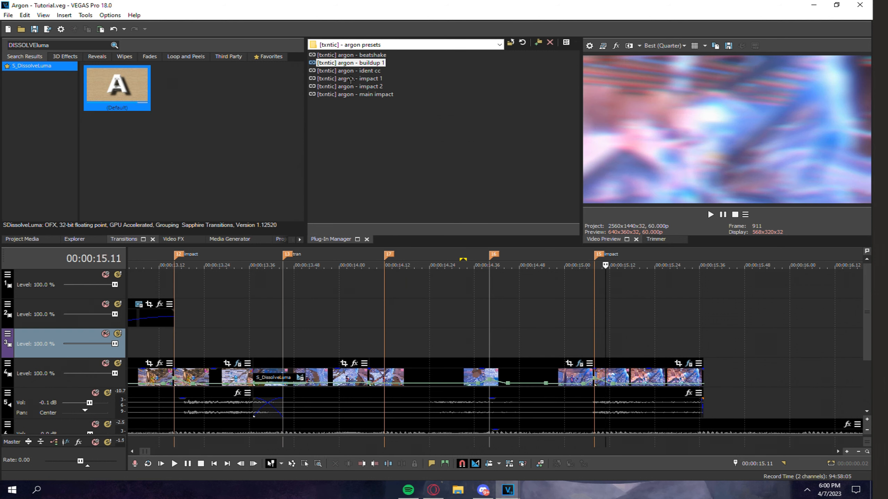
scroll(550, 307, down, 2)
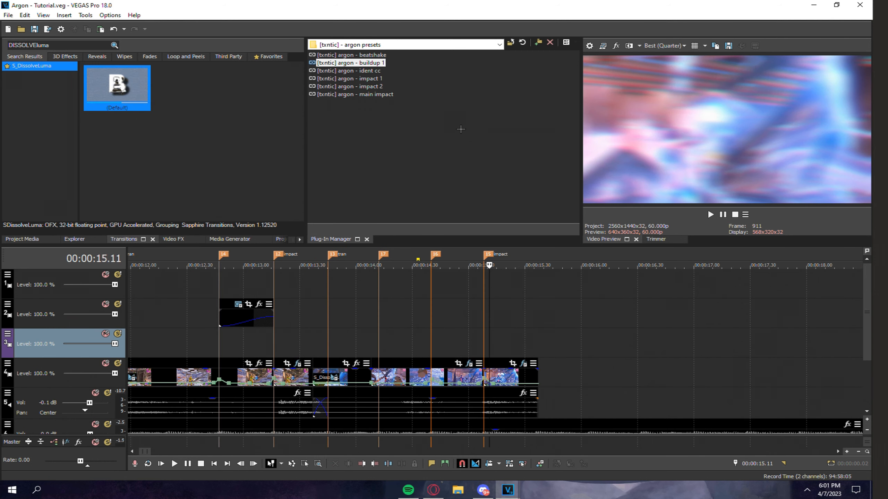
click(354, 94)
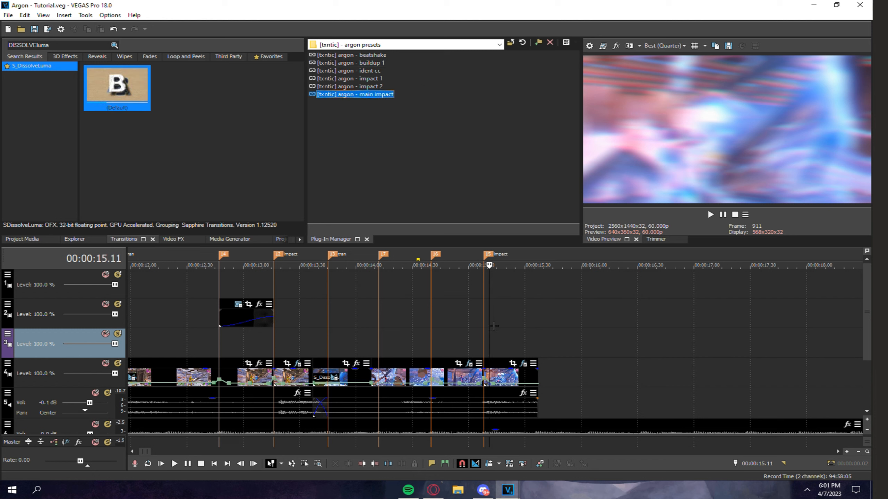
click(391, 349)
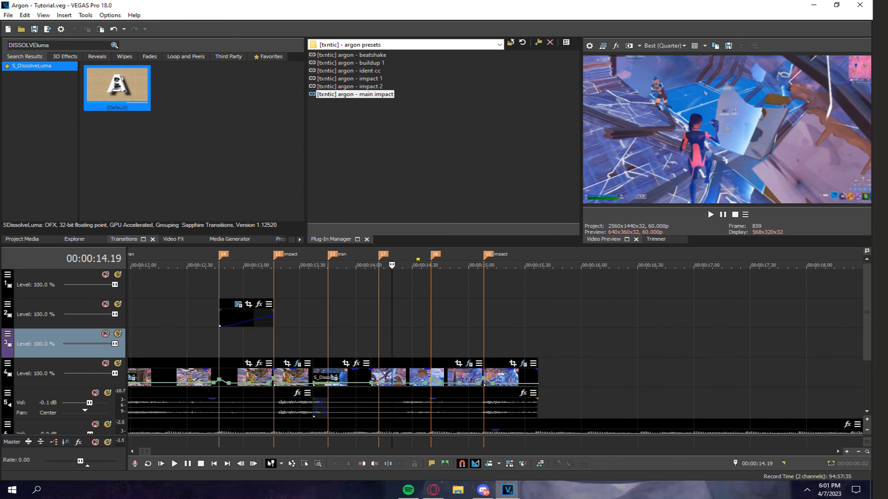
Copy the black fade event at marker 3 and paste it on track 2 near marker 17 as a new copy.
scroll(494, 343, down, 5)
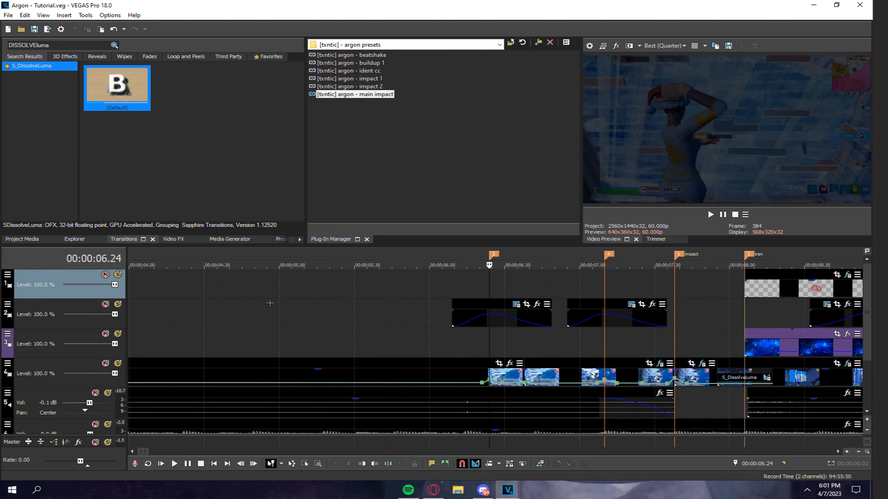
click(502, 301)
scroll(502, 301, down, 6)
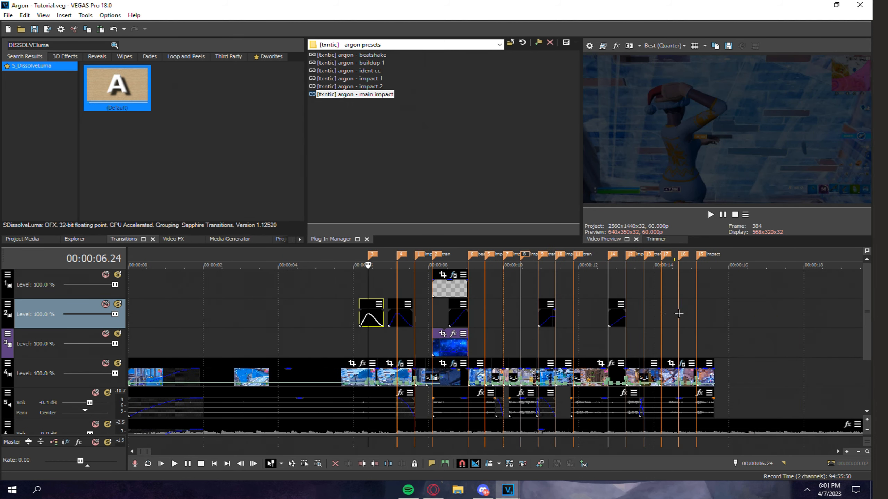
click(659, 315)
scroll(659, 314, up, 6)
key(ctrl+v)
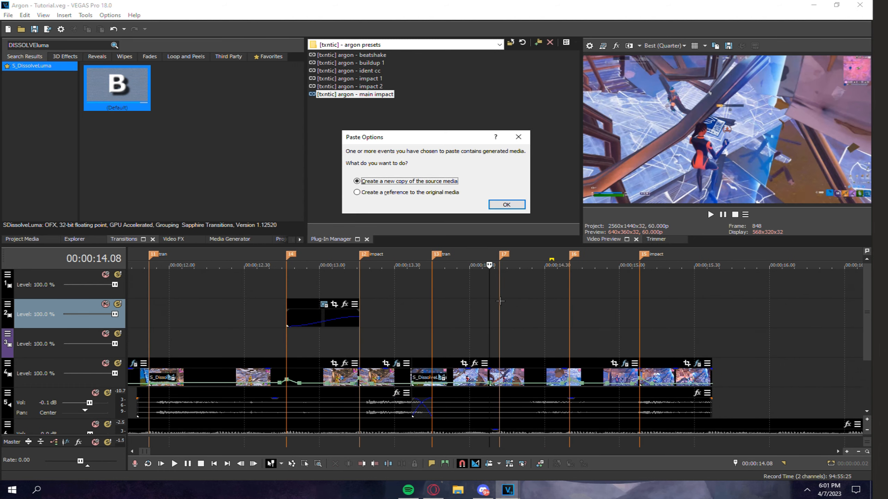
click(505, 205)
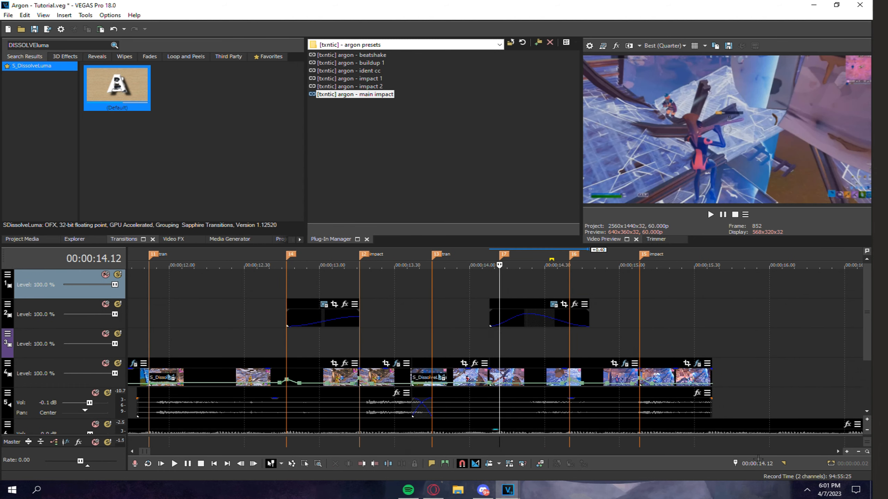
Move the pasted black fade so it starts 15 frames before marker 17, at 00:00:13.57.
text(-15)
key(Return)
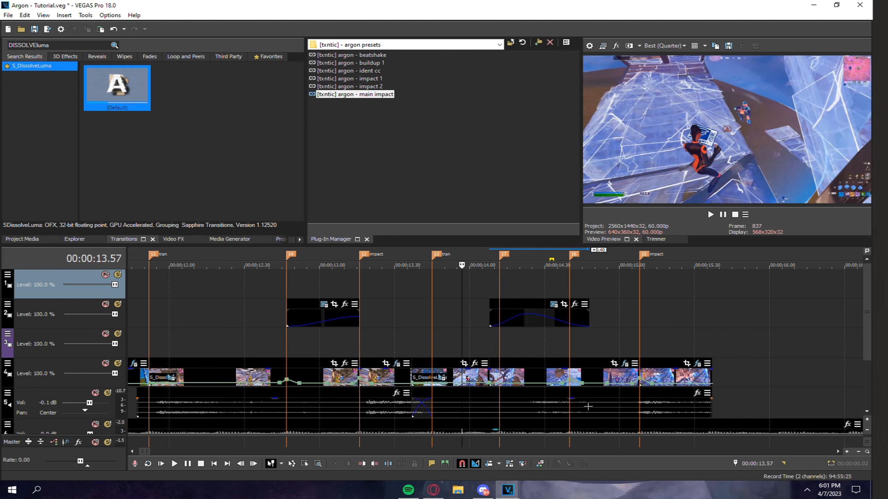
drag(527, 310, 481, 300)
Paste another copy of the black fade and place it on track 1, starting 15 frames before marker 16.
click(498, 205)
click(498, 205)
click(573, 254)
key(ctrl+g)
text(-15)
key(Return)
drag(480, 304, 543, 298)
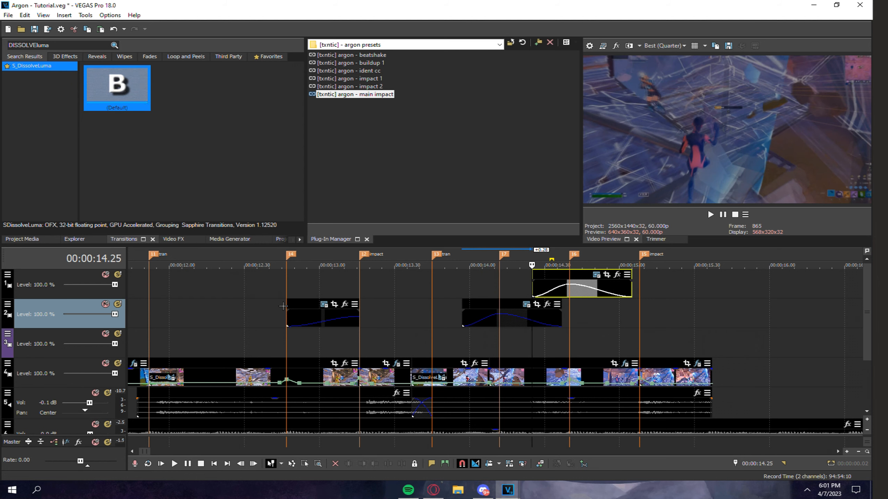
Insert a new video track above the others and add a black solid color on it at marker 16.
right_click(52, 275)
click(74, 294)
click(181, 238)
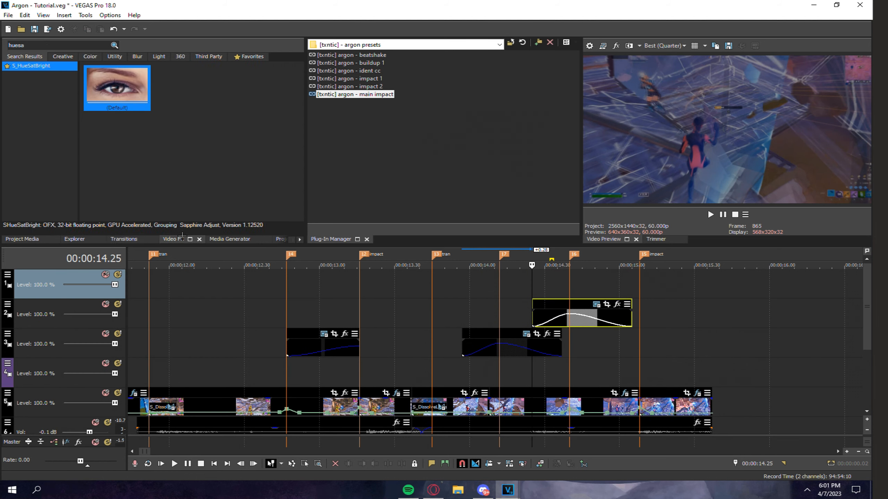
click(225, 237)
mouse_move(197, 94)
mouse_down()
mouse_move(559, 245)
mouse_move(574, 283)
mouse_up()
click(510, 89)
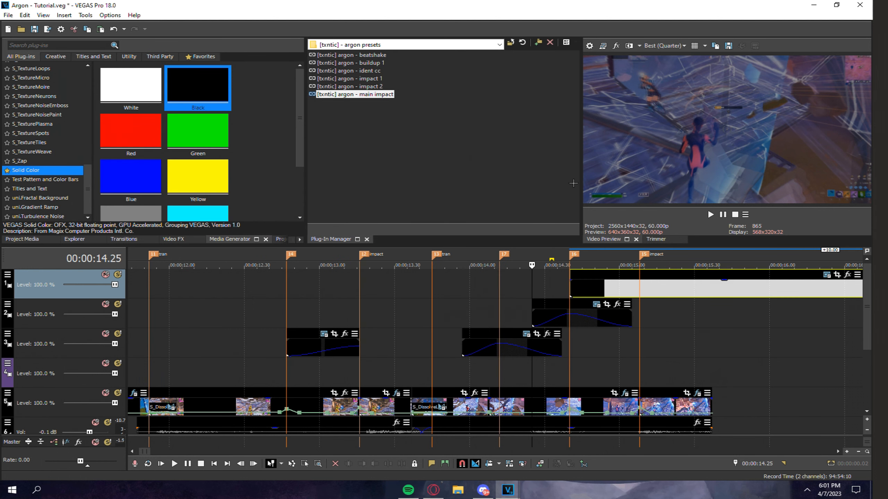
Trim the black solid on the top track so it spans marker 16 to marker 15.
click(633, 273)
key(s)
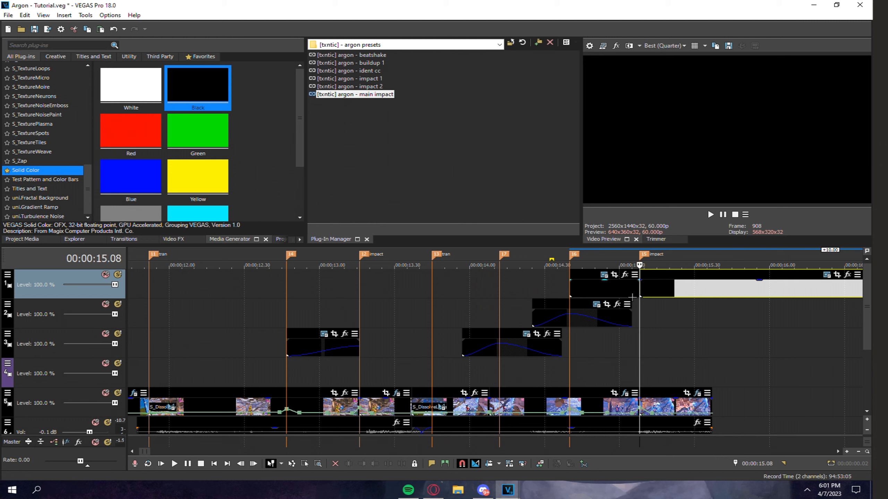
key(Delete)
drag(609, 281, 636, 291)
scroll(674, 403, up, 2)
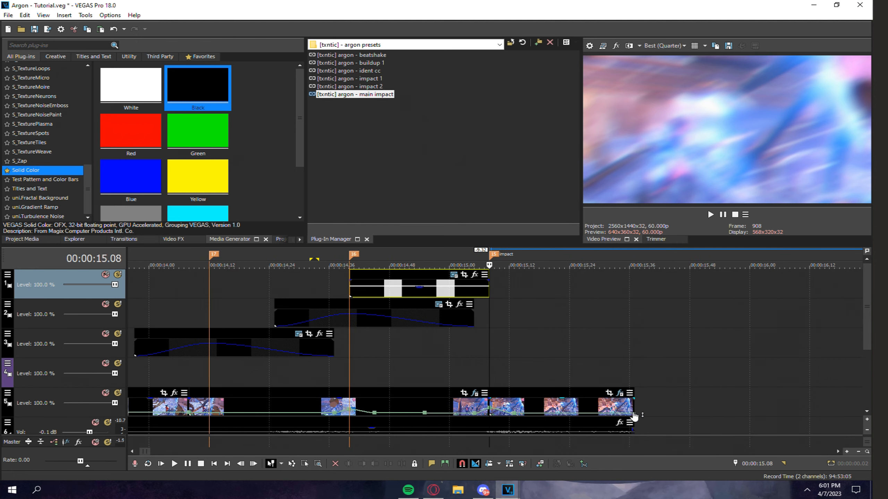
Move the top black solid's start edge to 00:00:14.45, fade it in across its full length and change its fade curve.
double_click(757, 464)
key(Return)
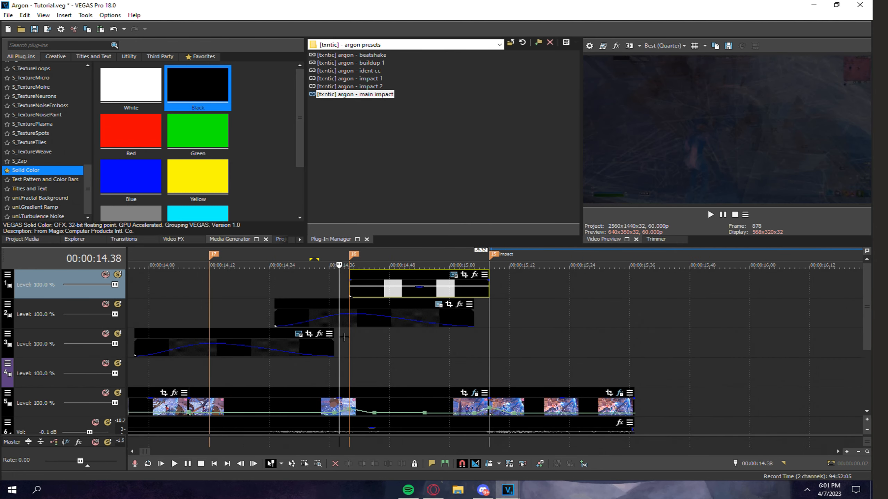
click(353, 266)
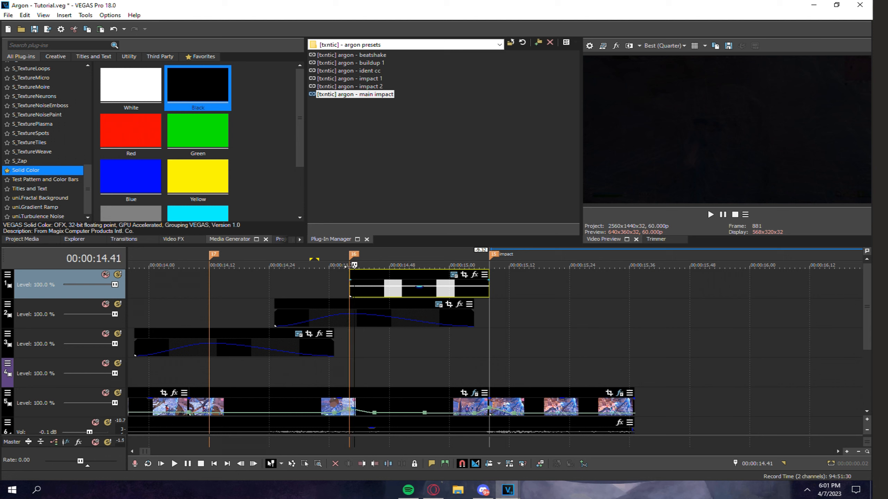
key(Right)
key(Right)
drag(350, 292, 485, 300)
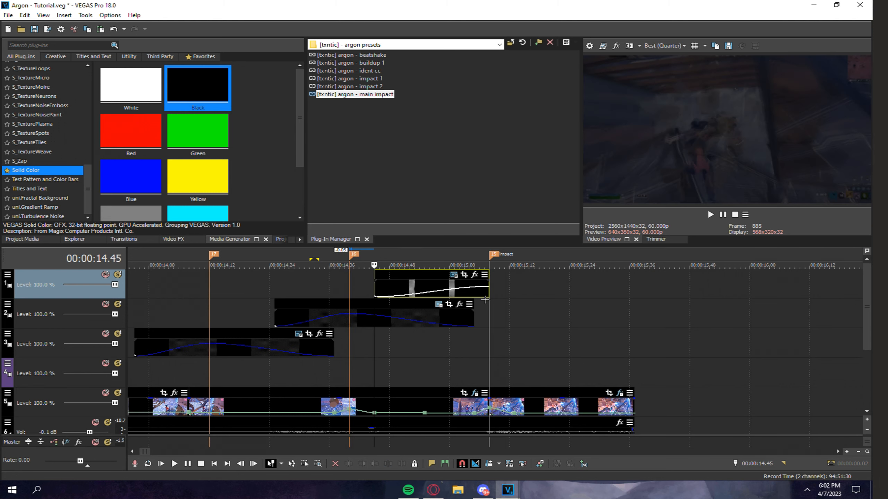
right_click(477, 288)
click(494, 296)
Play back the section leading into marker 15 and save the project.
scroll(496, 346, down, 3)
drag(357, 370, 560, 370)
key(space)
key(space)
key(ctrl+s)
click(532, 360)
scroll(400, 377, down, 1)
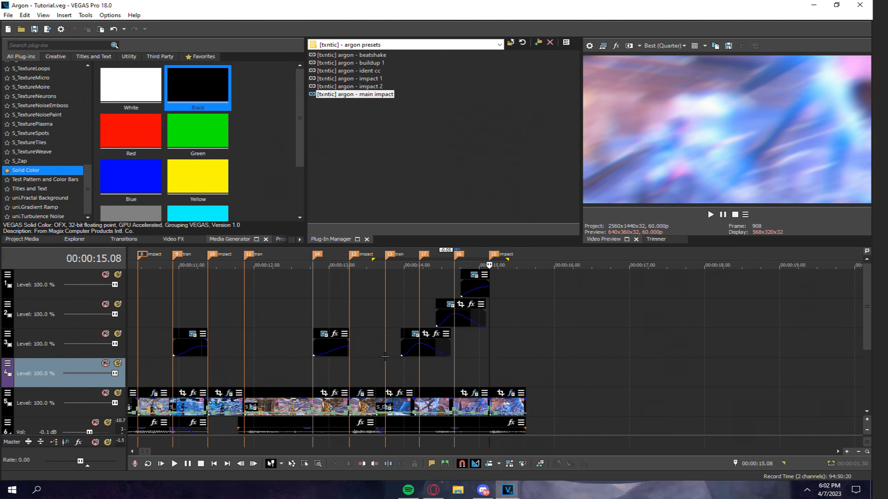
Split the song at 00:00:20.27 and delete everything after the split.
scroll(385, 356, down, 2)
scroll(454, 373, down, 3)
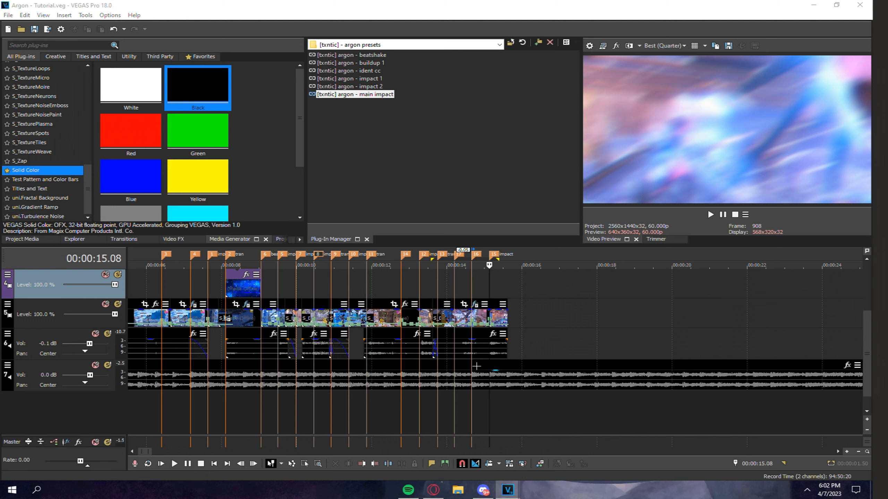
drag(604, 323, 689, 334)
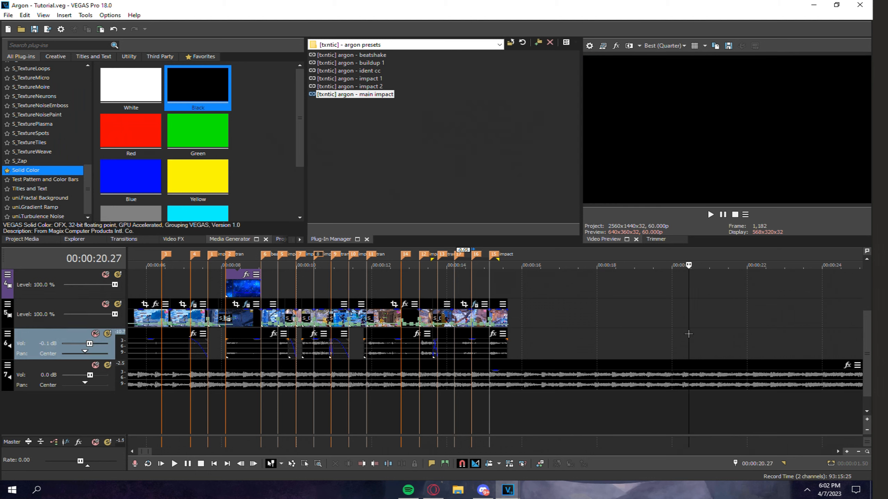
key(s)
click(716, 374)
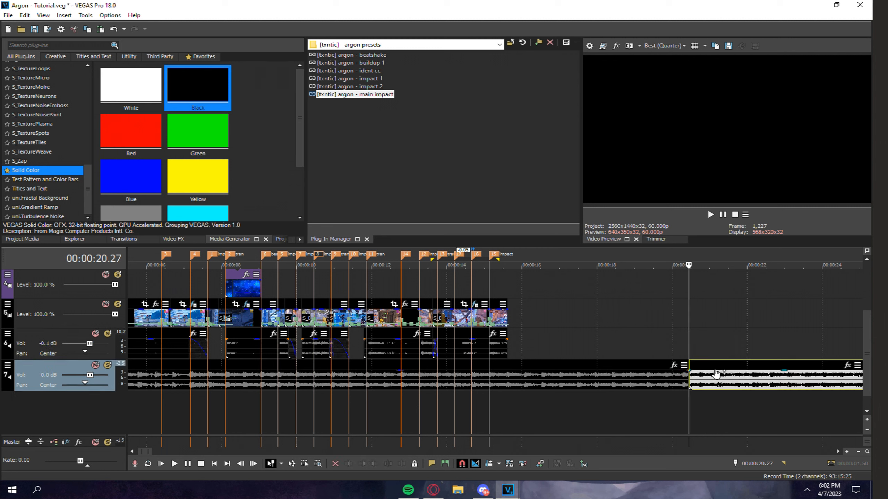
key(Delete)
Fade the song out from the end of the last clip with an inward-curving fade and preview it.
drag(689, 371, 517, 373)
right_click(517, 373)
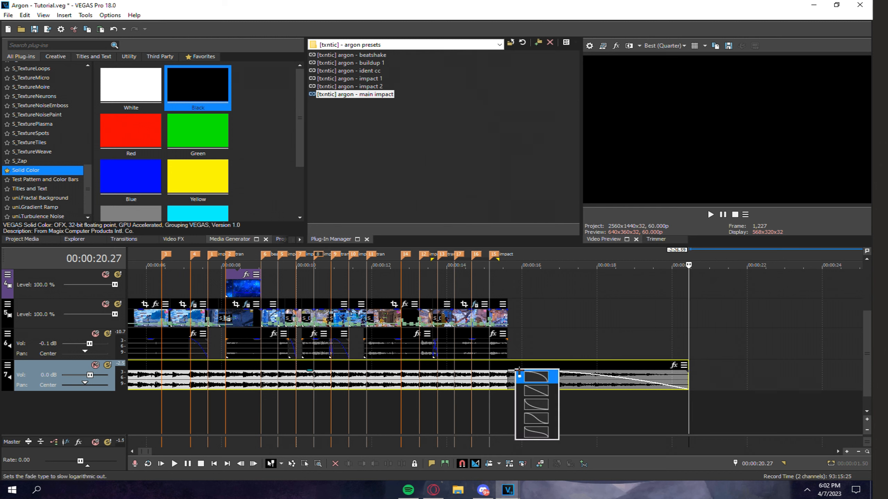
click(537, 403)
click(508, 409)
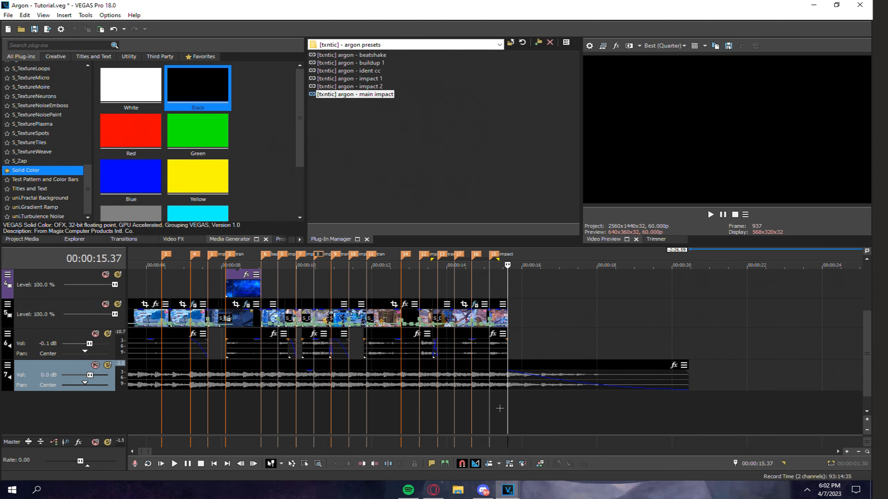
key(space)
key(space)
click(575, 348)
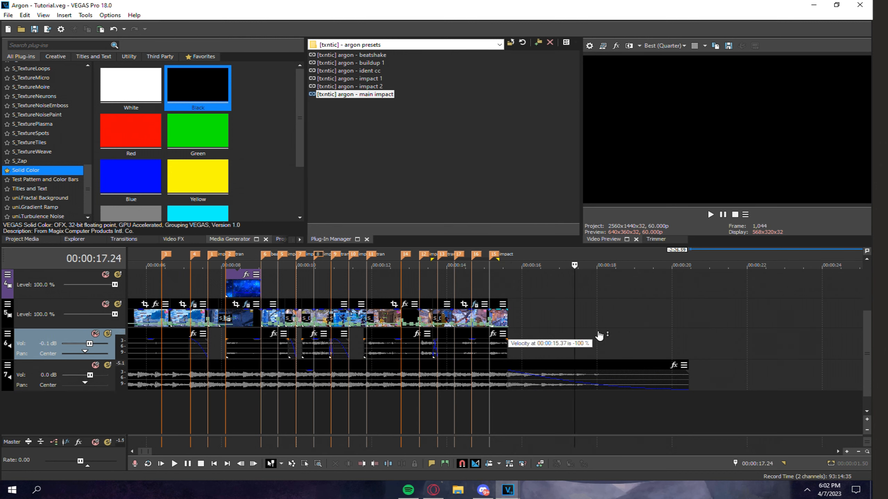
Split the song at markers 2 and 6 and move the section between them onto a new audio track.
click(513, 309)
scroll(514, 309, up, 2)
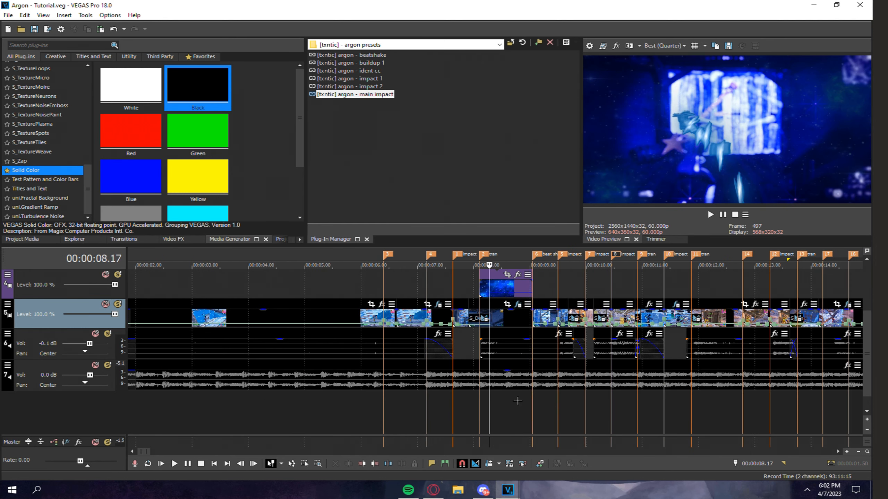
drag(237, 392, 598, 414)
click(567, 406)
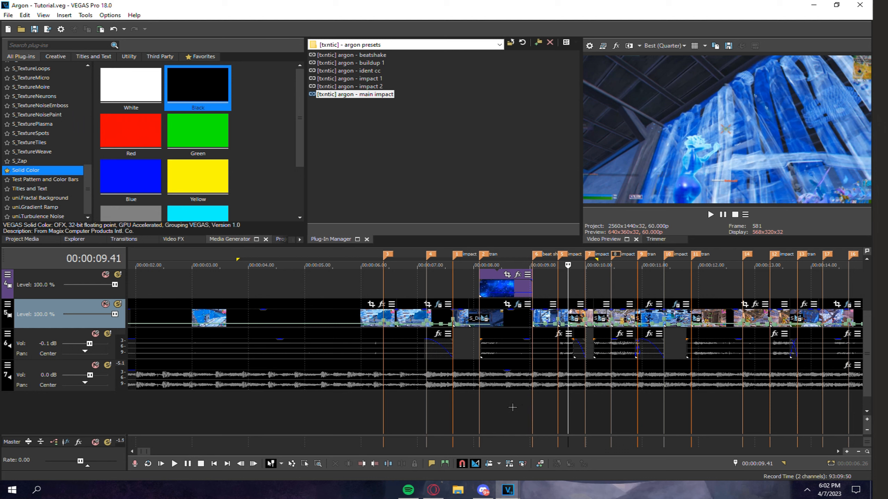
click(484, 373)
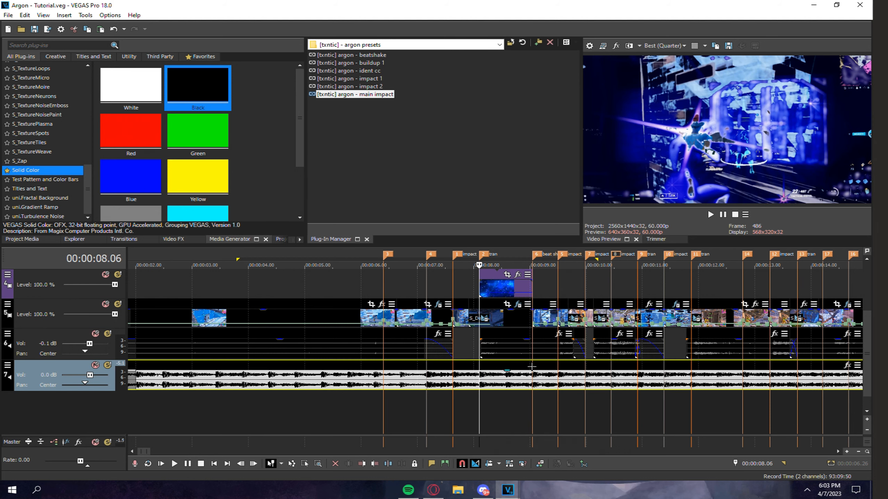
key(s)
click(532, 367)
key(s)
drag(486, 363, 491, 405)
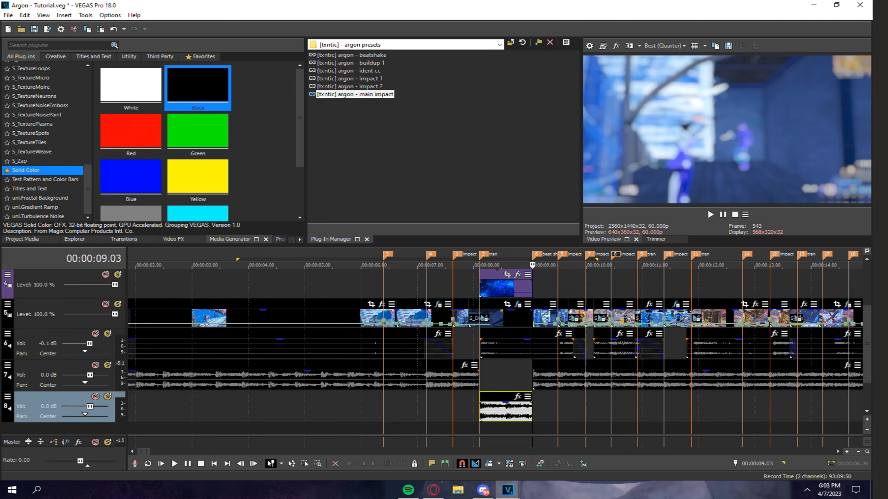
Open the track FX chooser for audio track 8 and select the "! Txntic (New Style) Pitch Stiff" package.
right_click(16, 407)
click(99, 311)
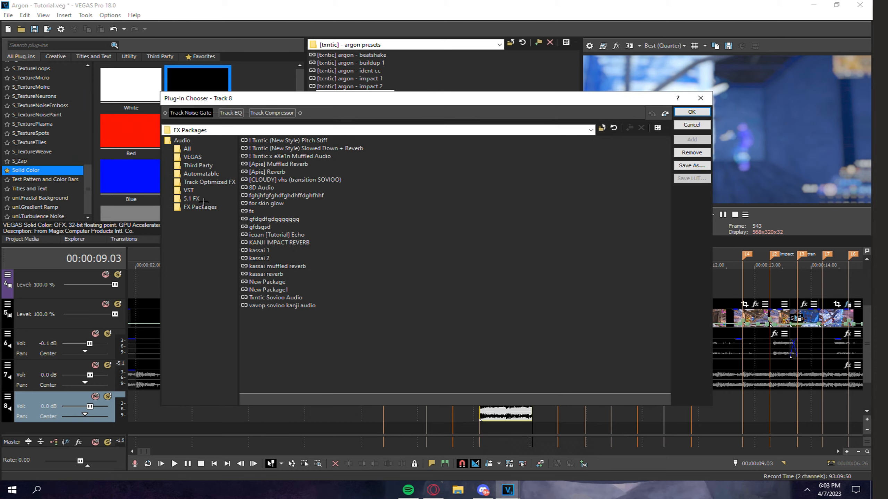
click(287, 139)
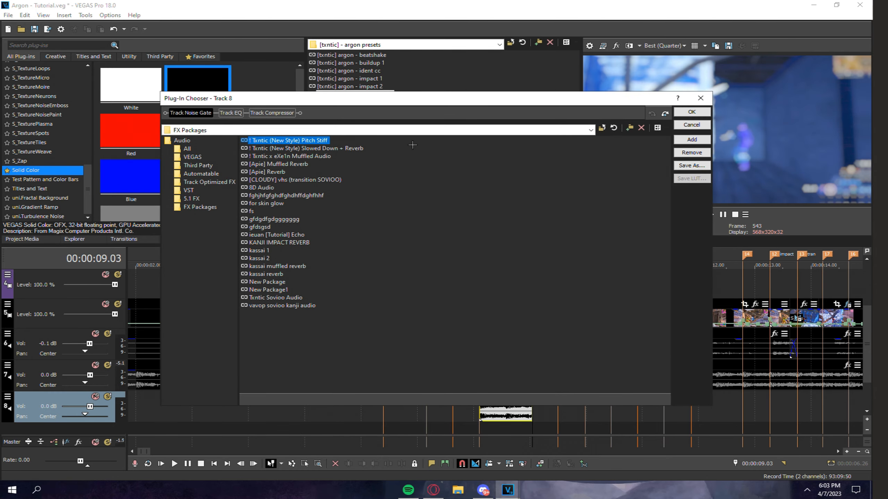
click(701, 115)
click(416, 156)
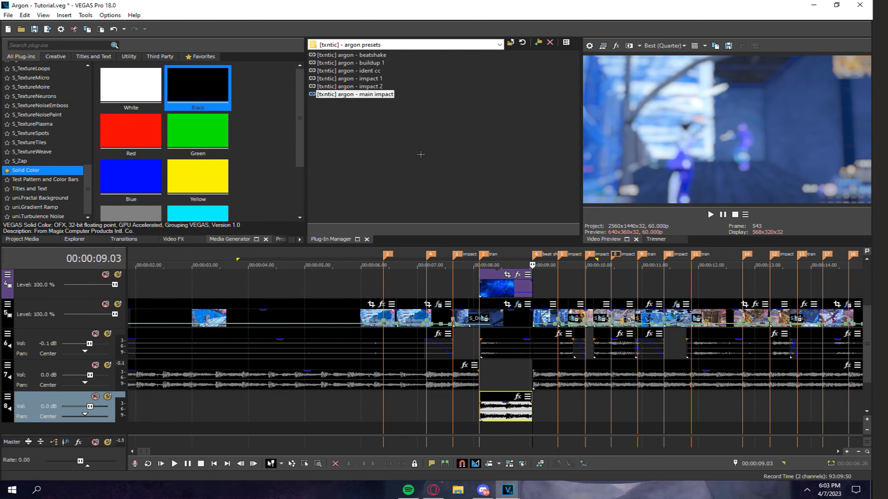
Undo the song section's move to the new audio track and the splits at markers 2 and 6.
click(492, 394)
key(ctrl+z)
key(ctrl+z)
key(ctrl+z)
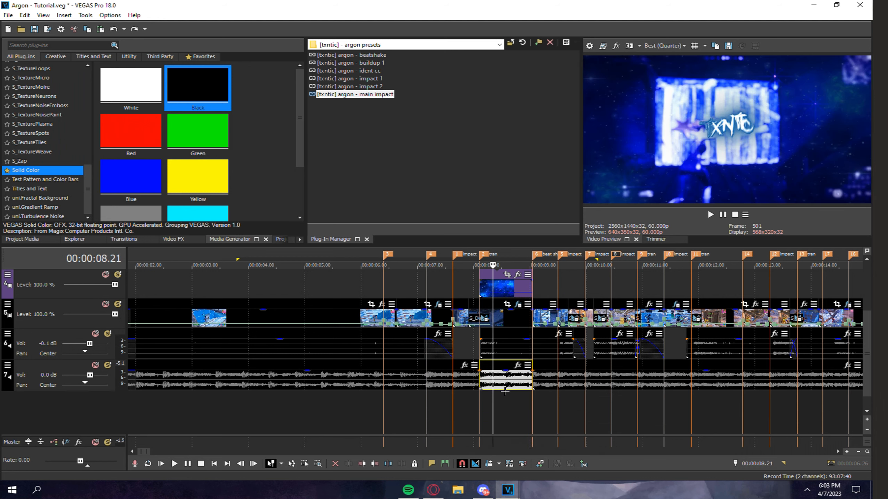
Split the song at markers 6 and 2 and move the section between them onto a new audio track below.
scroll(502, 387, down, 3)
scroll(493, 393, up, 4)
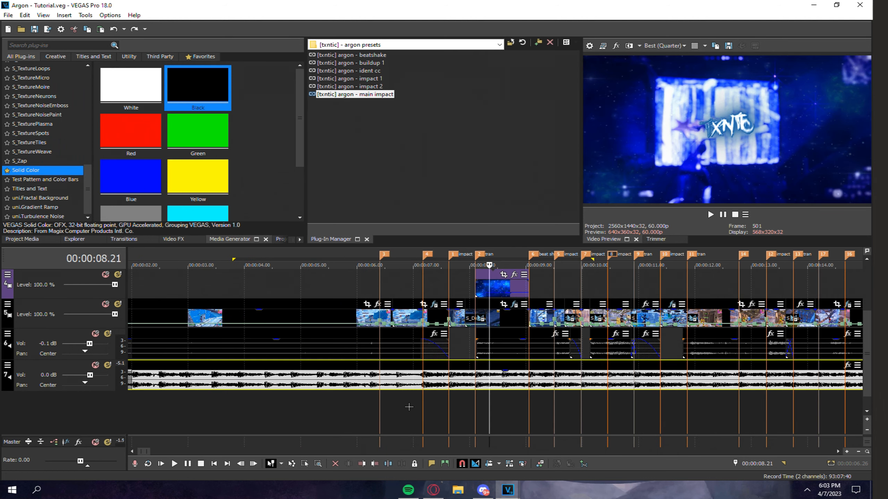
click(544, 365)
key(s)
click(472, 369)
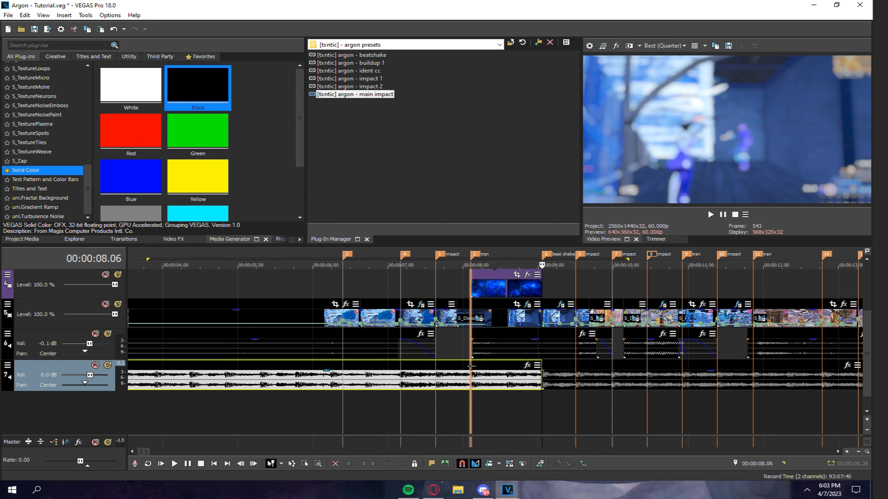
key(s)
drag(490, 376, 488, 403)
Extend the song pieces to overlap the moved section by about five frames at markers 2 and 6, with fades in and out.
scroll(477, 381, up, 4)
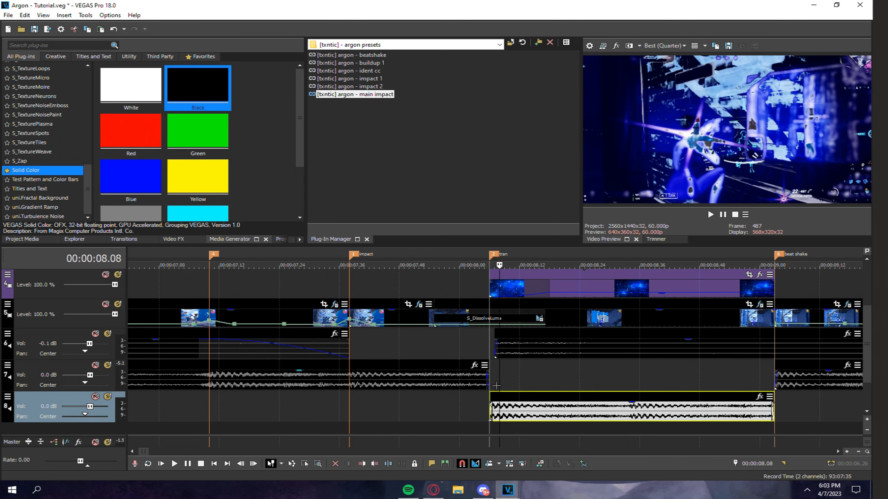
mouse_move(487, 403)
mouse_down()
mouse_move(513, 402)
mouse_move(489, 378)
mouse_move(514, 371)
mouse_move(489, 373)
mouse_up()
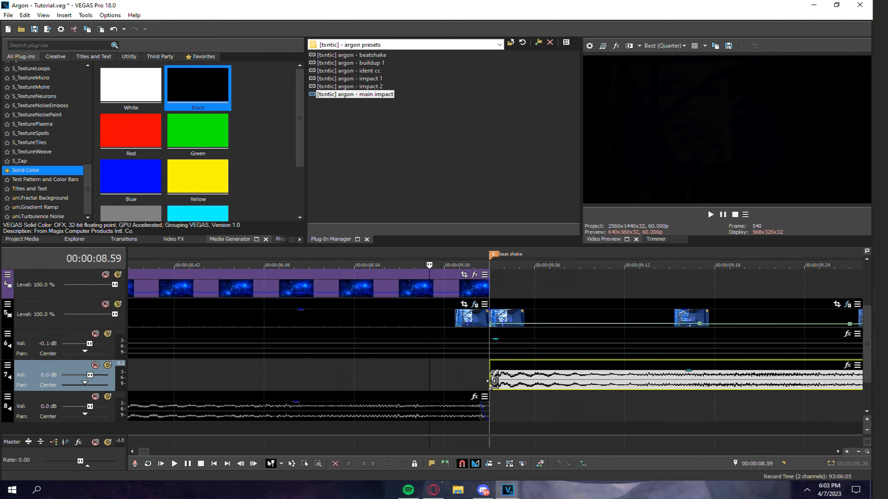
mouse_move(490, 377)
mouse_down()
mouse_move(412, 377)
mouse_move(490, 375)
mouse_move(459, 406)
mouse_move(414, 406)
mouse_up()
key(ctrl+z)
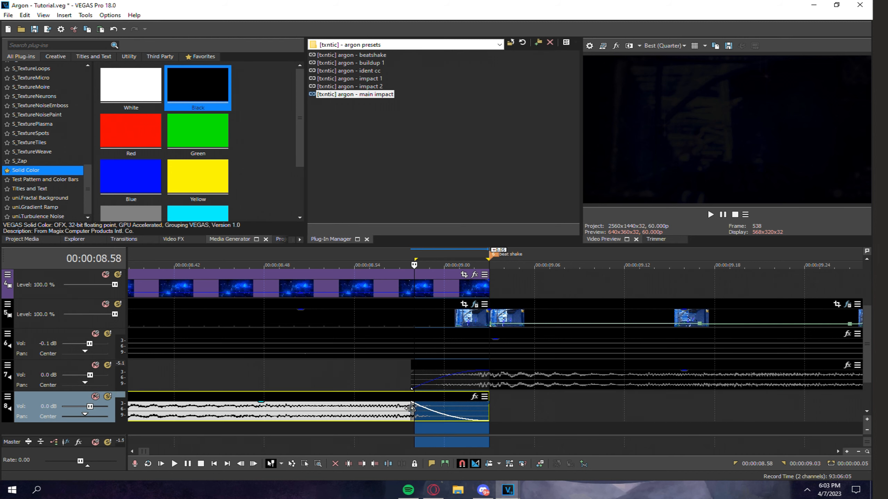
scroll(419, 384, down, 5)
click(420, 384)
click(425, 395)
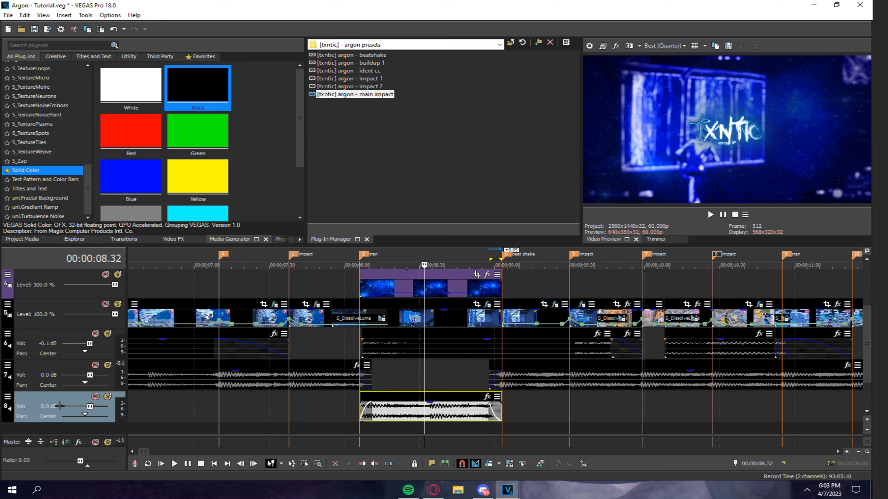
Review the timeline around markers 3 to 11, including the separated song section and the upper video tracks.
scroll(530, 348, down, 4)
click(383, 402)
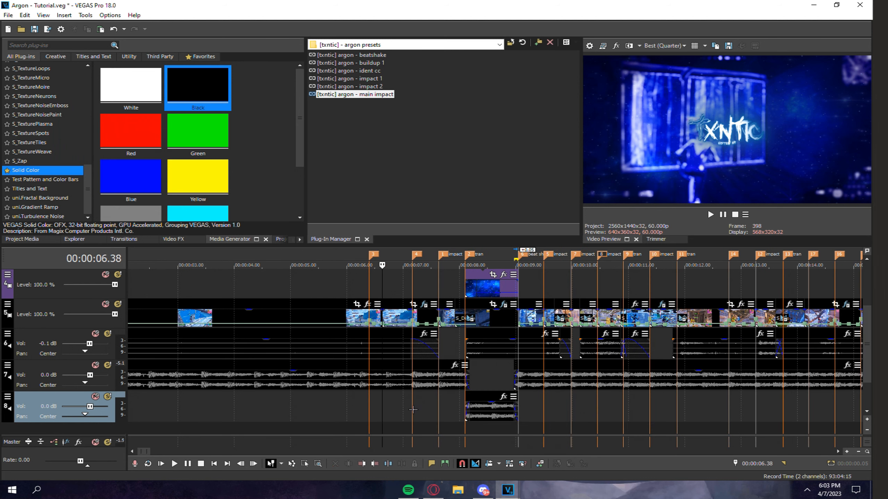
click(433, 403)
click(450, 404)
click(440, 405)
scroll(439, 405, up, 2)
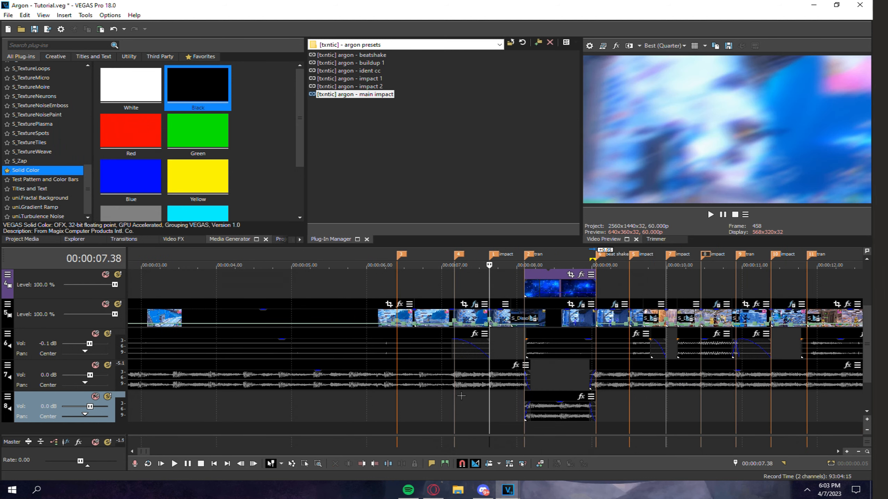
scroll(482, 384, down, 1)
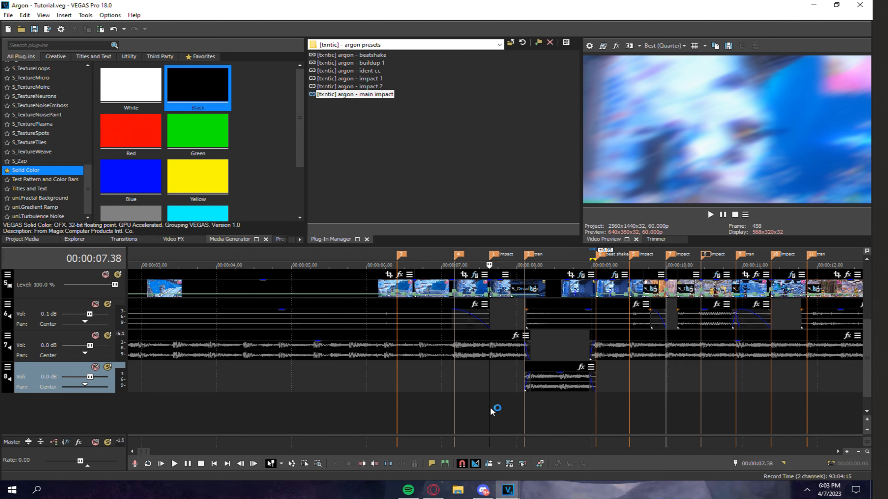
scroll(482, 345, up, 4)
click(352, 346)
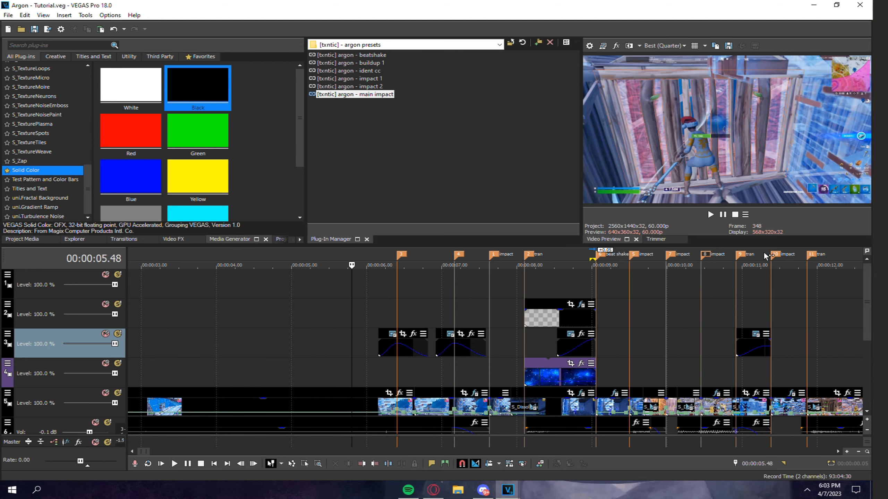
Insert two empty audio tracks below the track holding the separated song section.
scroll(572, 370, down, 3)
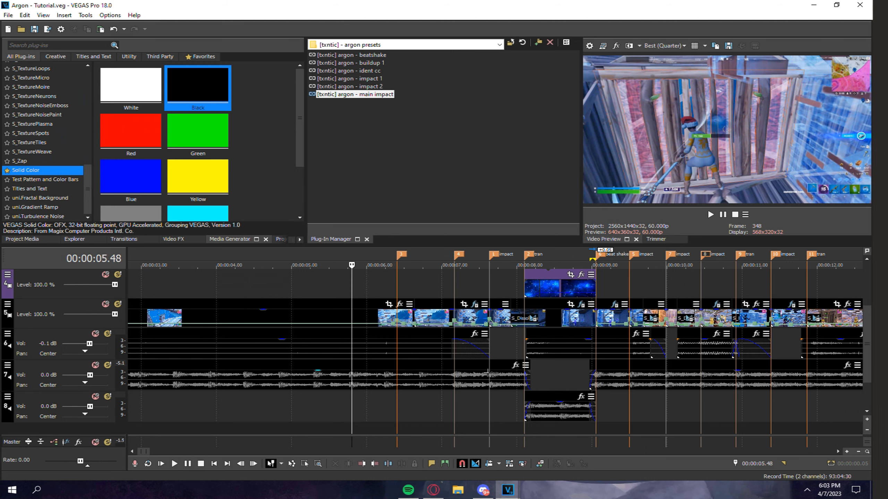
scroll(487, 373, down, 1)
right_click(43, 404)
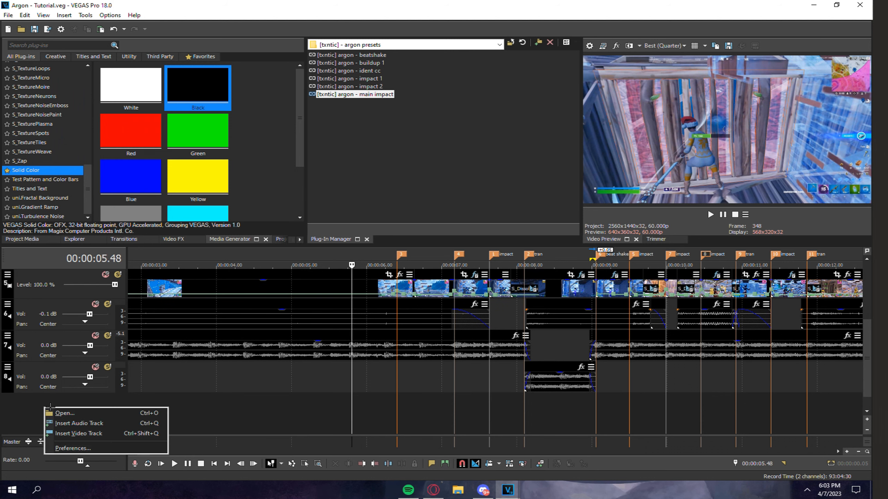
click(98, 423)
right_click(35, 409)
click(85, 227)
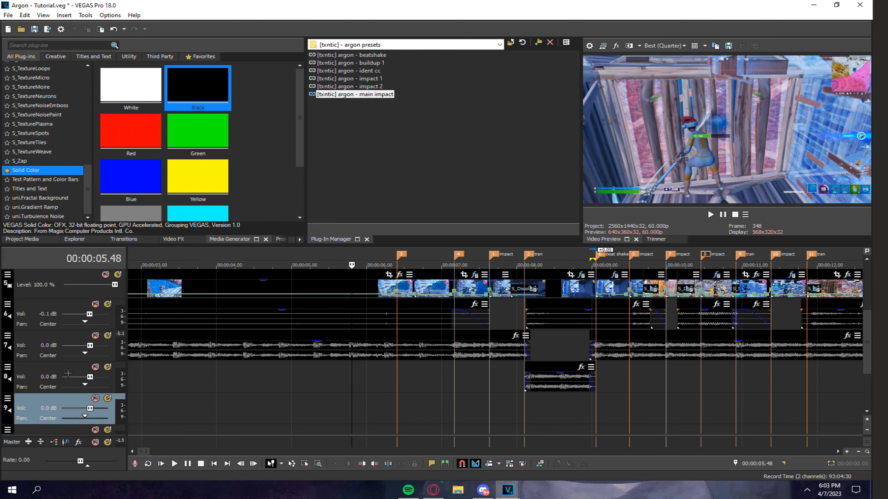
Set the separated song section's track volume to 4 dB and move that track below the first empty audio track.
double_click(52, 377)
text(4)
key(Return)
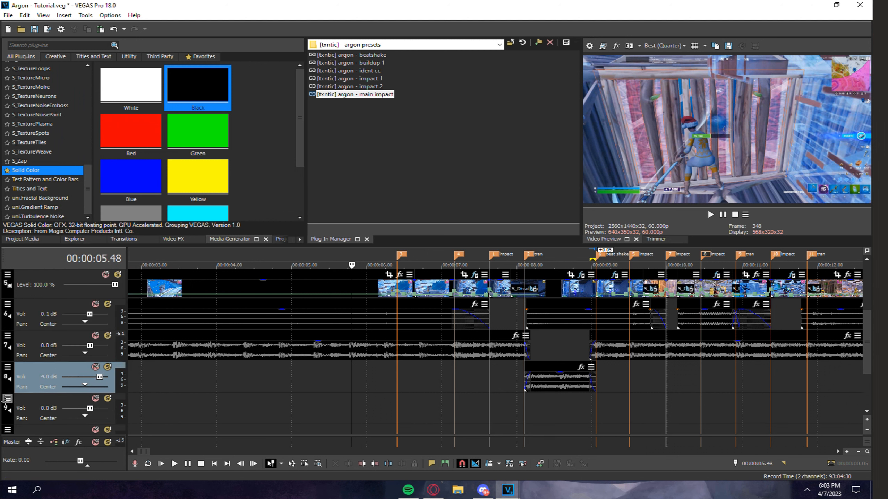
drag(40, 397, 41, 402)
Set the first empty audio track's volume to 2 dB and move the separated song section's track back above it.
double_click(47, 378)
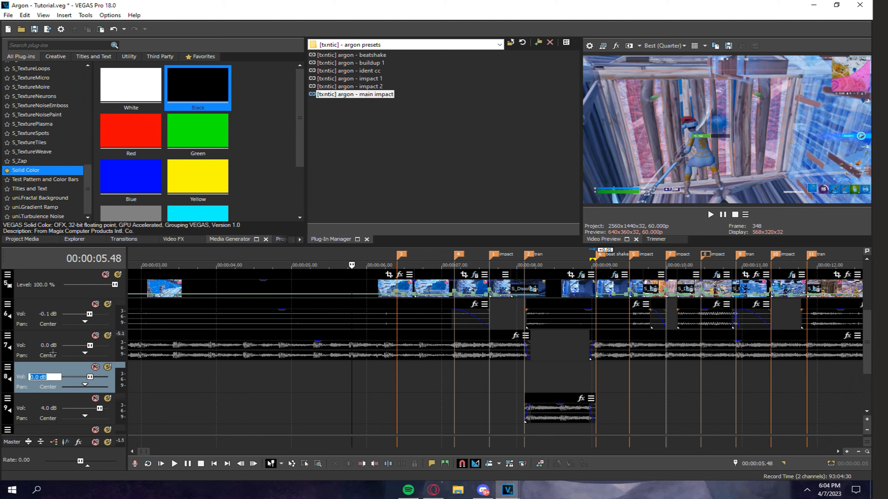
text(2)
key(Return)
drag(44, 417, 41, 380)
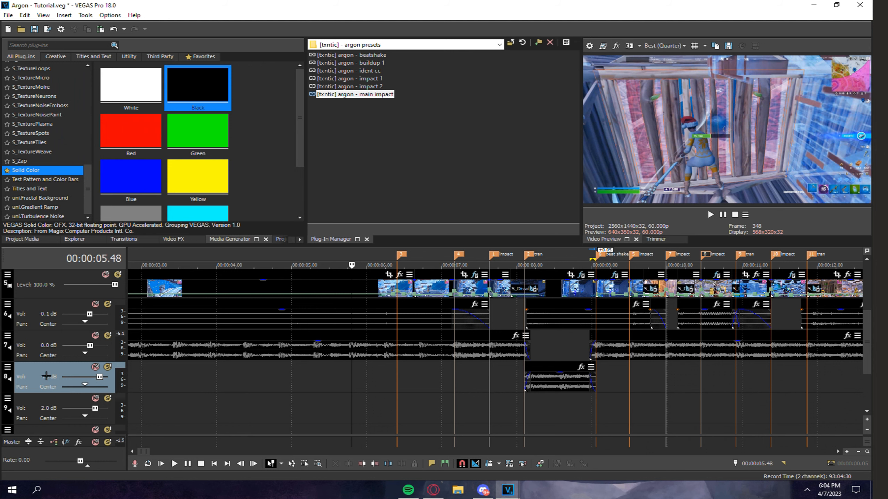
Set the volume of the track holding the separated song section to 0 dB.
double_click(46, 376)
text(0)
key(Return)
Insert another empty audio track and move an empty 0 dB track above the 2 dB one, directly below the separated song section.
click(44, 421)
right_click(46, 430)
click(106, 246)
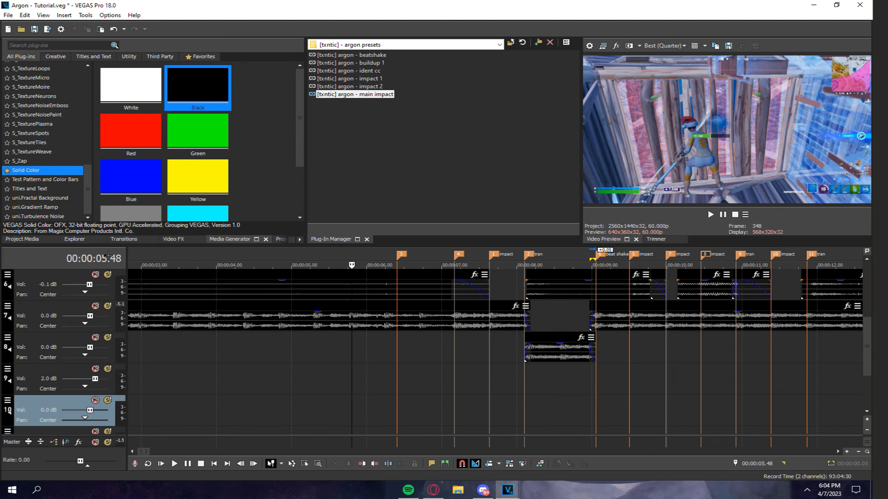
scroll(91, 381, down, 1)
drag(46, 374, 55, 344)
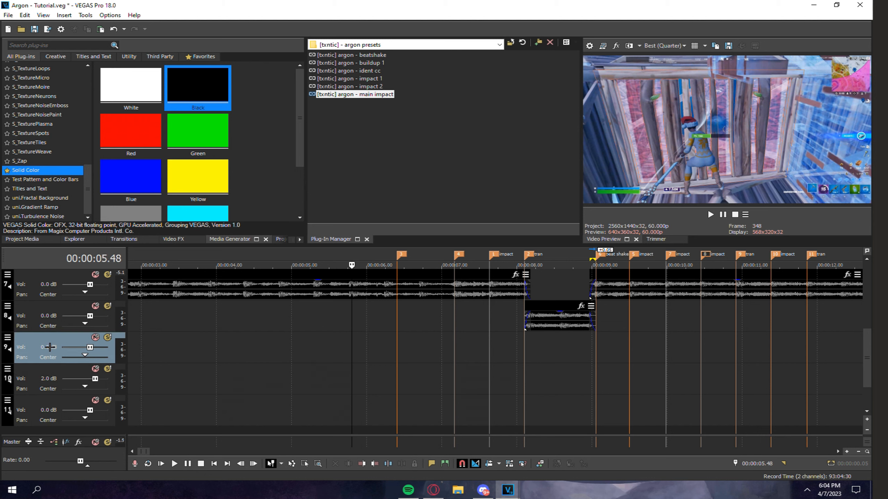
Set the volume of the empty track below the separated song section to 4 dB and delete the lowest empty audio track.
double_click(49, 348)
key(Return)
click(481, 348)
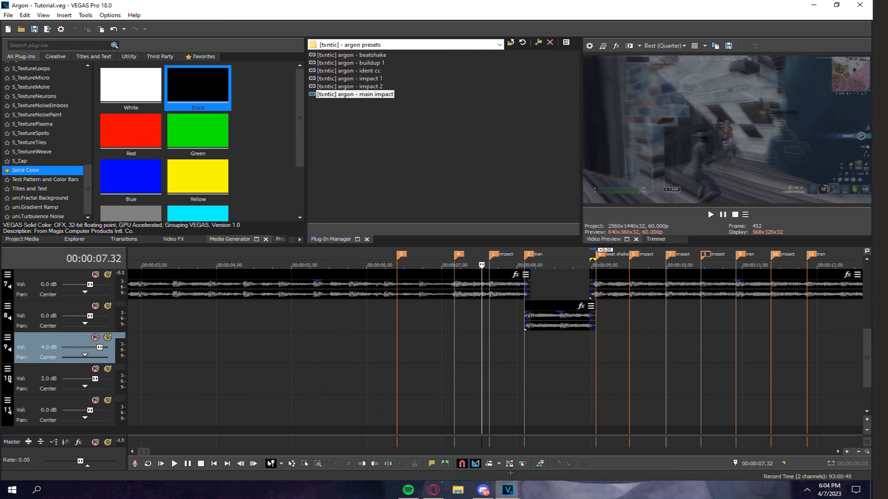
right_click(48, 408)
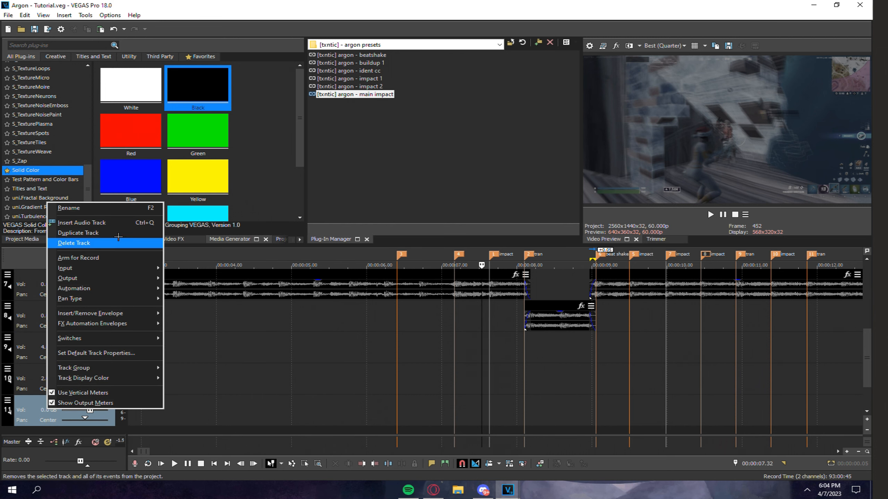
click(119, 242)
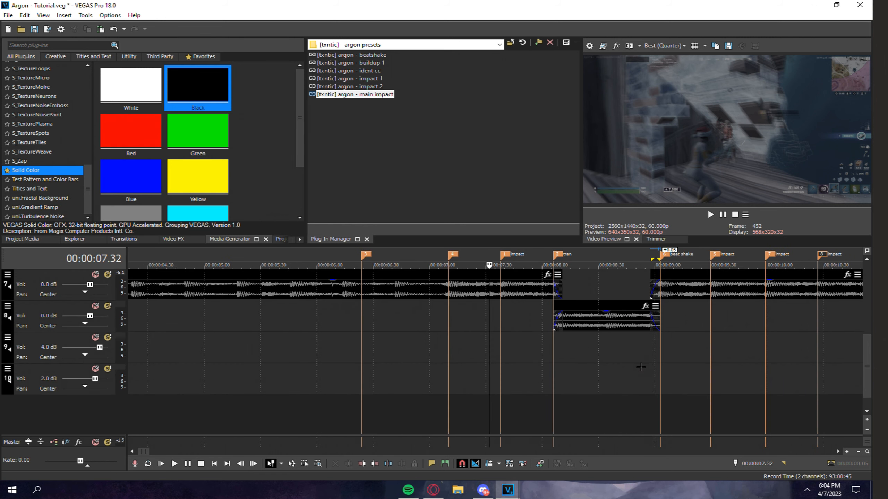
Review the whole timeline and examine the clips around markers 15 to 17 near the end of the montage.
scroll(640, 367, down, 5)
scroll(653, 371, up, 3)
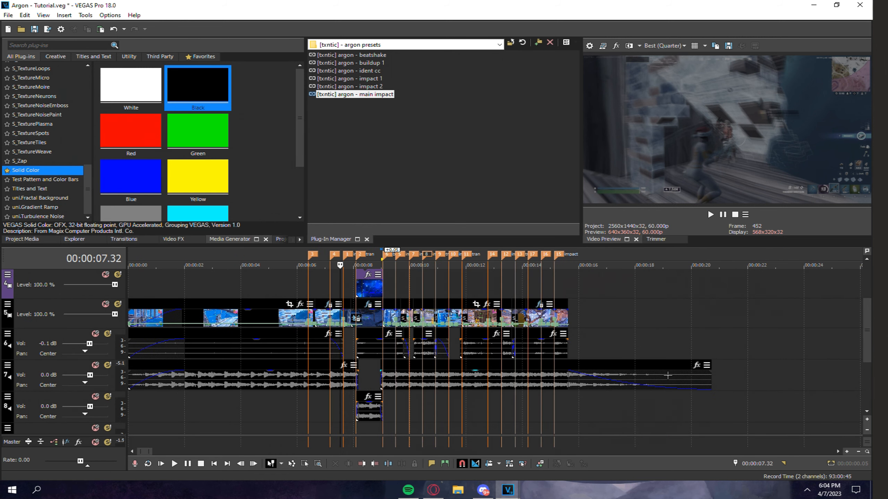
scroll(574, 358, down, 2)
click(413, 280)
scroll(413, 280, up, 6)
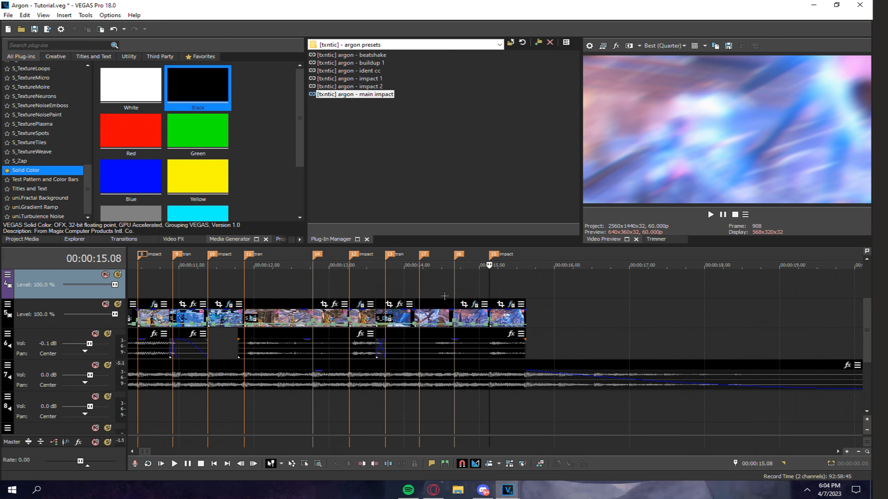
click(412, 277)
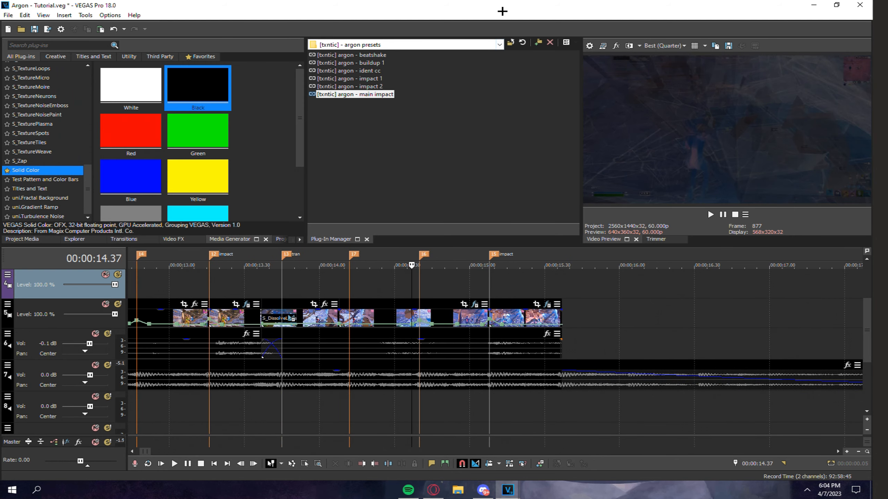
scroll(496, 345, down, 2)
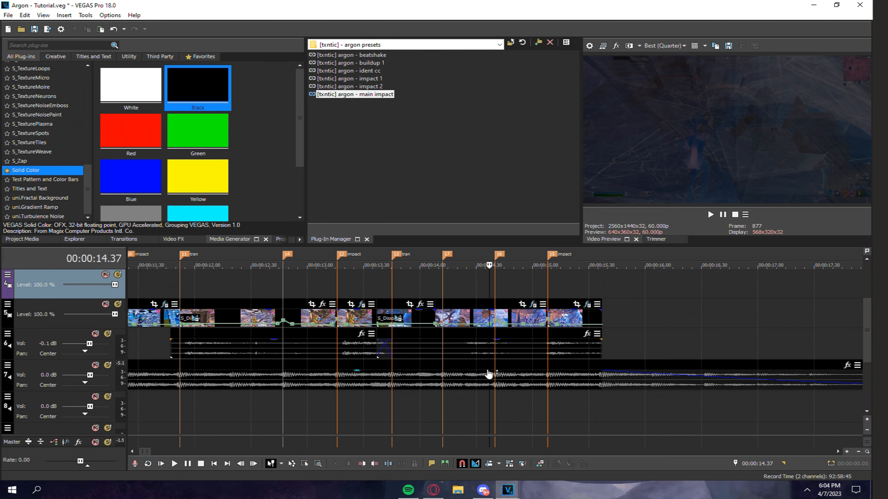